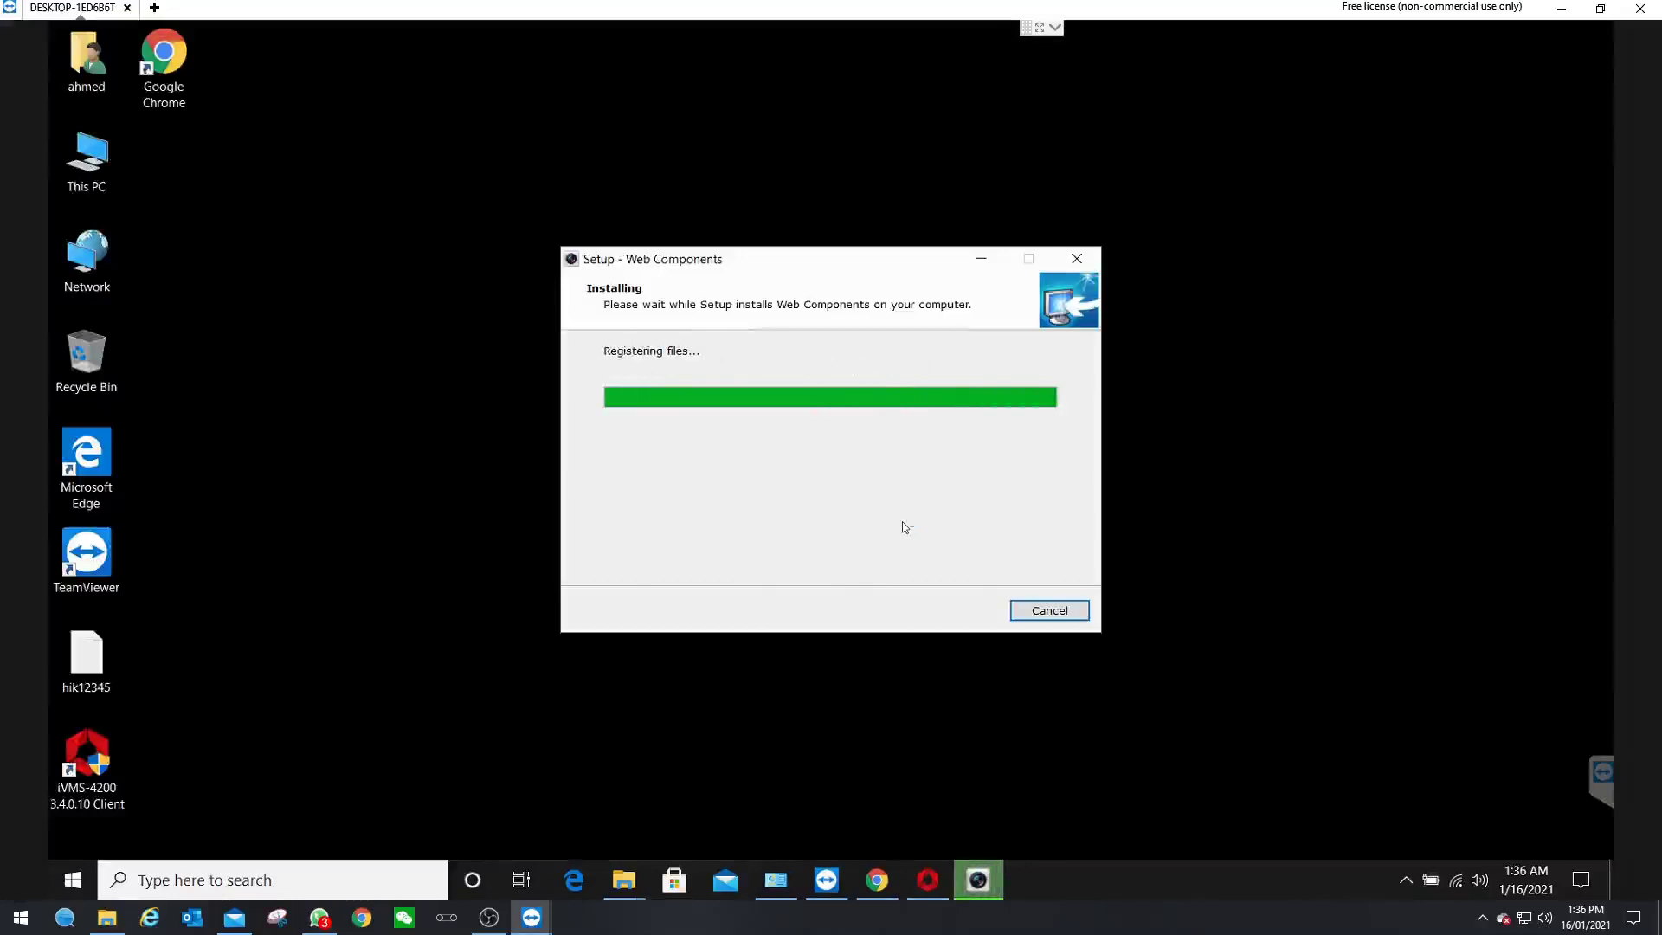
- Finish the Web Components installation and close the Setup window
left_click(946, 608)
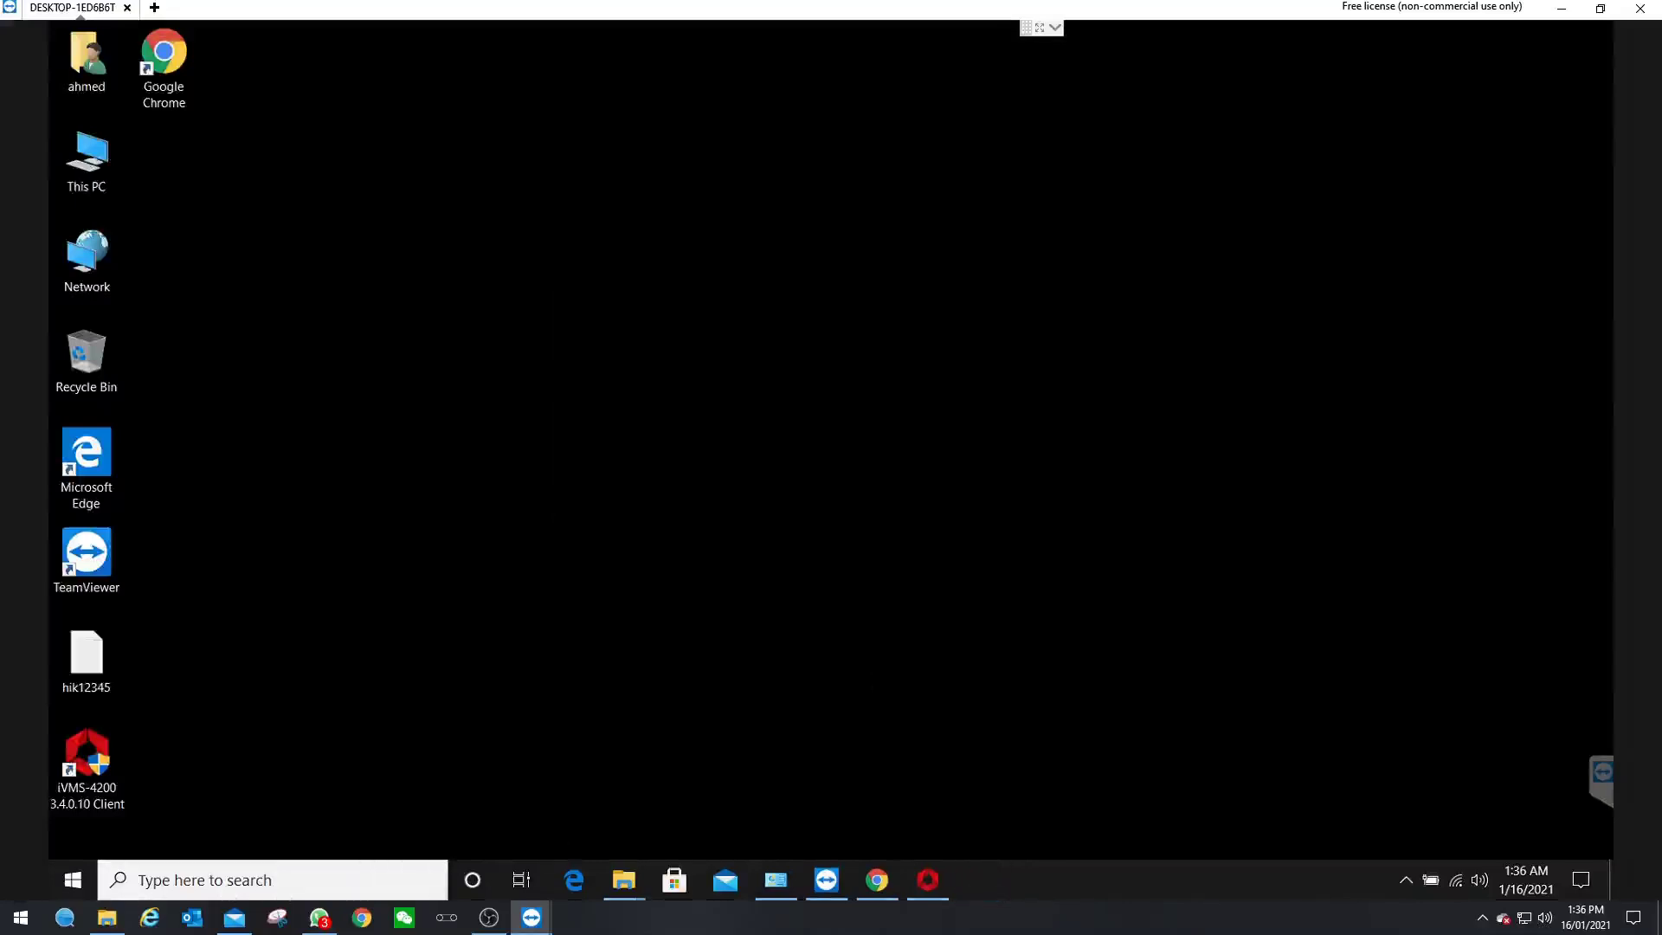
- Launch Internet Explorer by searching 'in' from the Start menu
left_click(335, 878)
type("int")
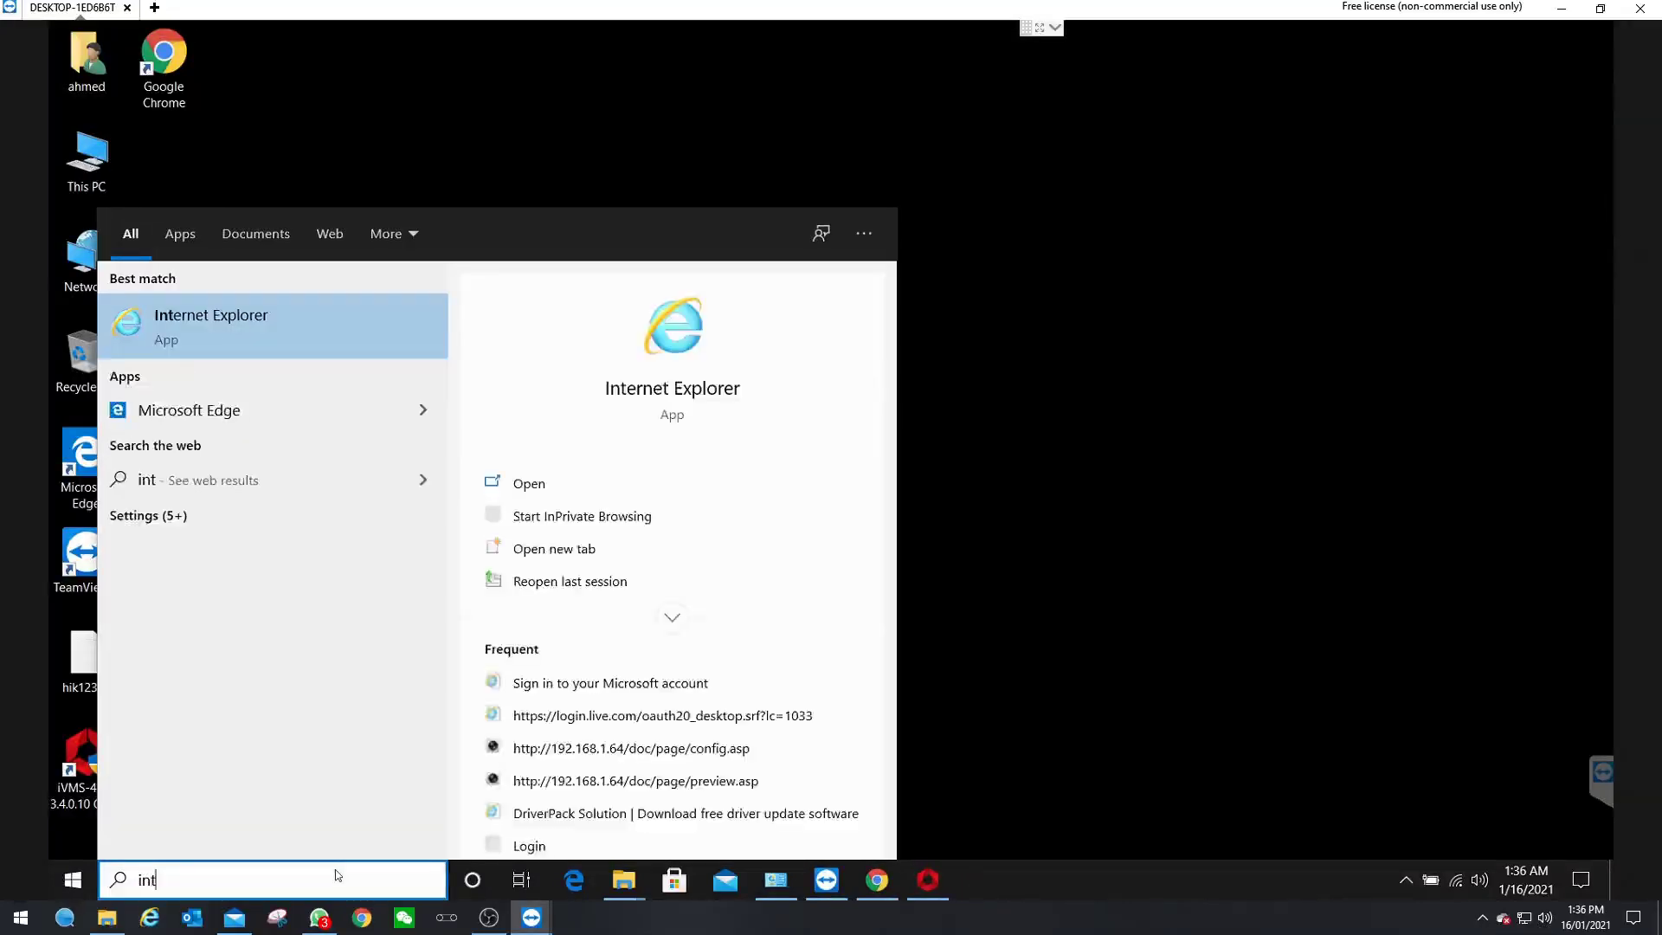
key("Return")
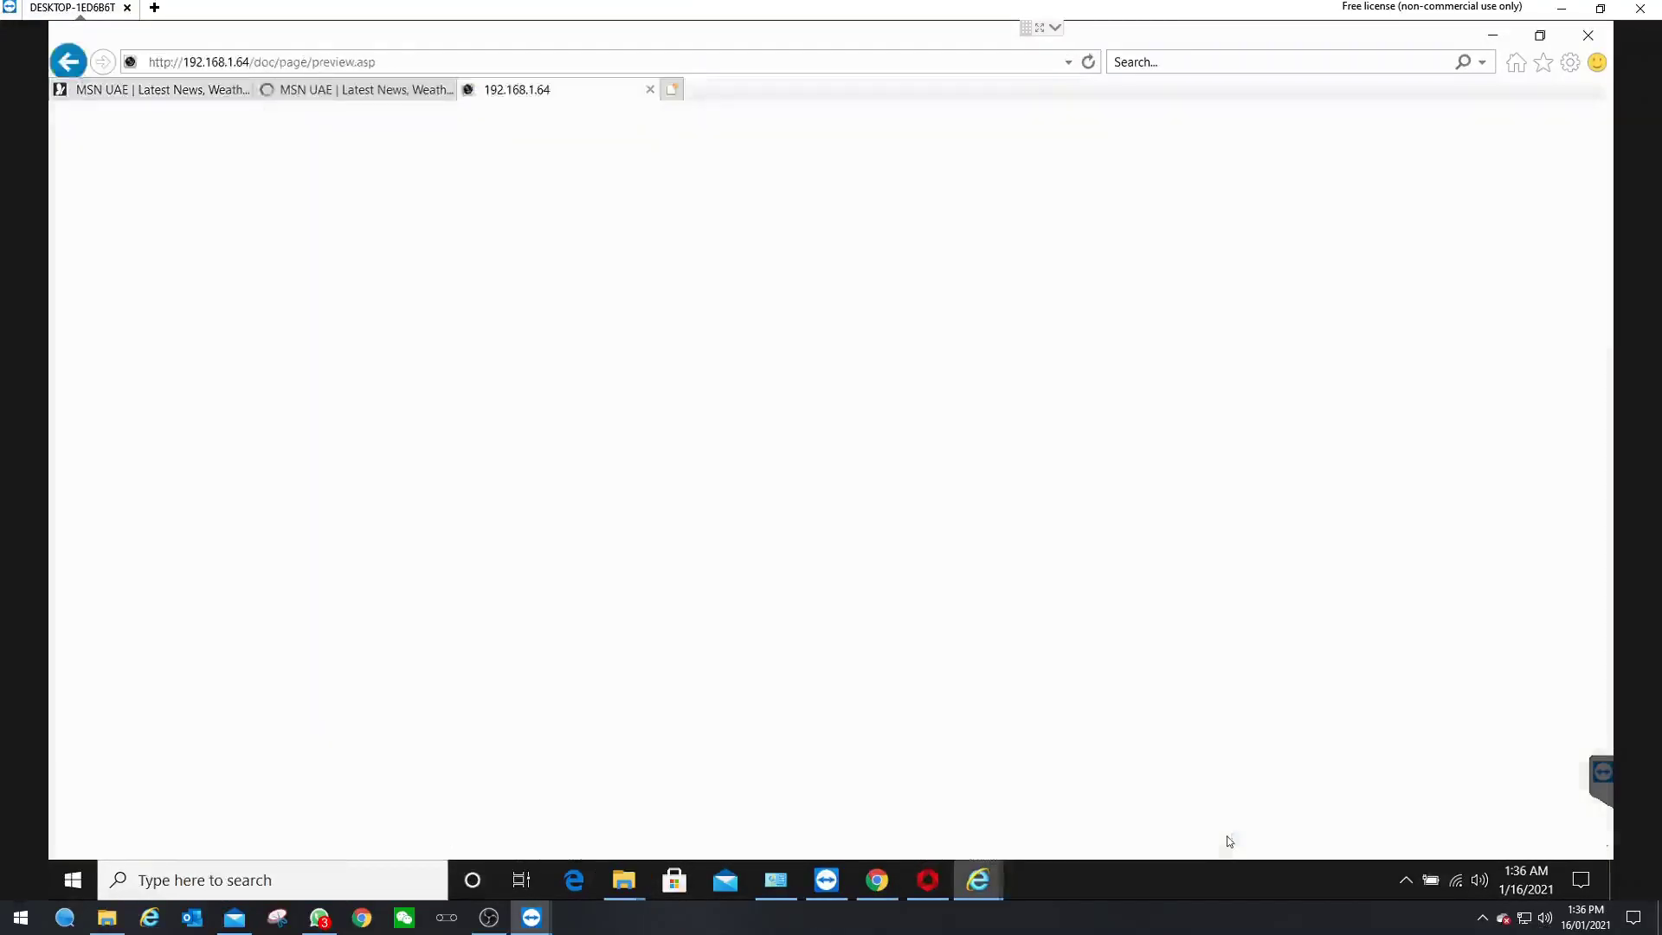
- Log in to the Hikvision camera page with the administrator username and password
type("admin")
key("Tab")
type("•••••••••")
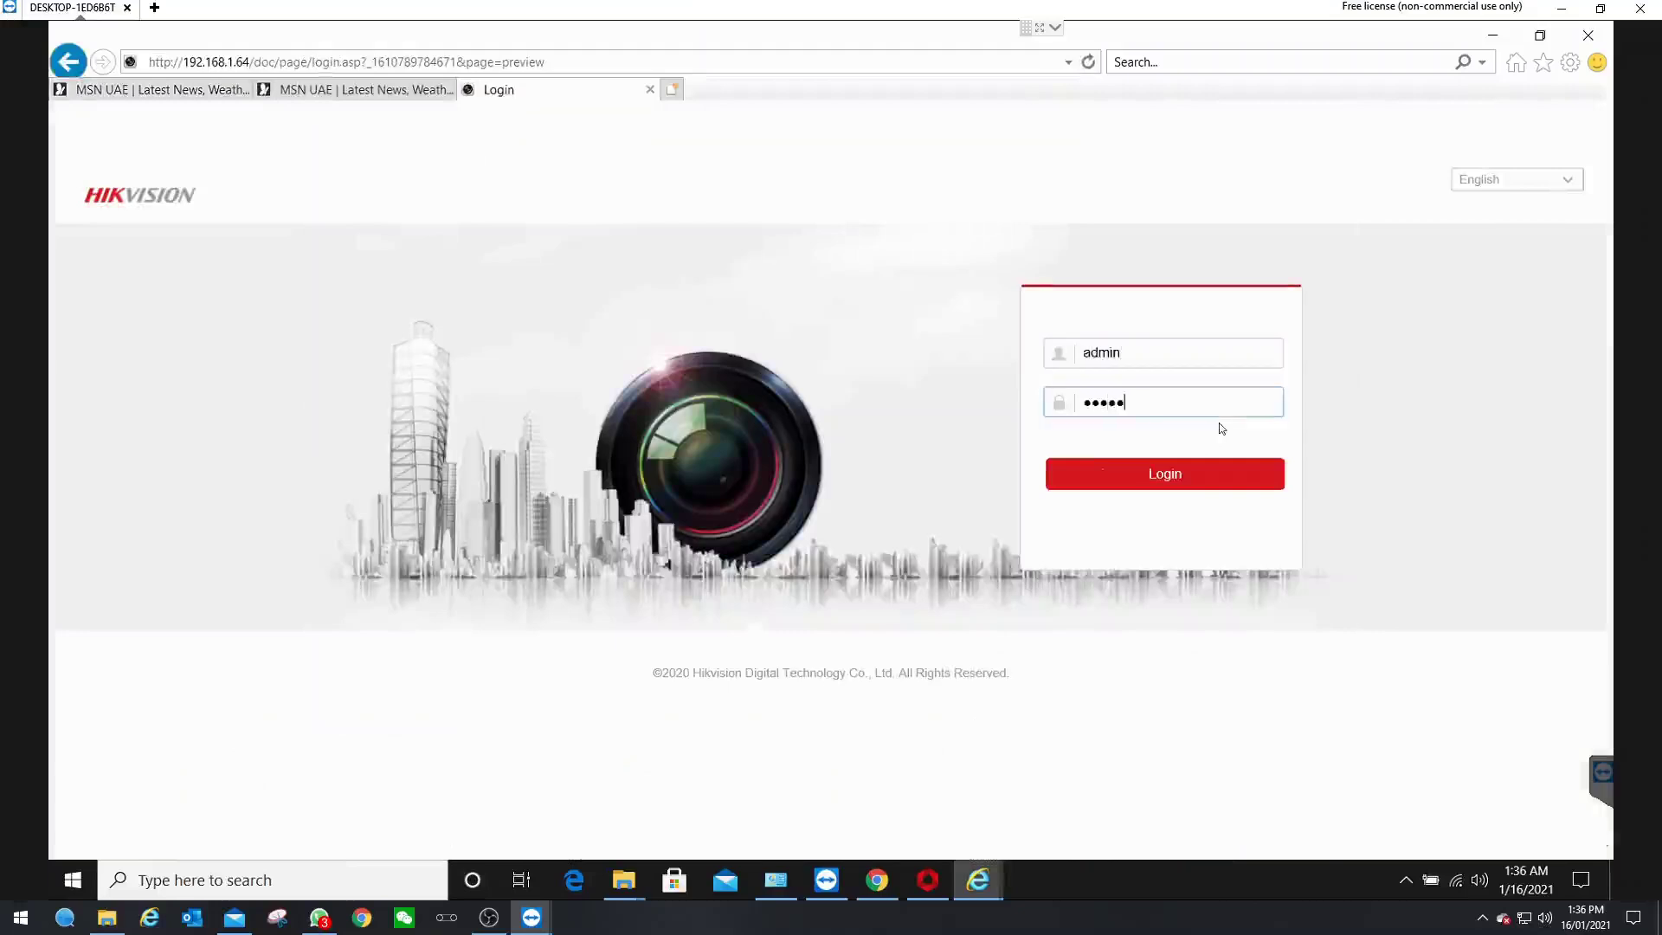
key("Return")
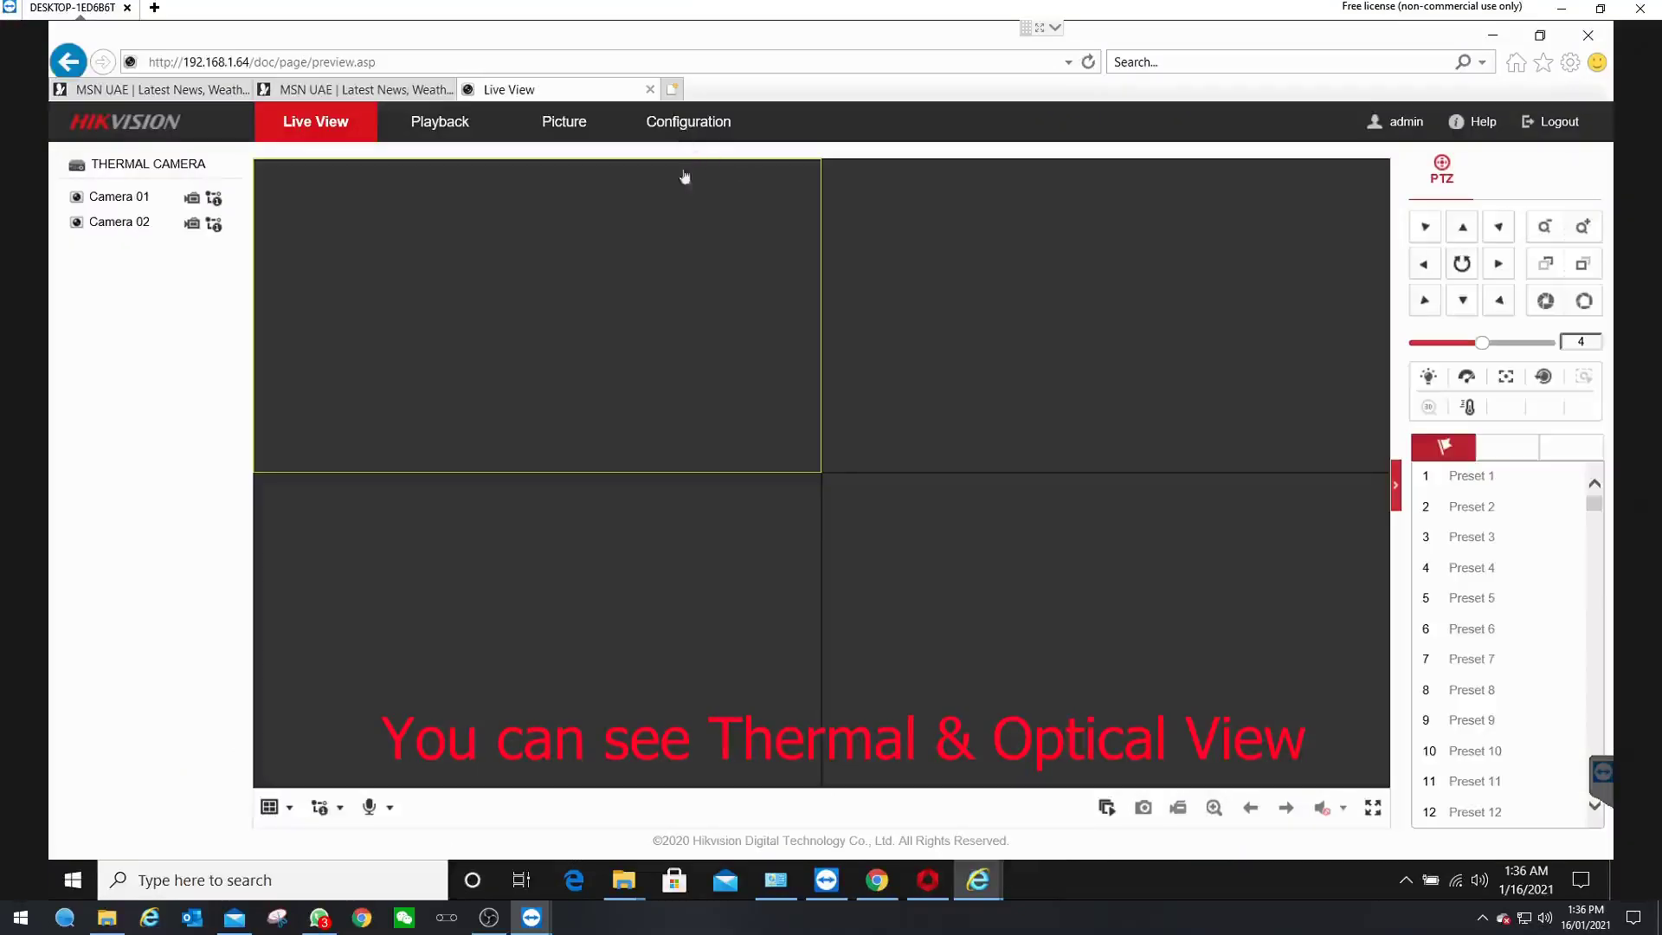
- Start live view on both cameras and check the VCA Resource Type is Temperature Screening
left_click(1110, 811)
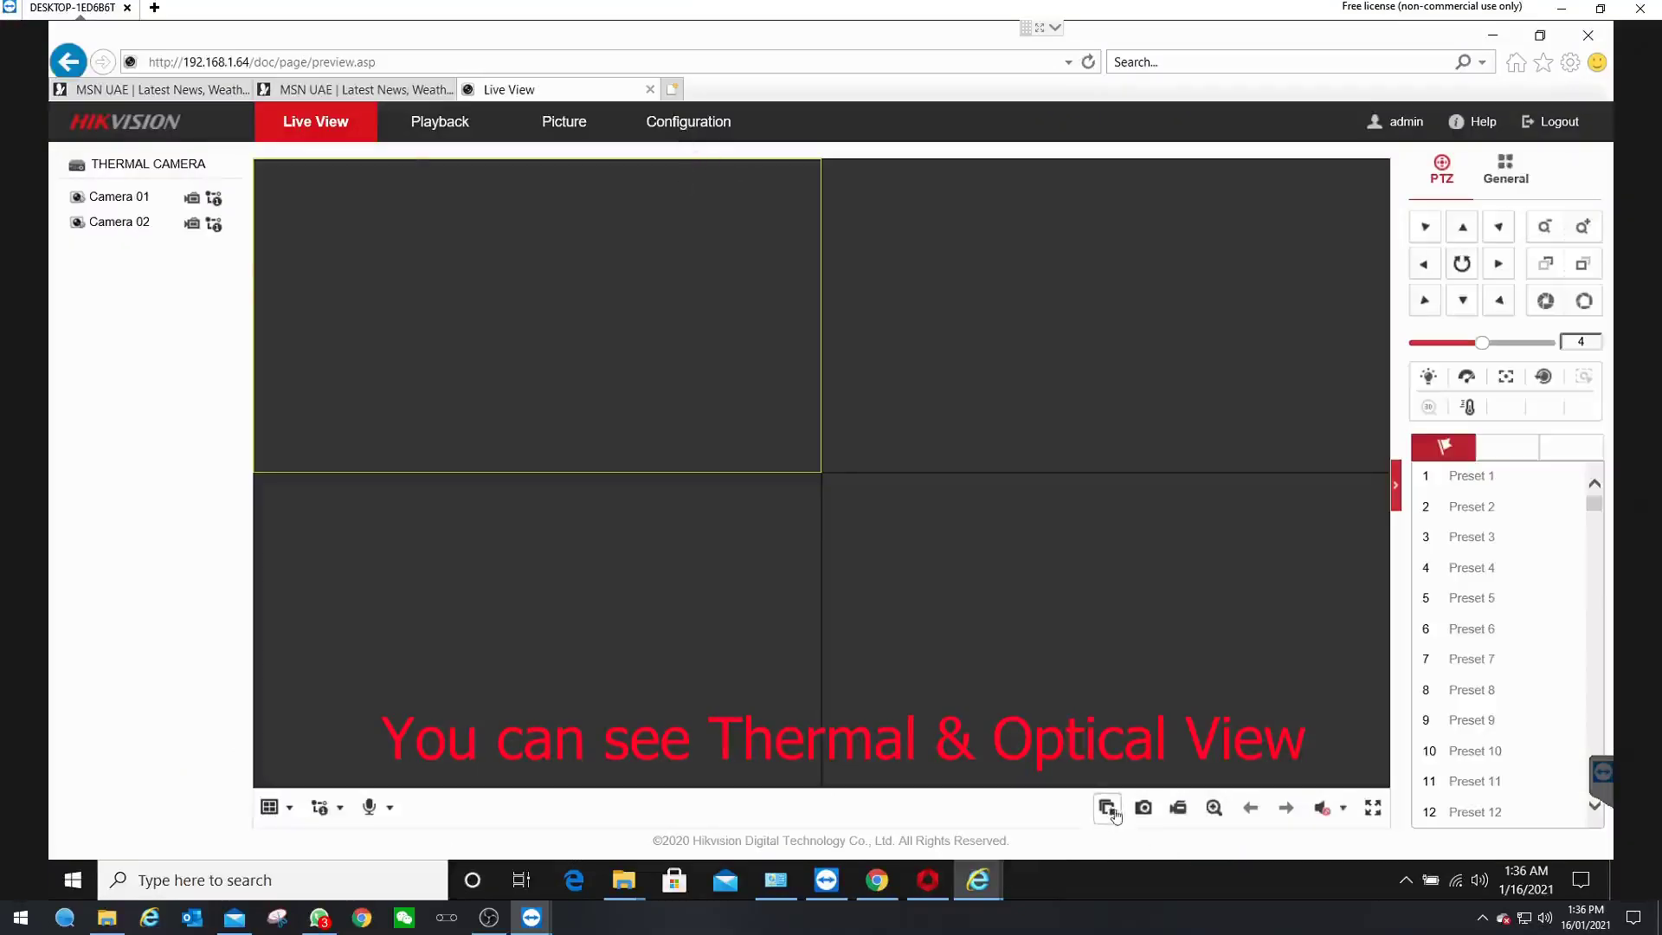
left_click(677, 123)
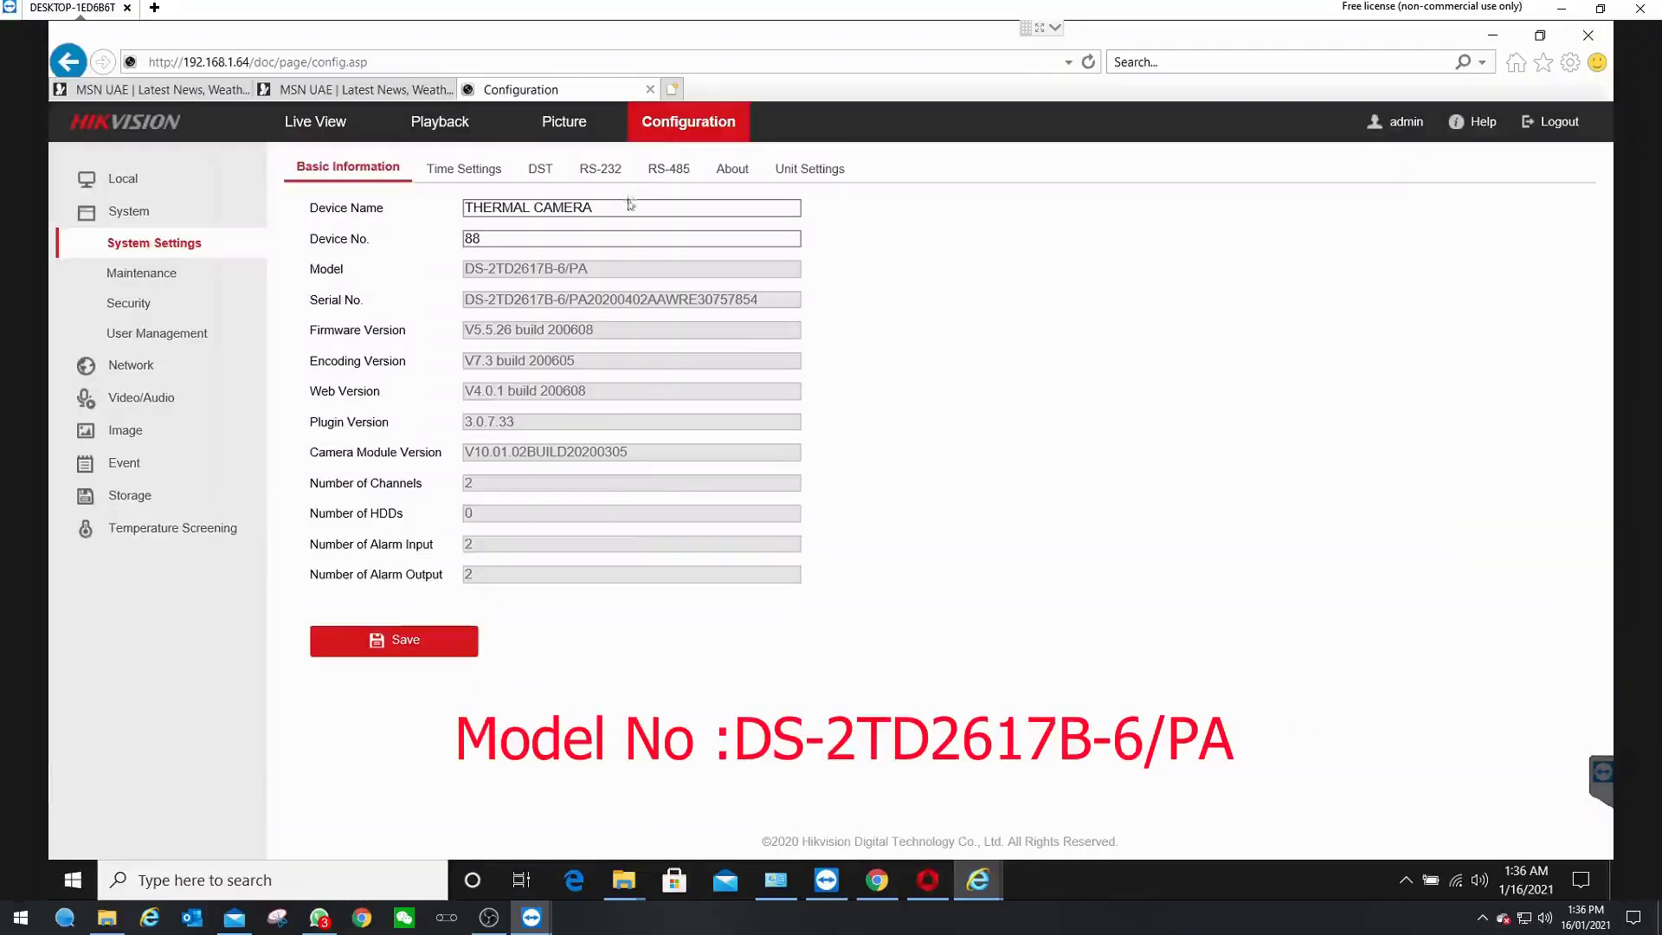
left_click(143, 274)
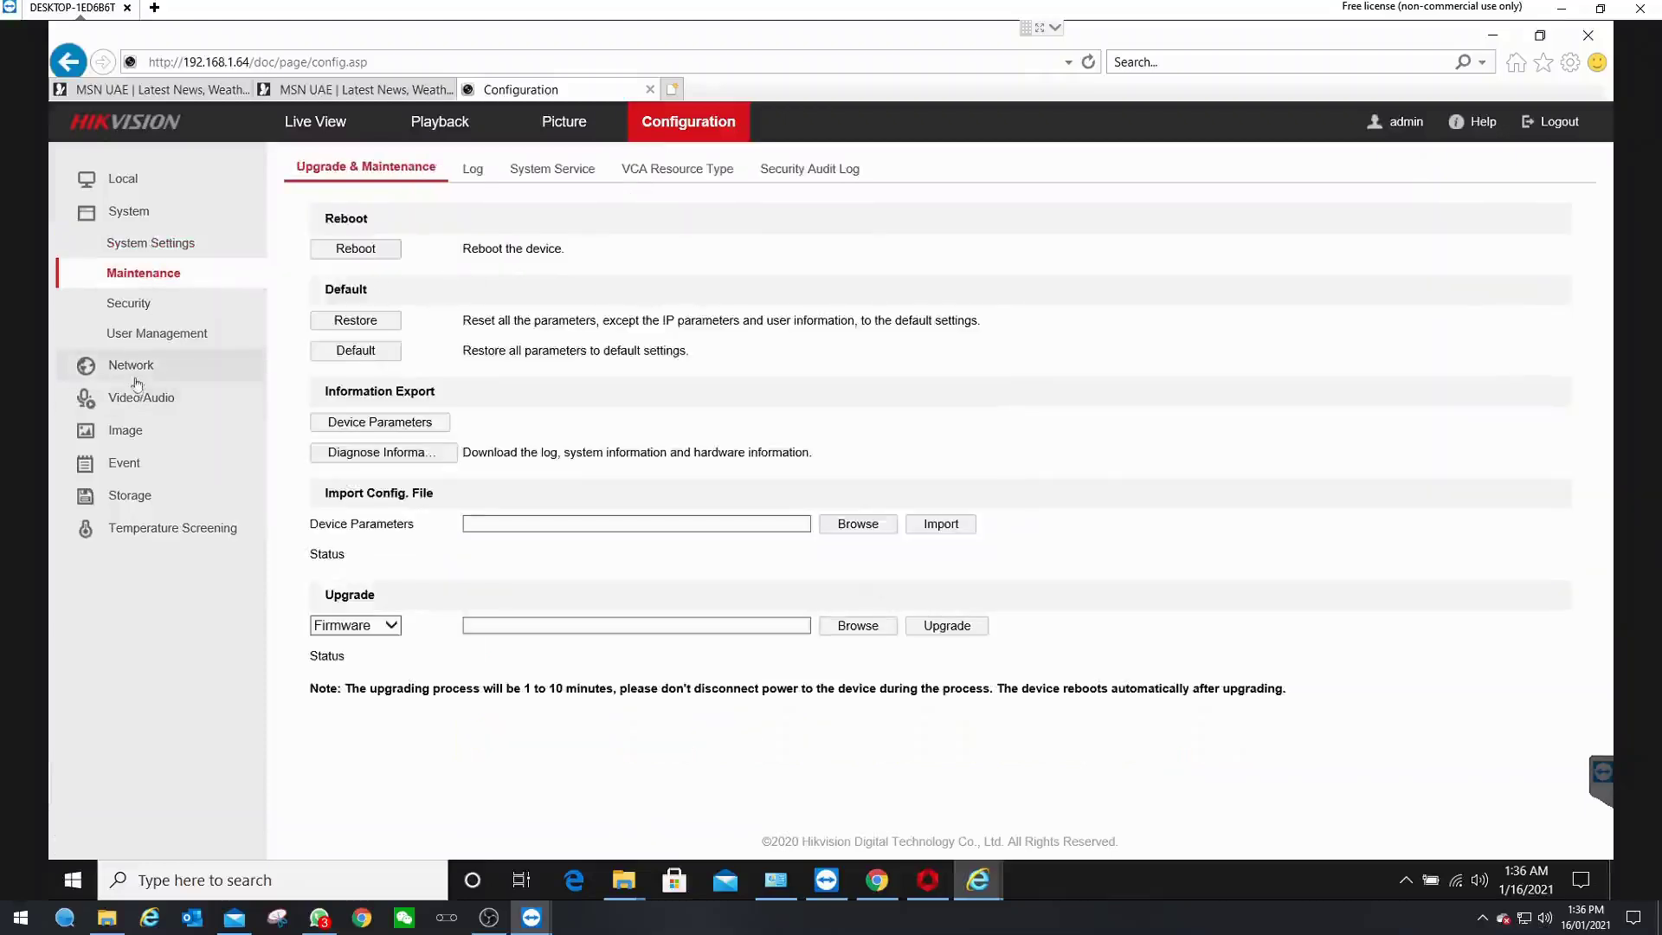
left_click(673, 176)
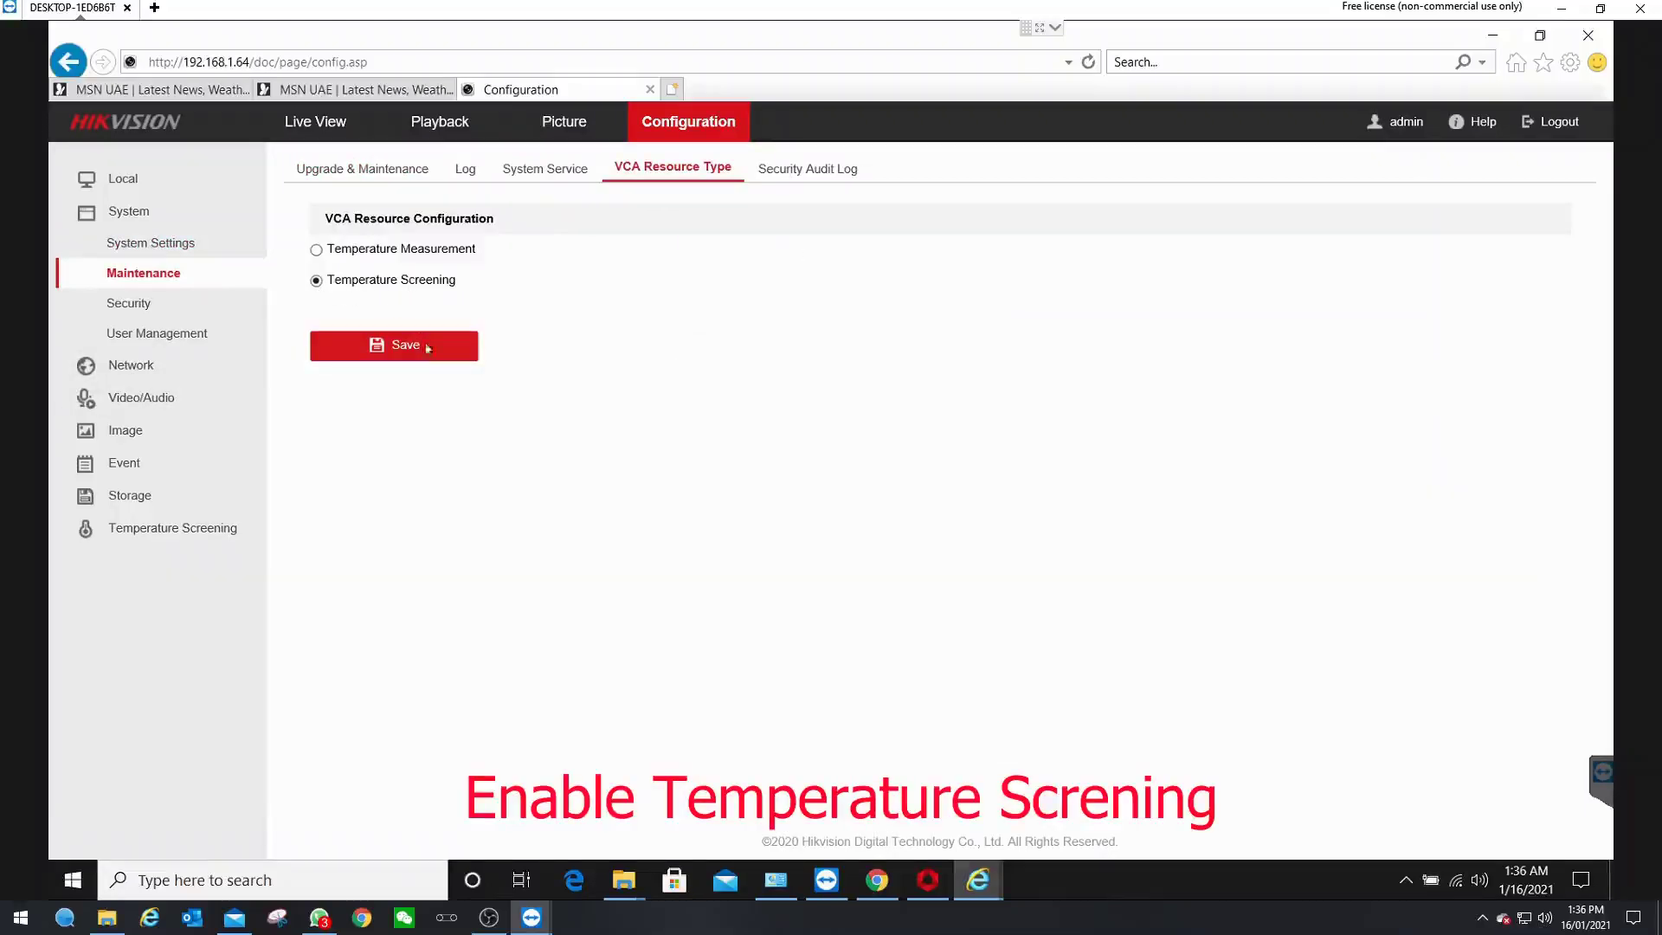
left_click(132, 366)
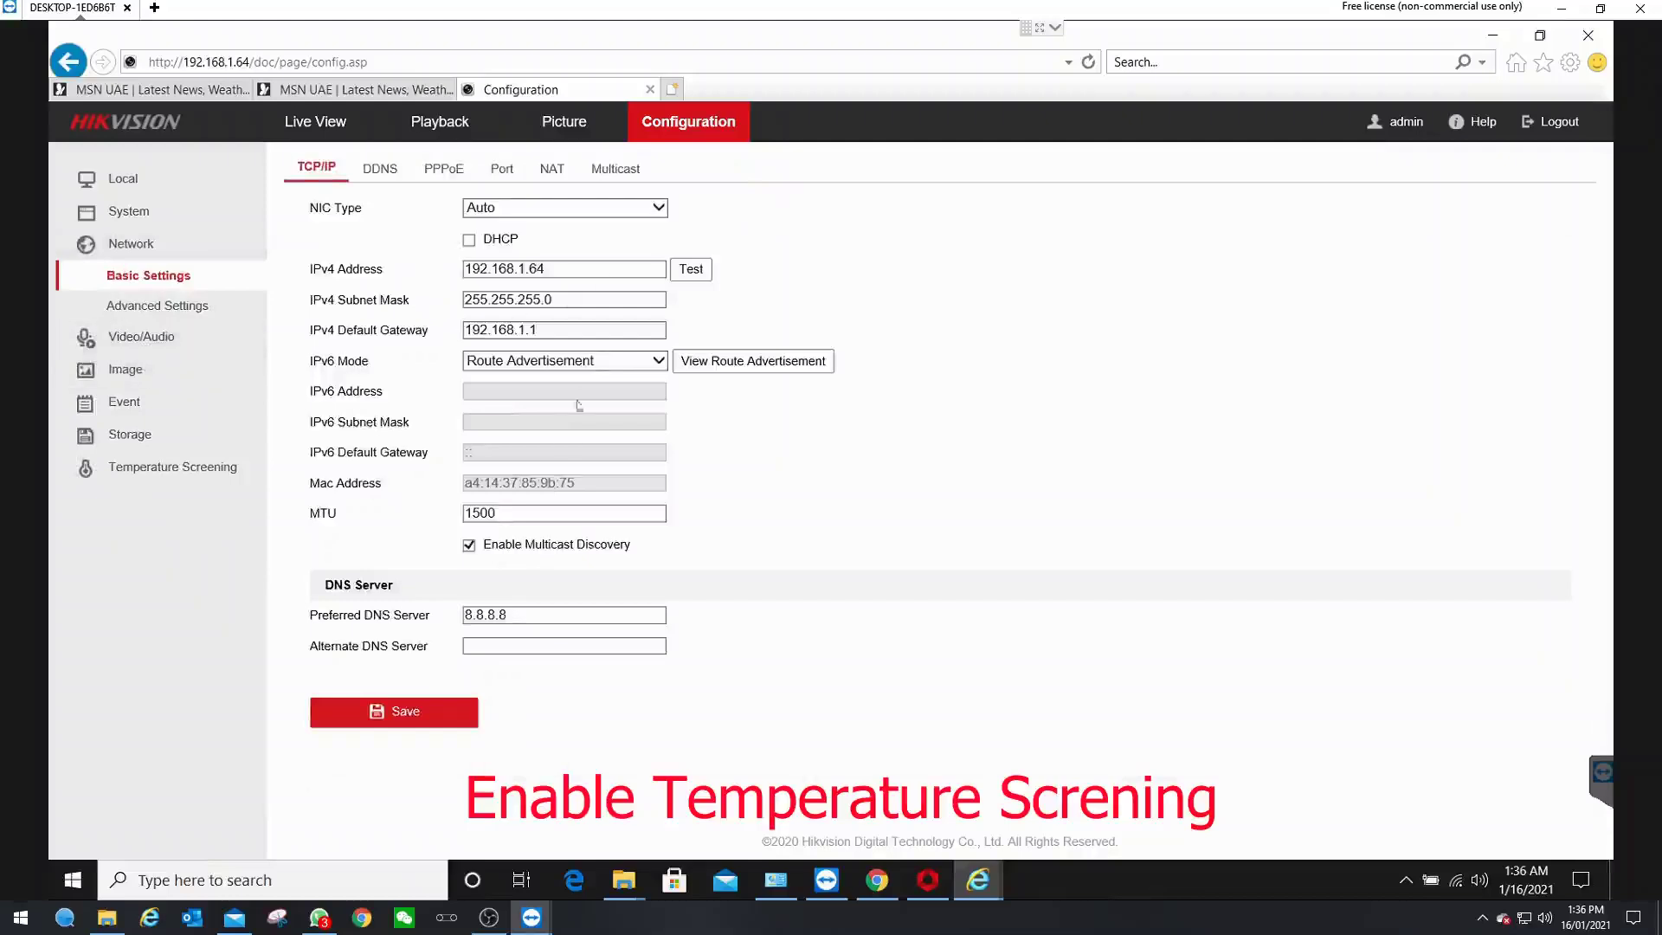
- Save Camera 01's Max. Bitrate as 3072 Kbps, then view the metadata Settings tab
left_click(170, 336)
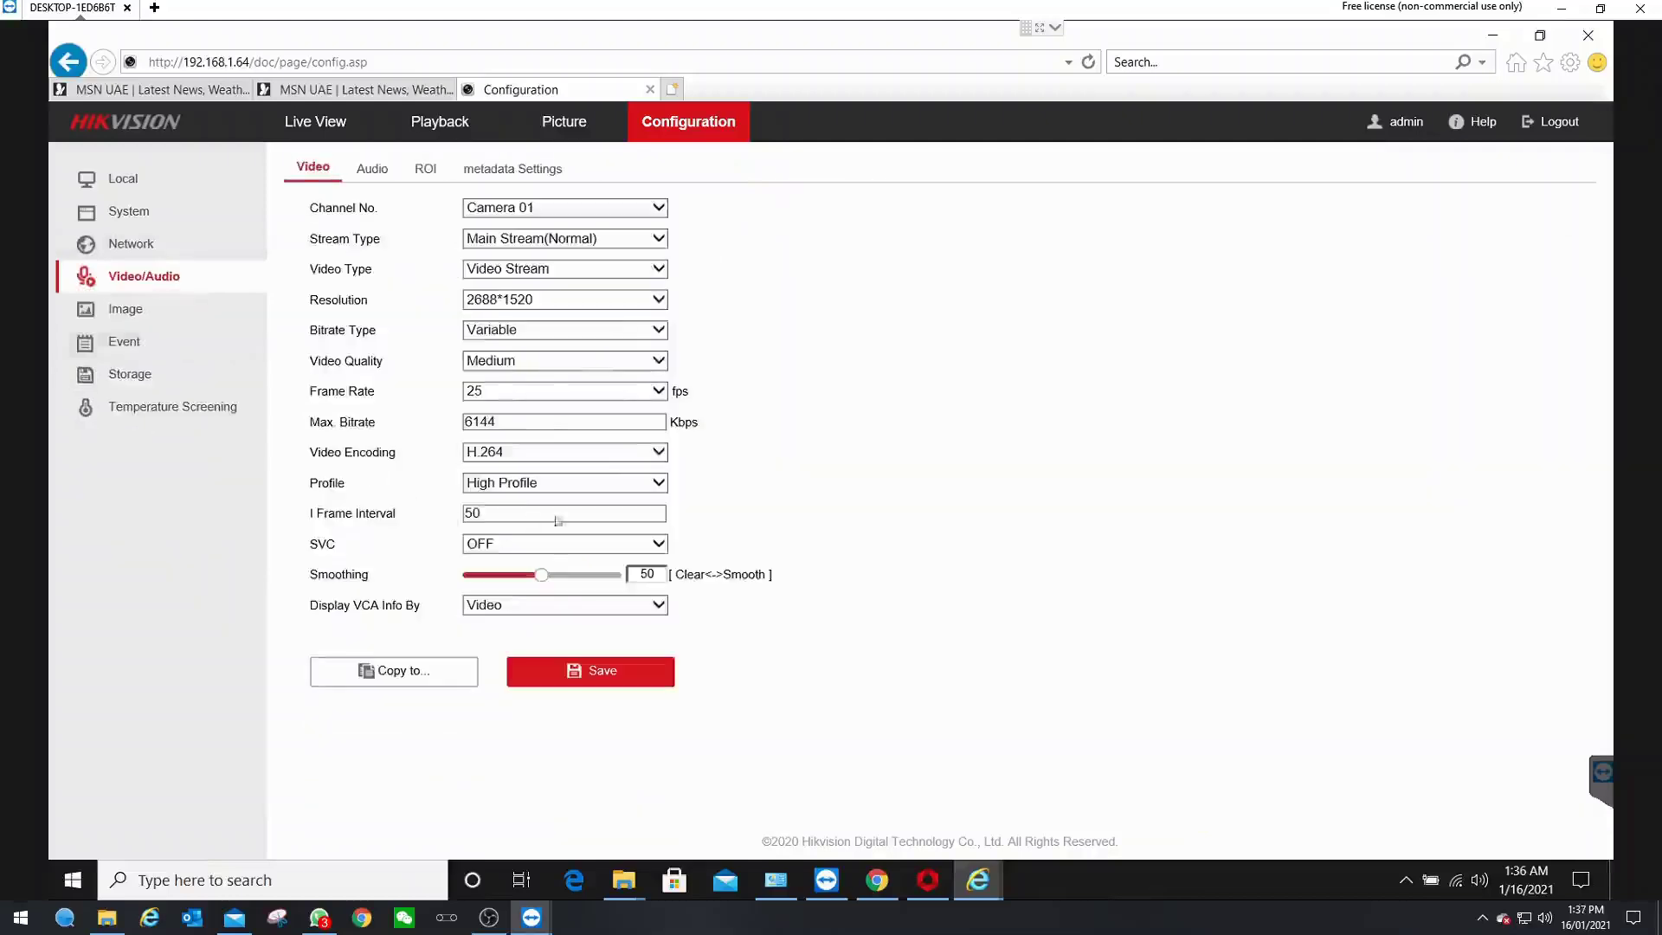
left_click(519, 421)
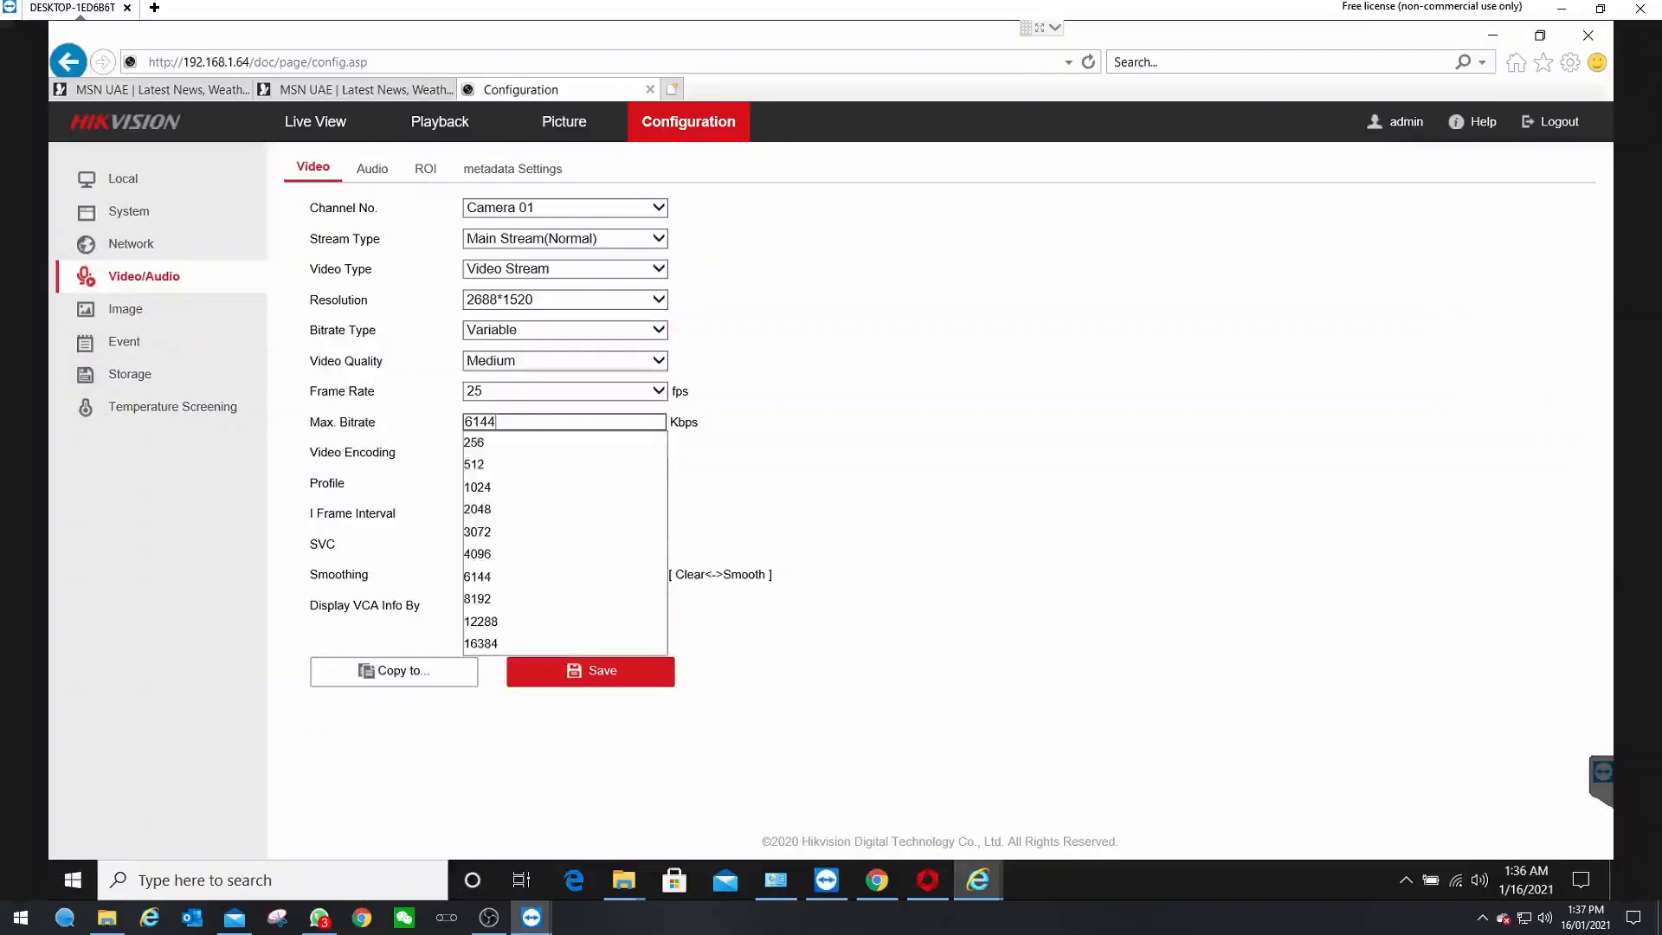
left_click(485, 533)
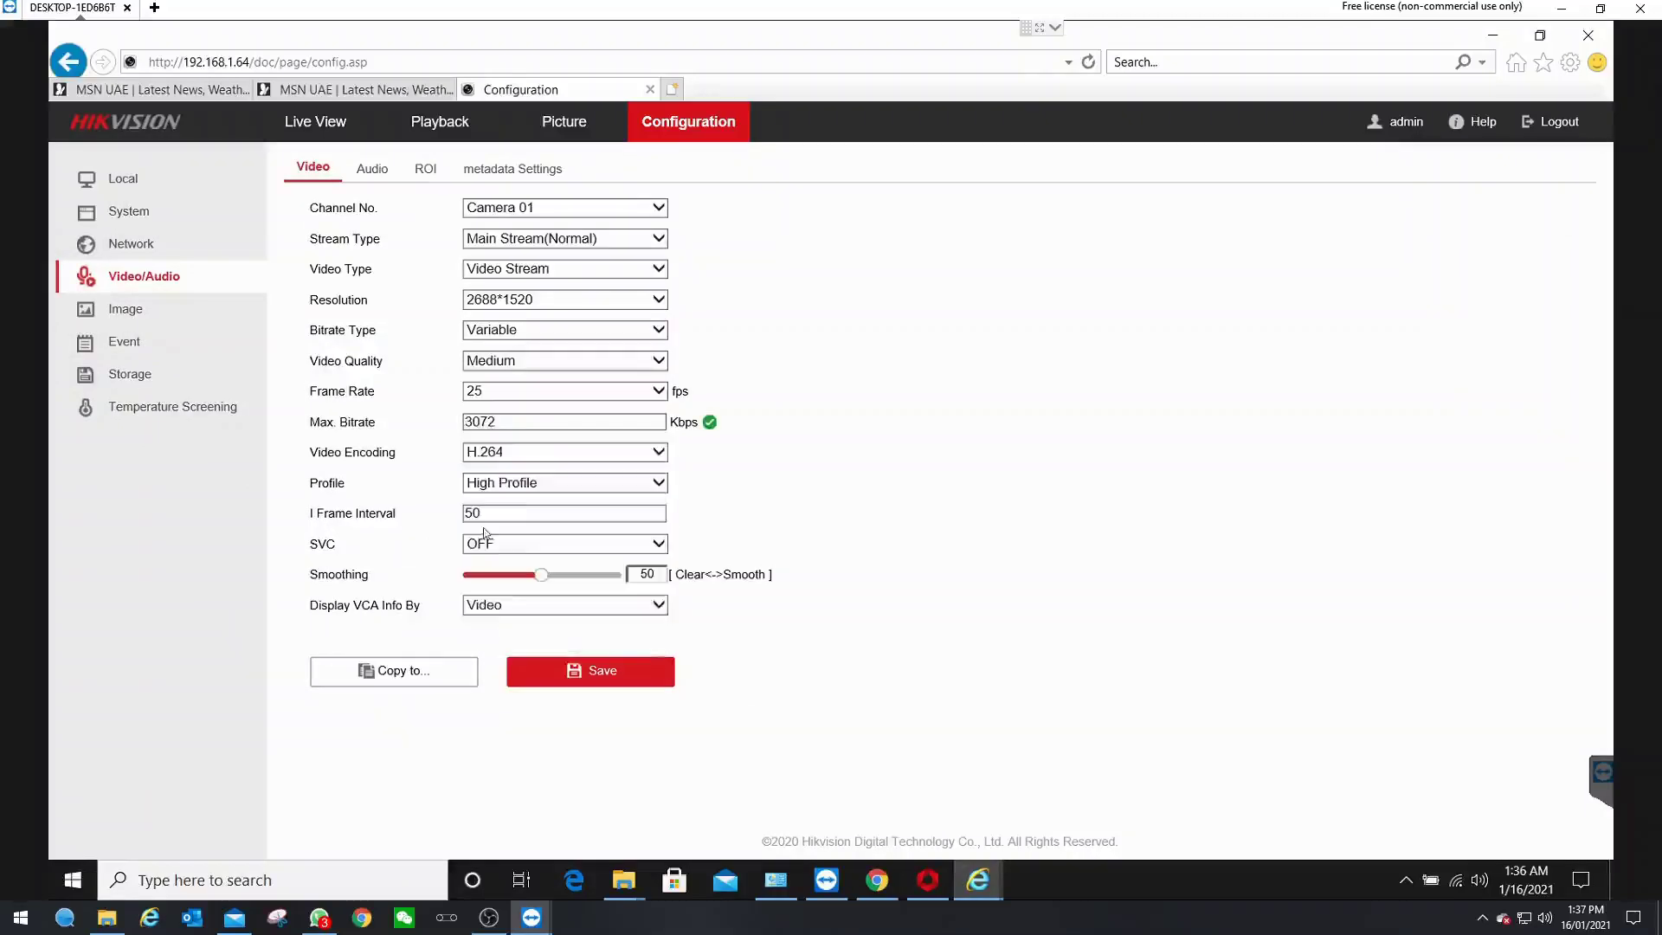
left_click(625, 674)
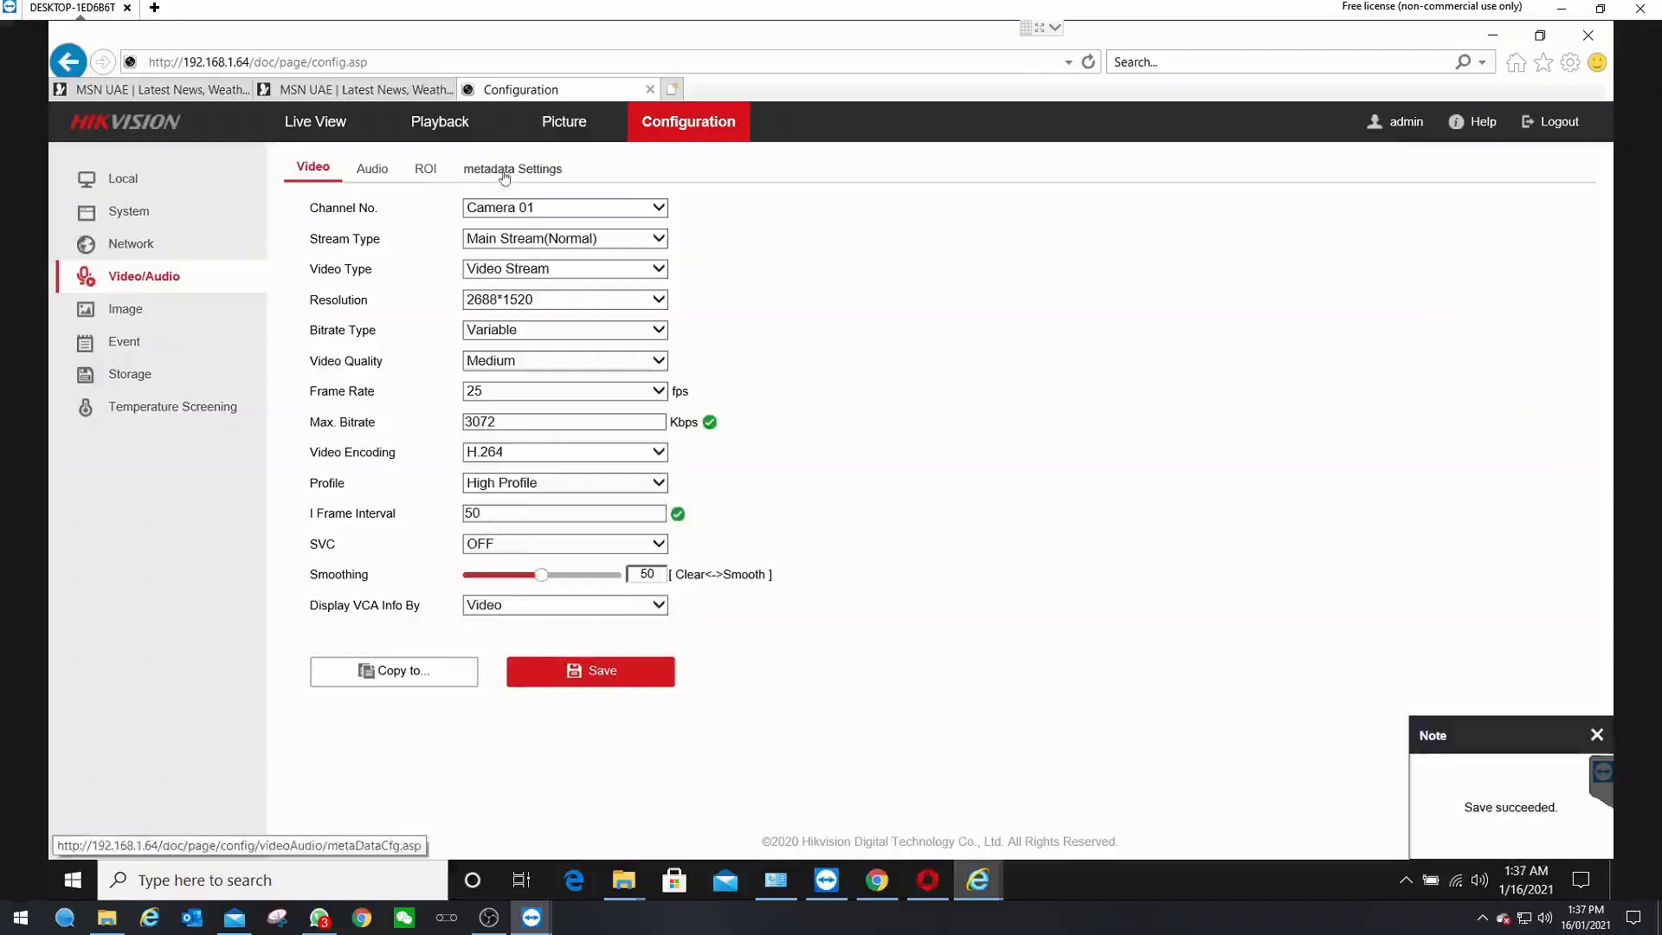
left_click(511, 168)
left_click(935, 552)
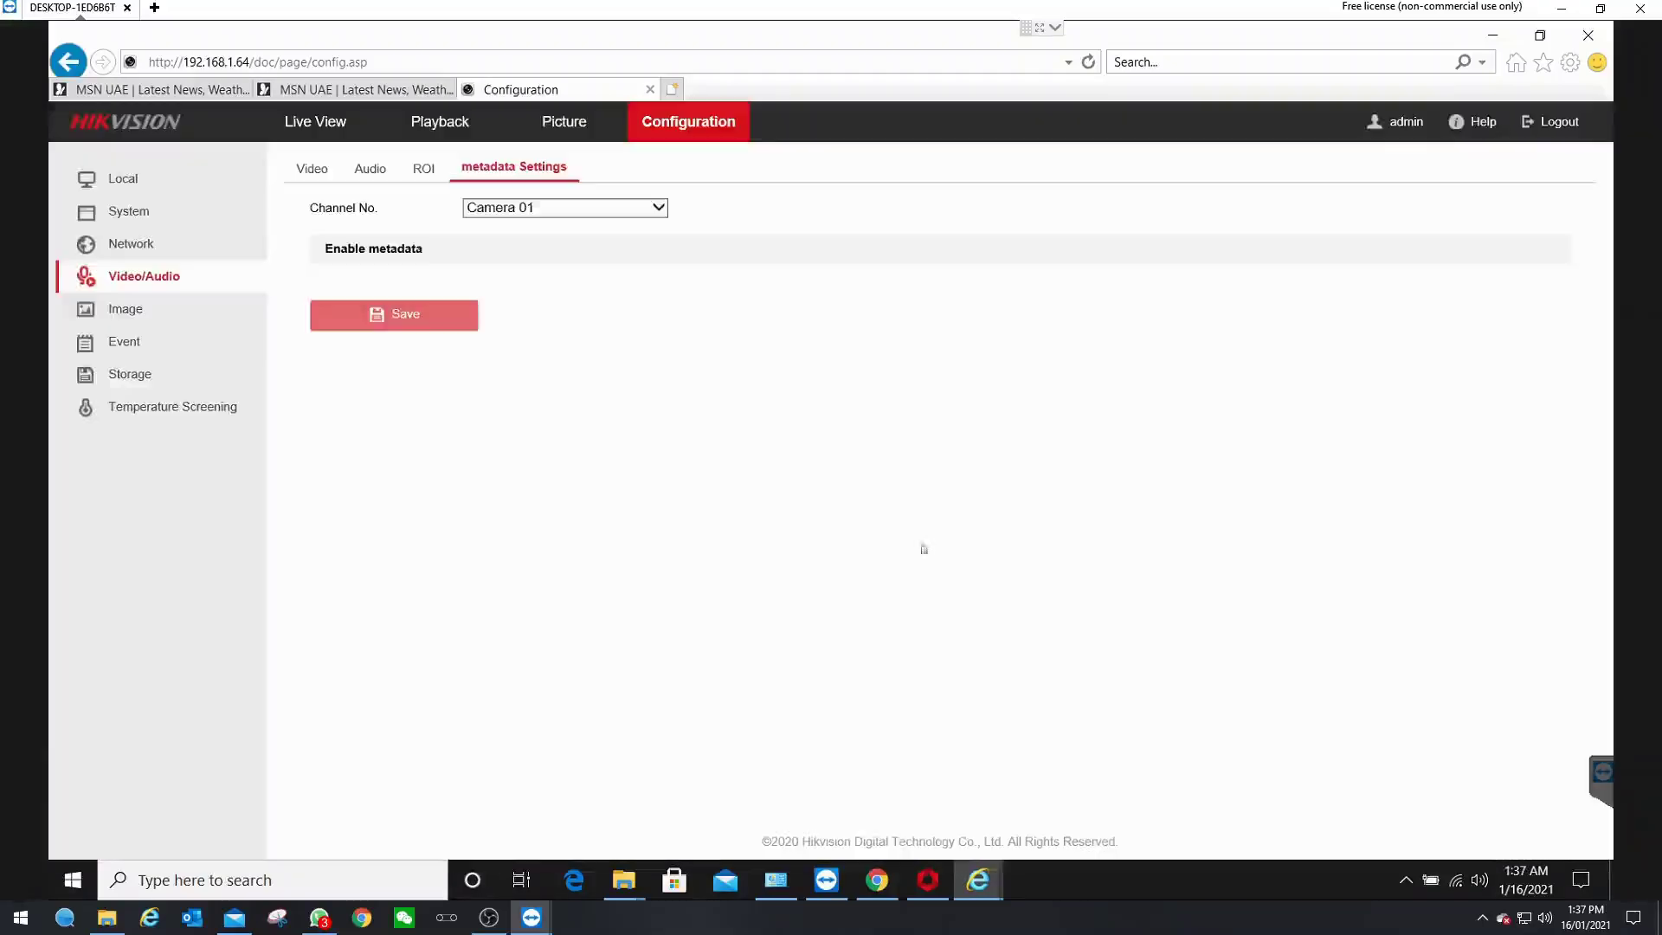
- Set Camera 01's Video Adjustment mirror to Up/Down
left_click(135, 313)
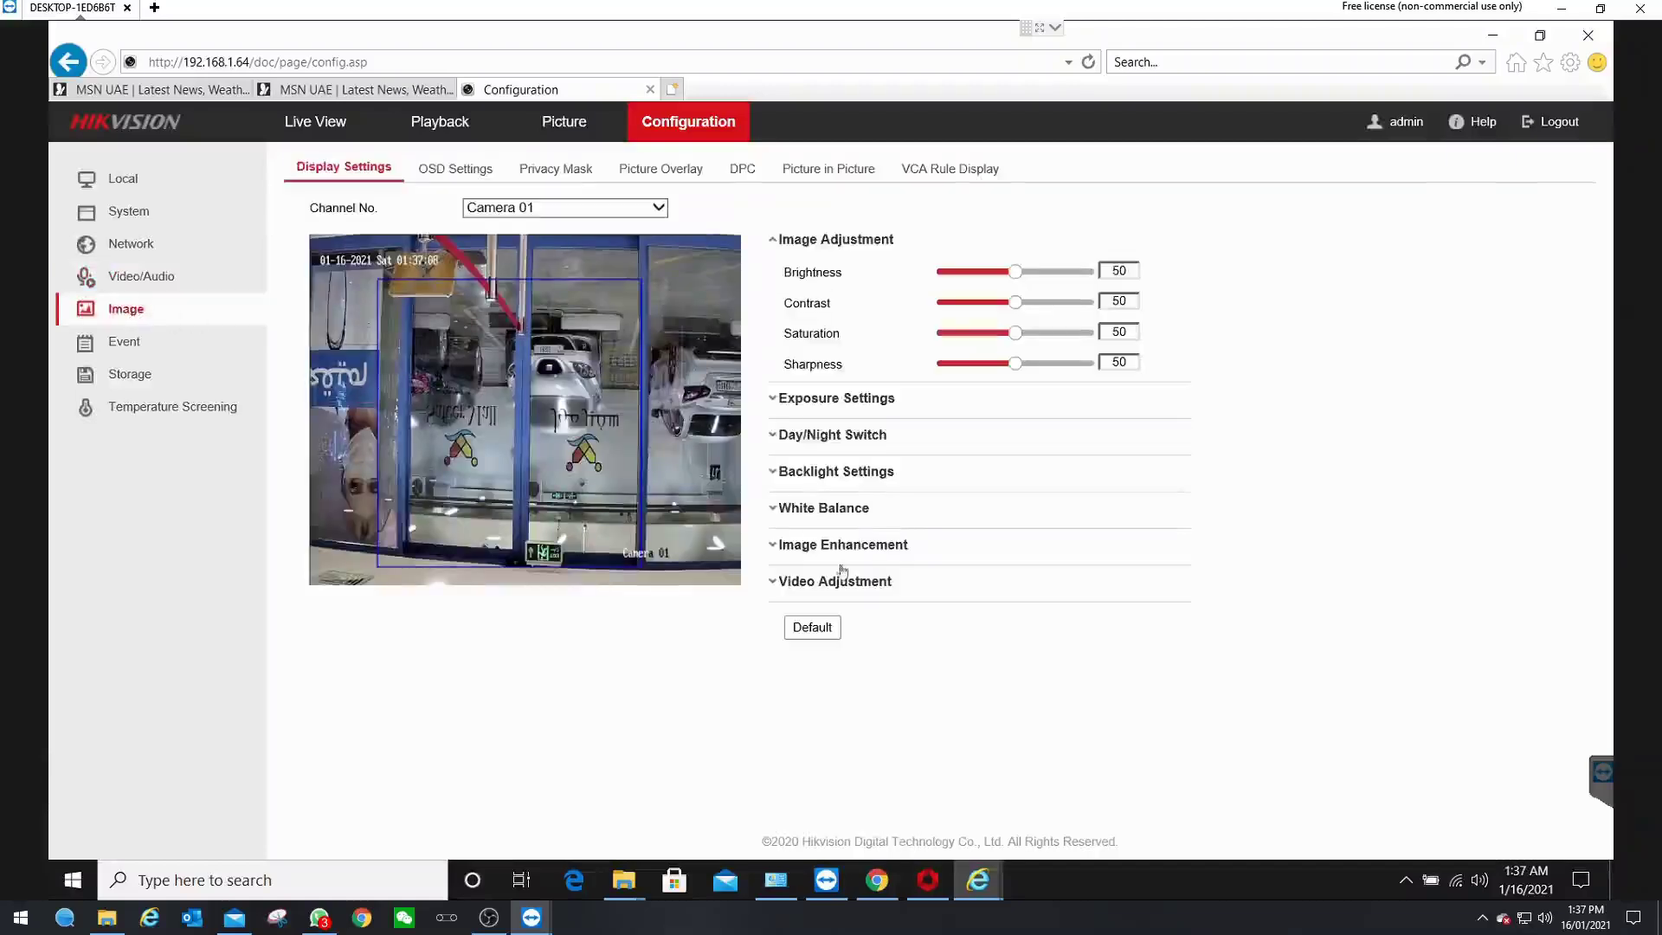
left_click(831, 584)
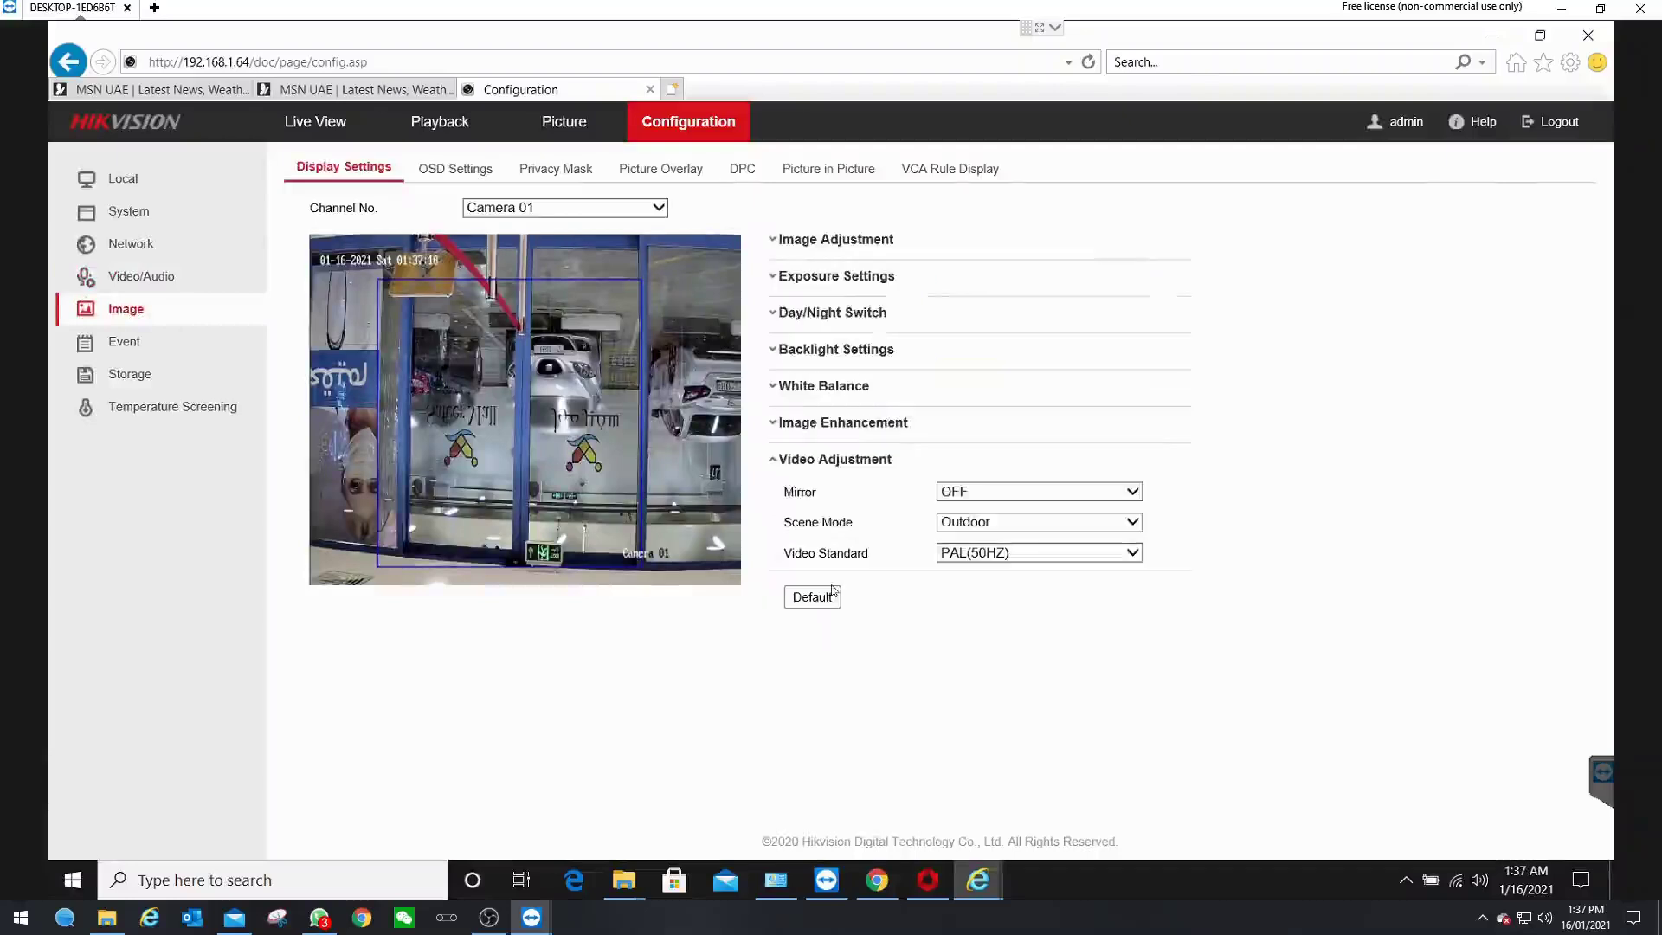
left_click(974, 493)
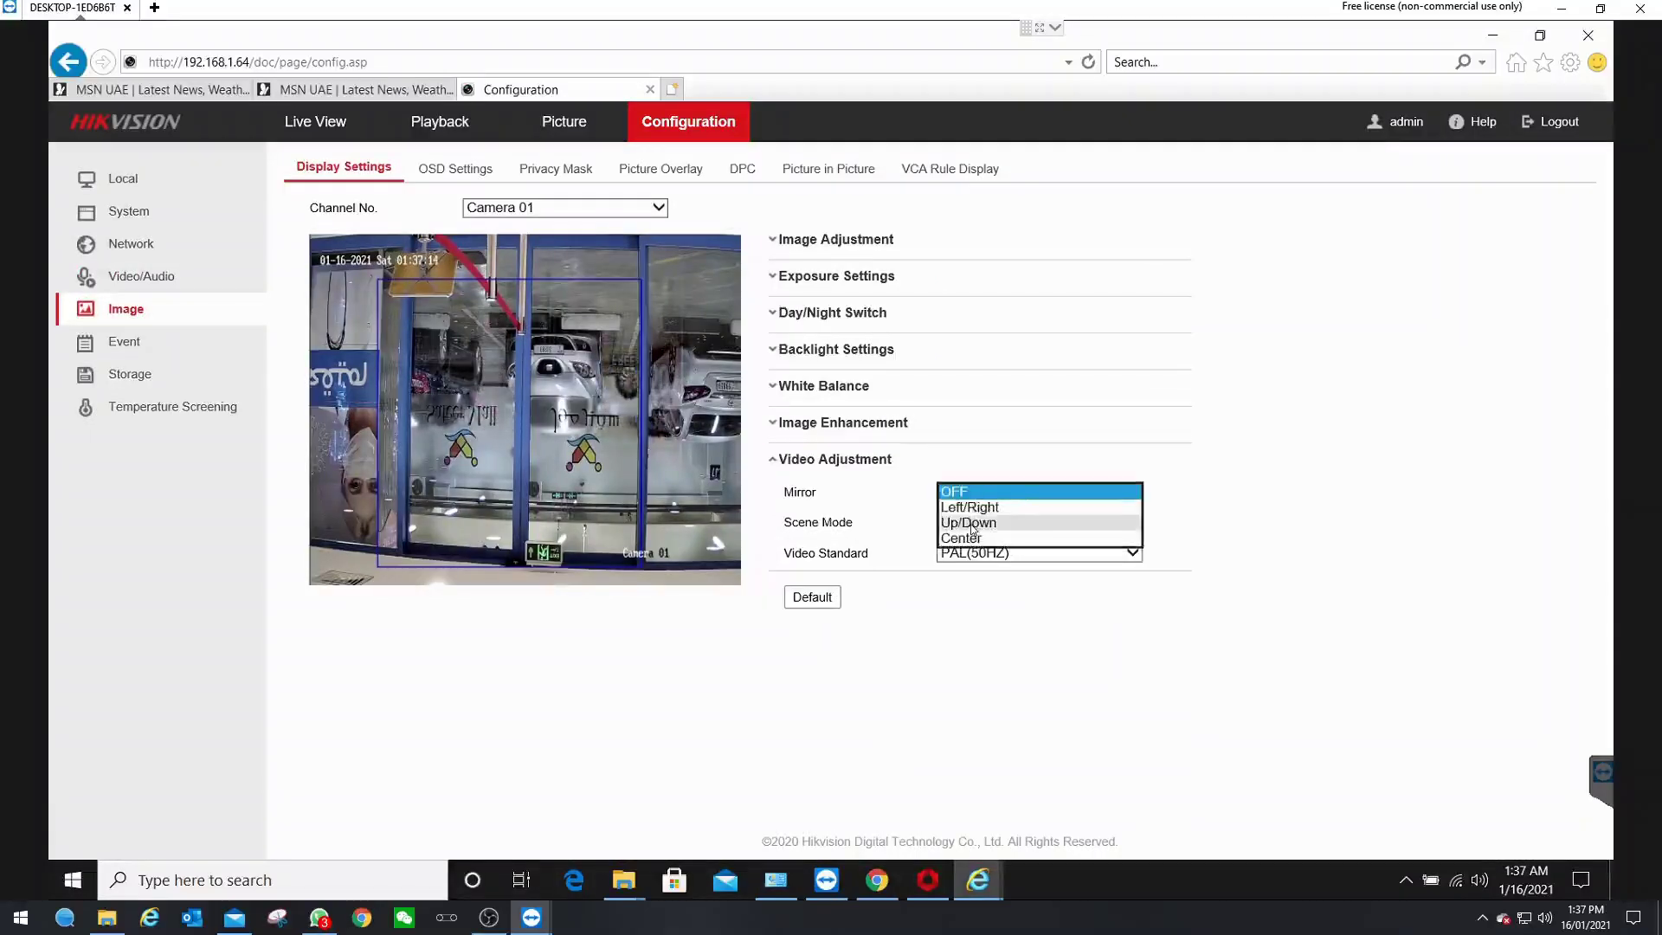
left_click(973, 524)
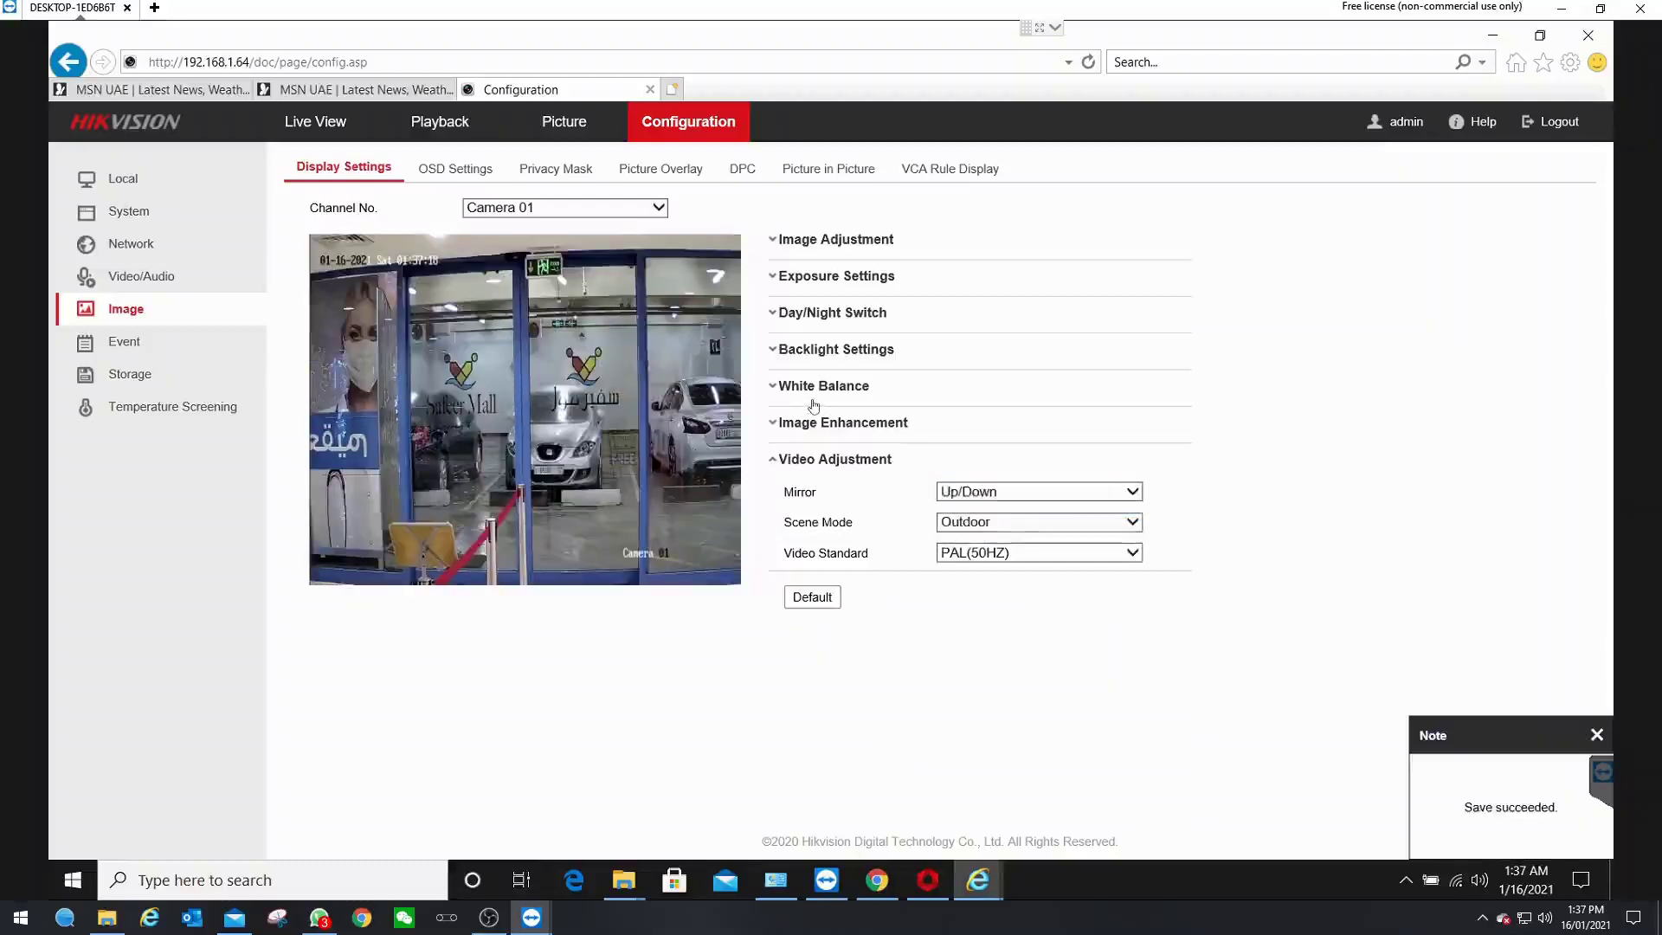
- Turn WDR on at Wide Dynamic Level 70 in Backlight Settings
left_click(814, 353)
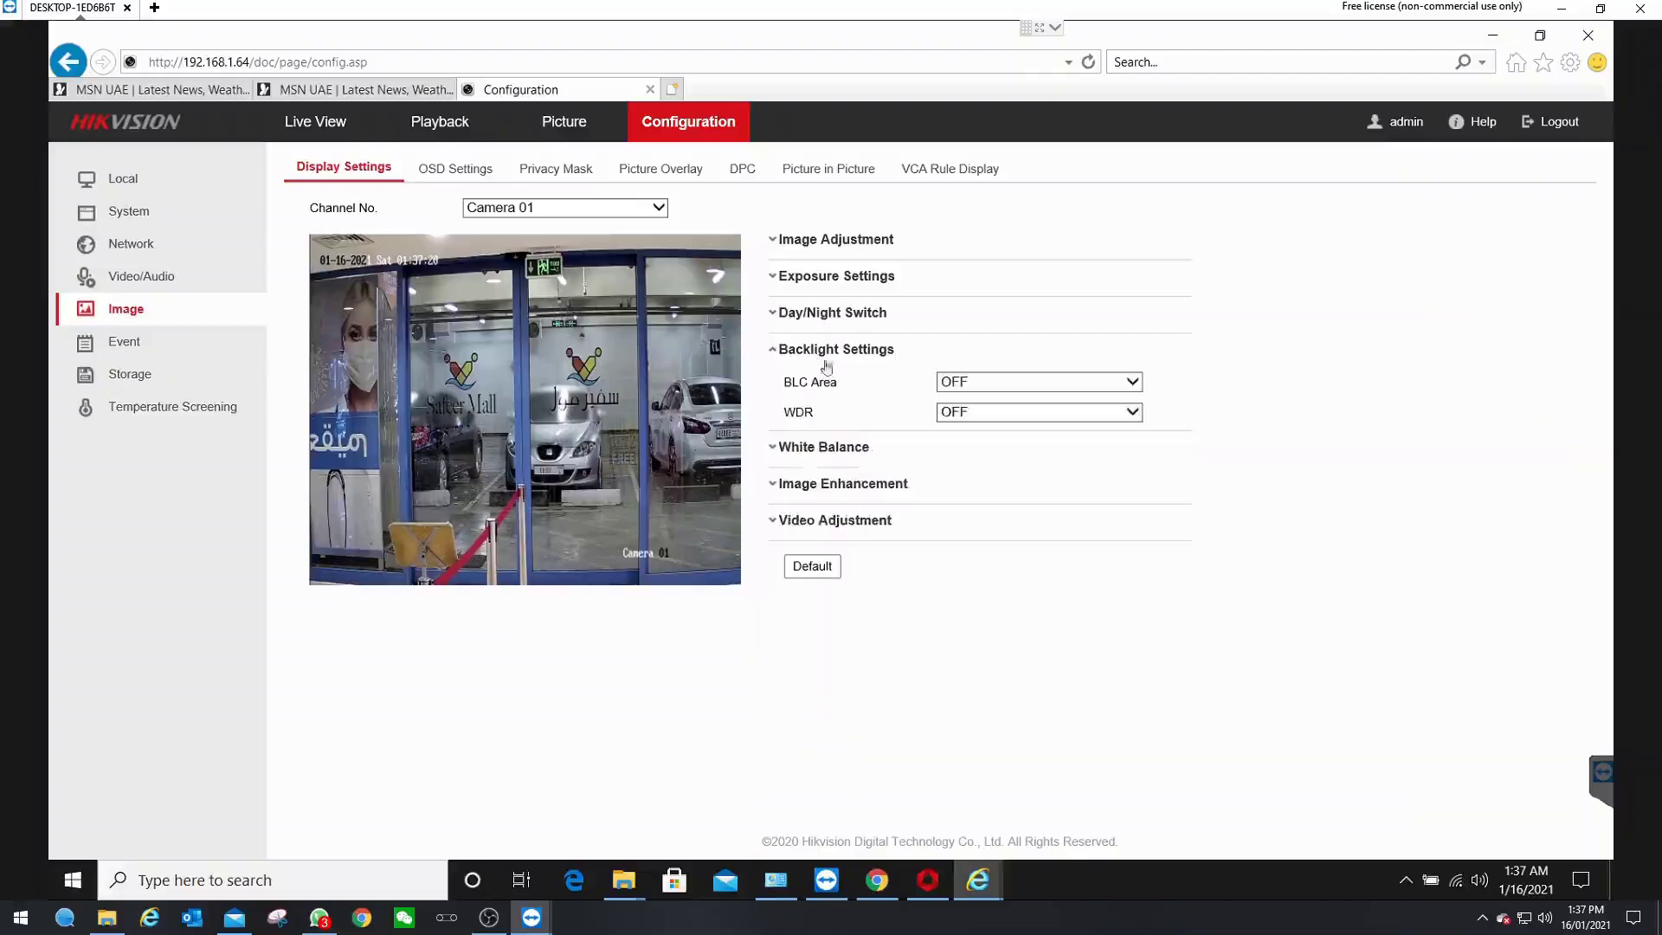
left_click(964, 420)
left_click(956, 432)
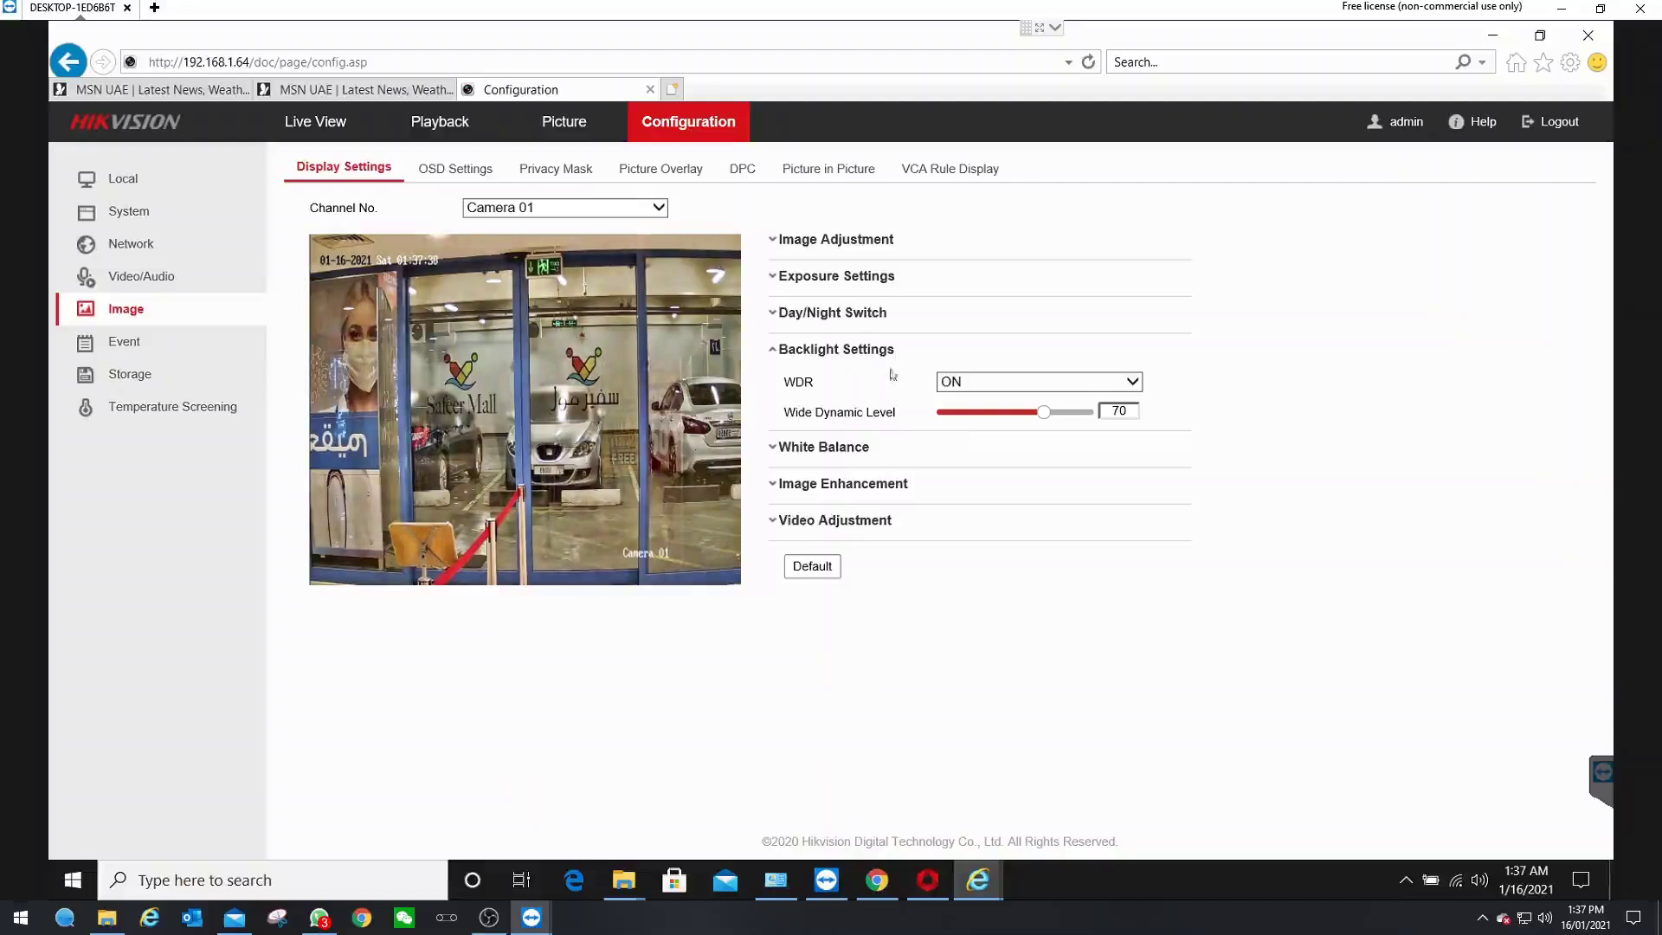
left_click(840, 279)
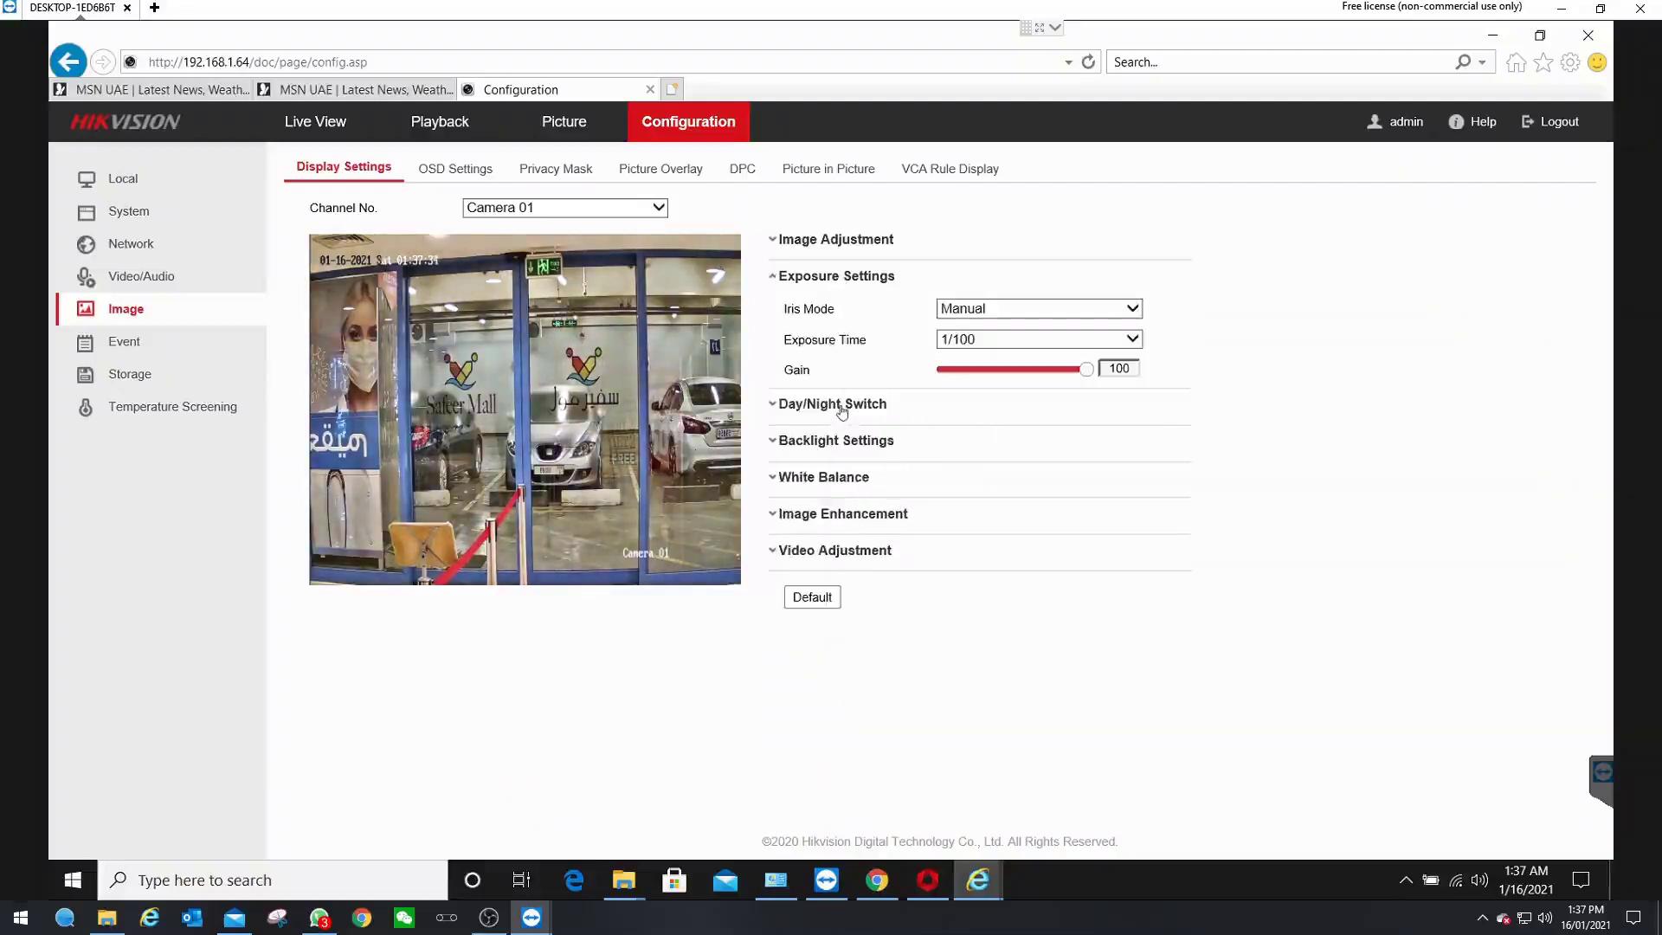
- Rename Camera 01's OSD to 'Optical View' with DD-MM-YYYY date format and save
left_click(449, 170)
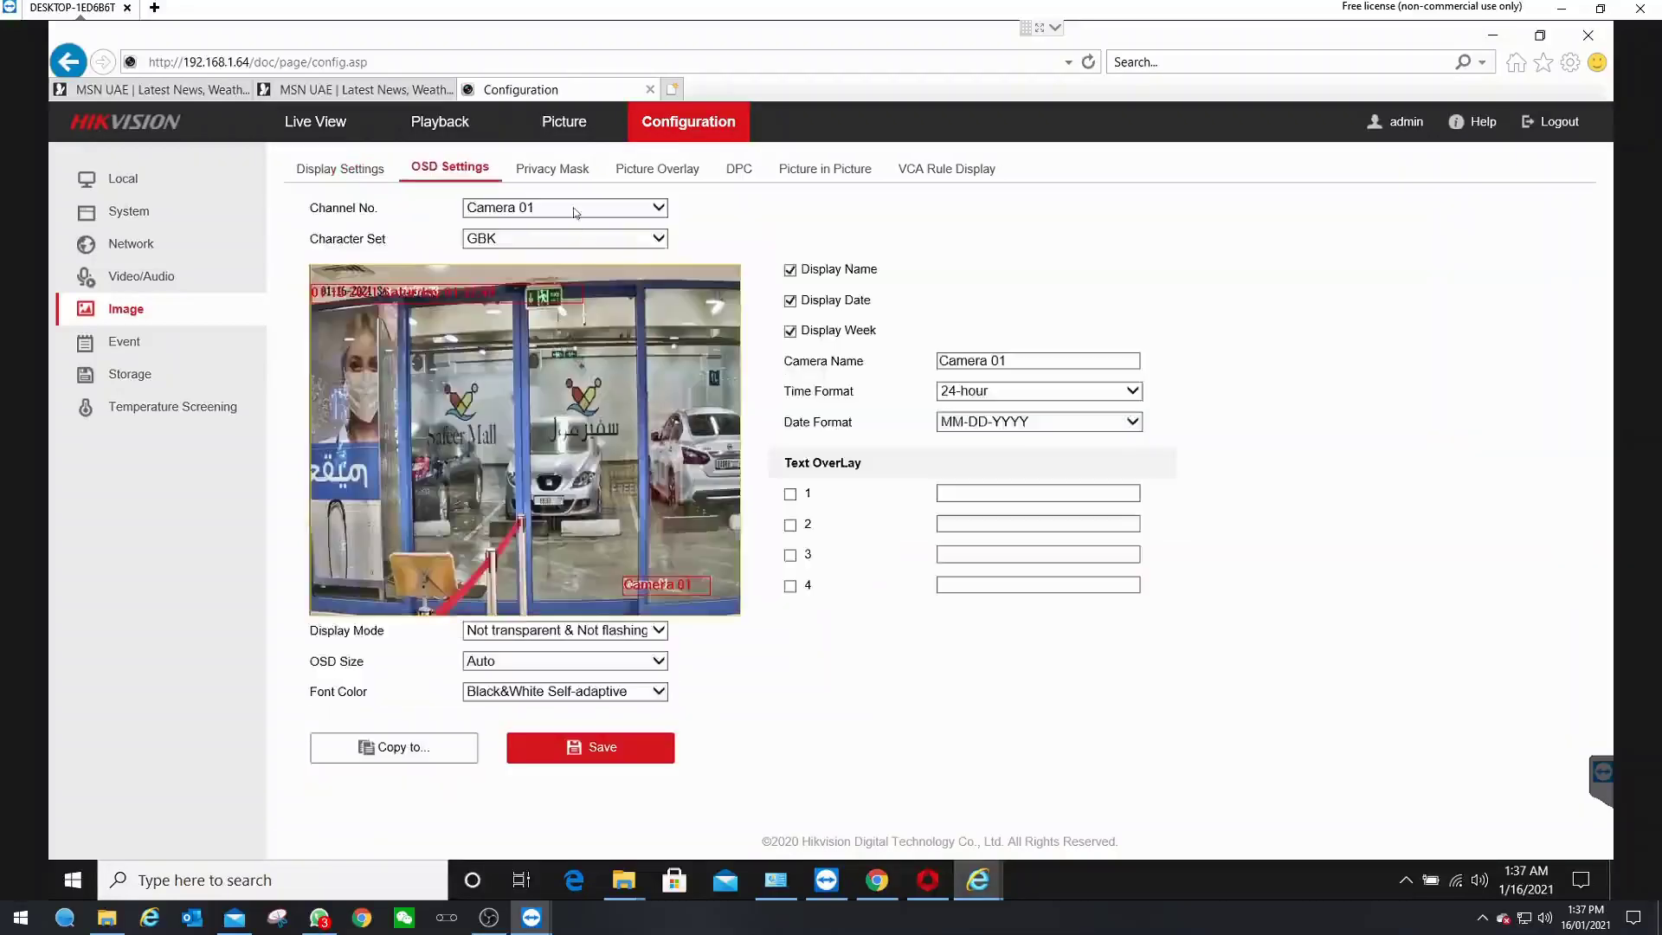
triple_click(972, 360)
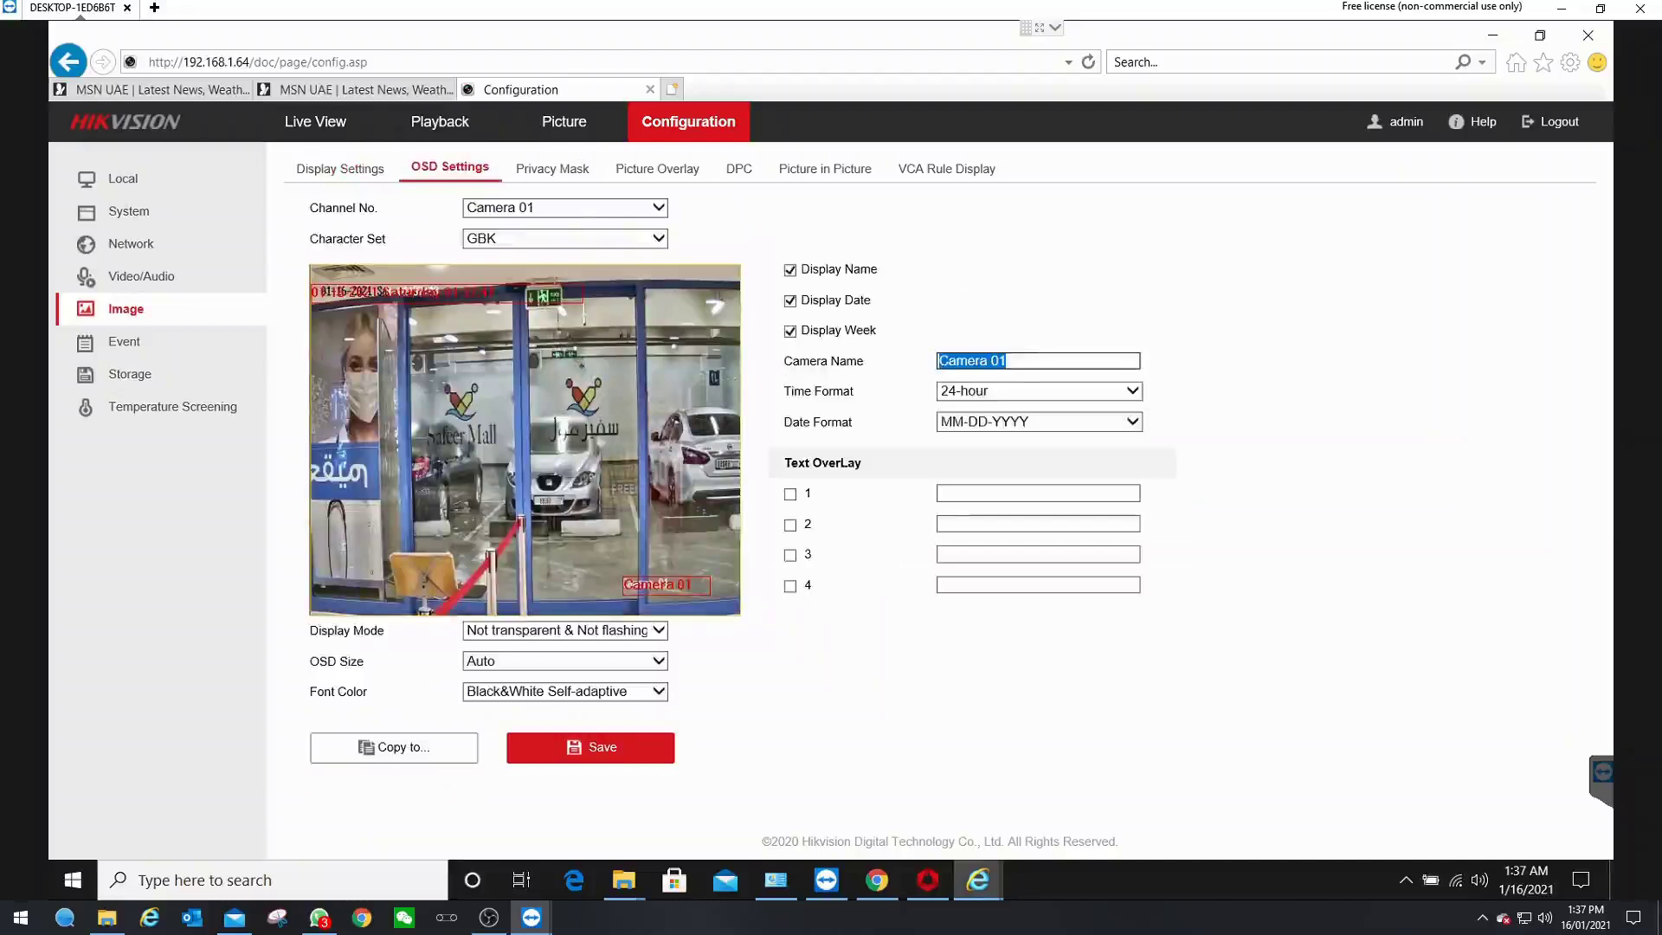
type("Optical View")
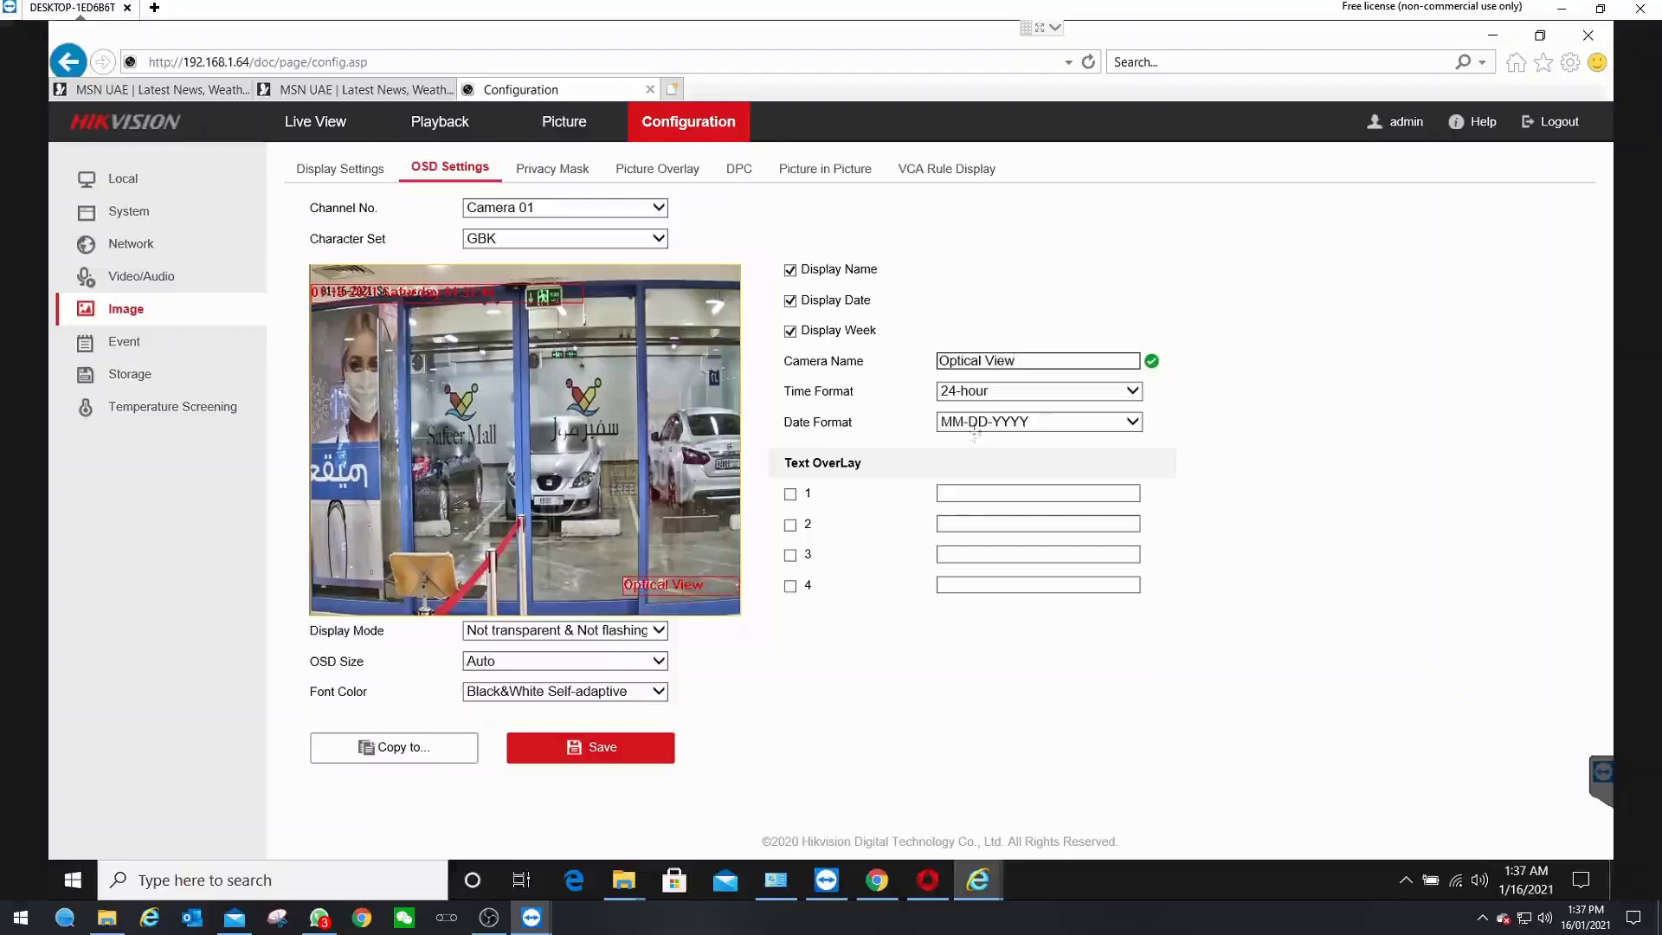
left_click(981, 422)
left_click(982, 437)
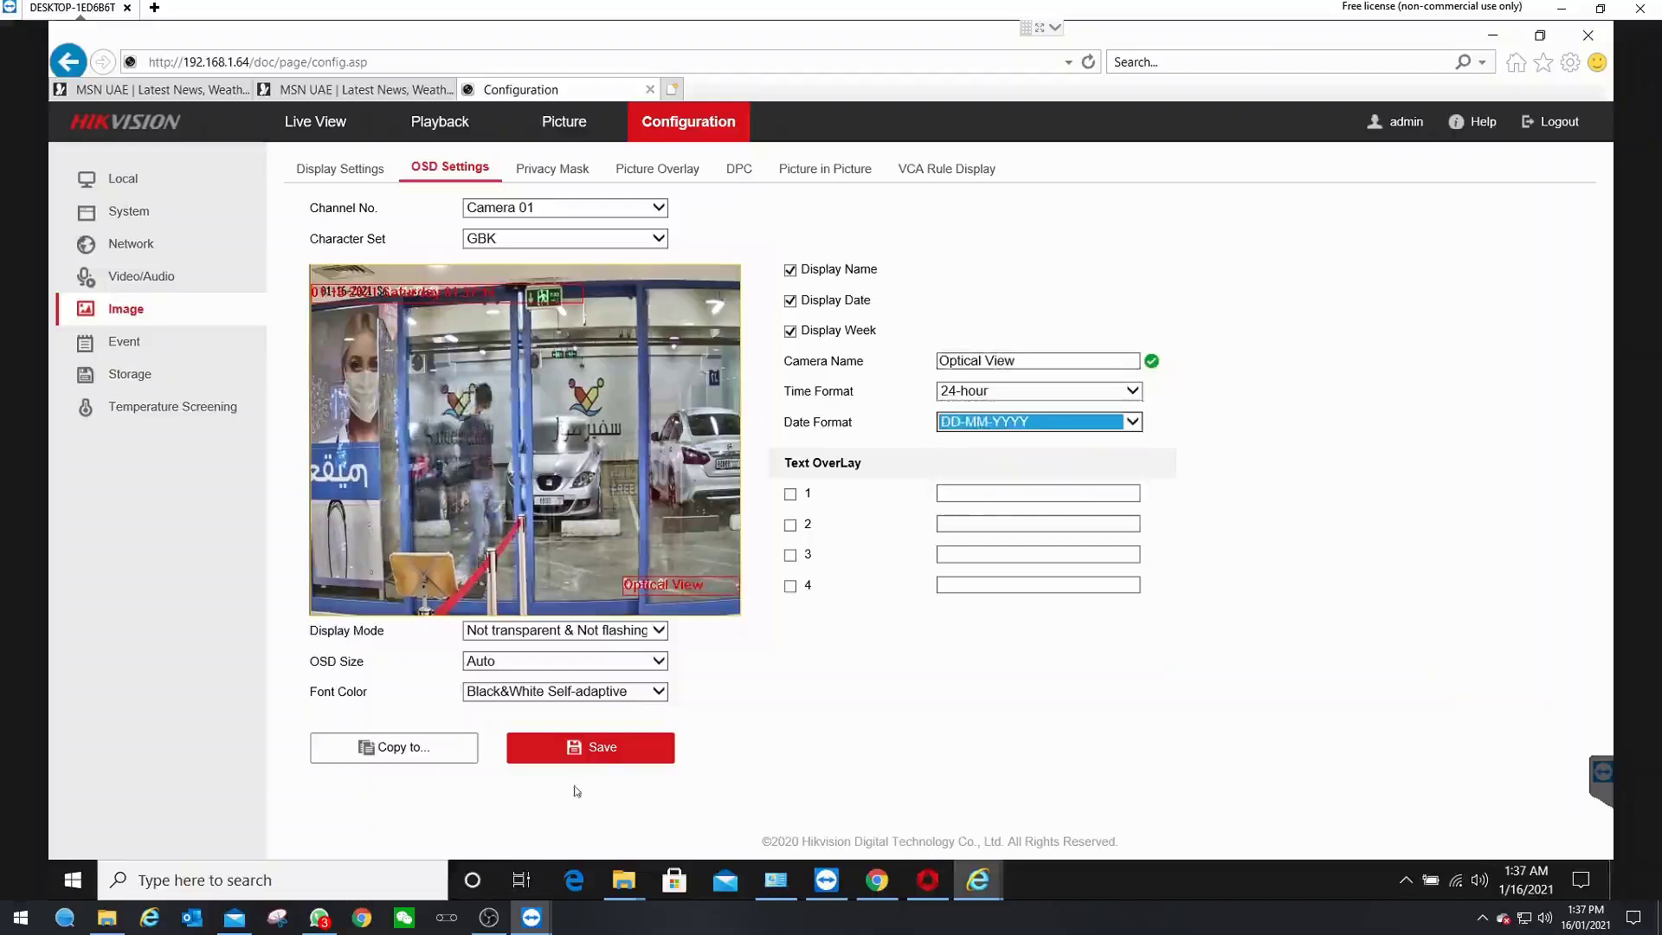
left_click(590, 747)
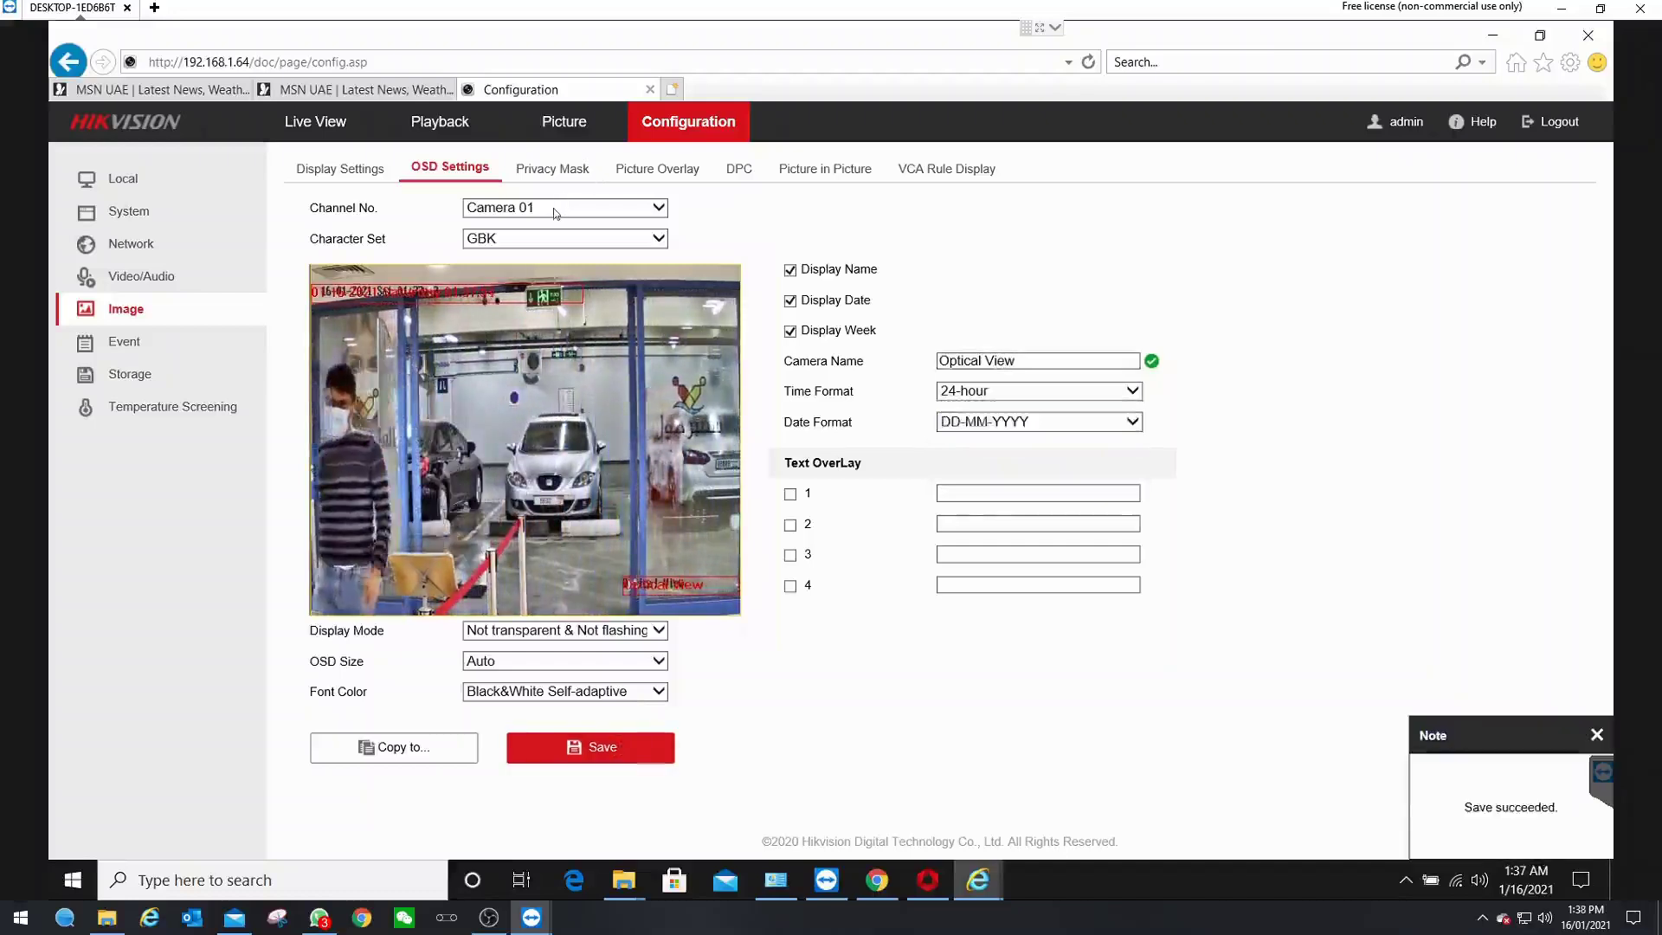
- Rename Camera 02's OSD to 'Thermal View' with DD-MM-YYYY date format and save
left_click(553, 208)
left_click(520, 226)
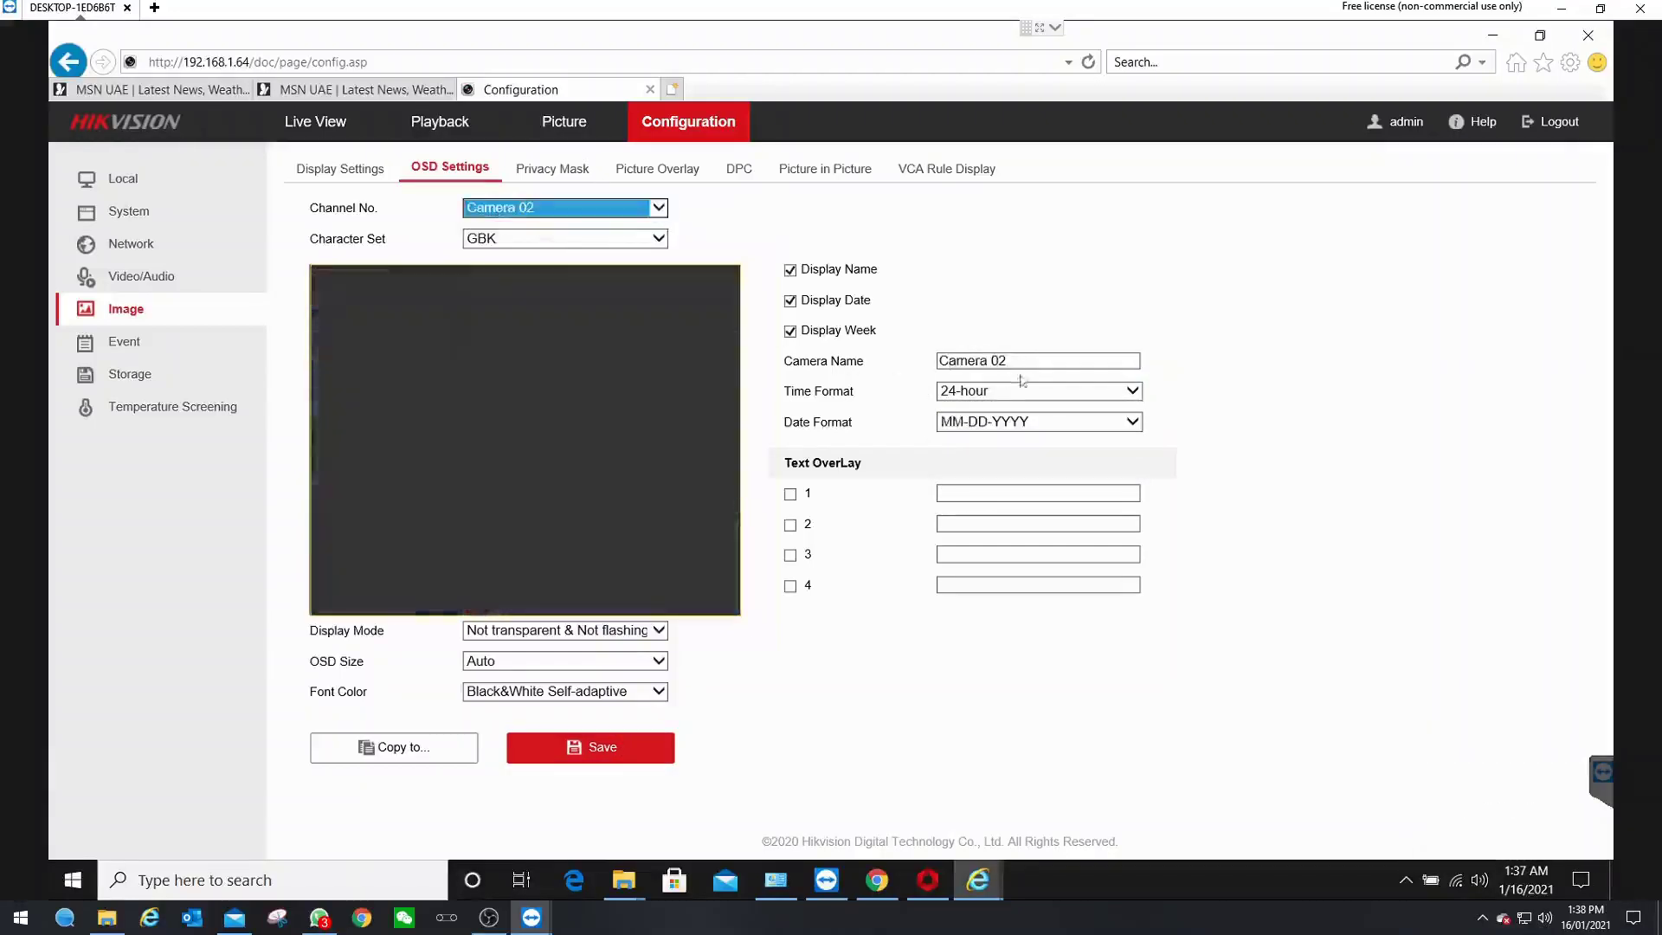
left_click_drag(1021, 361, 804, 360)
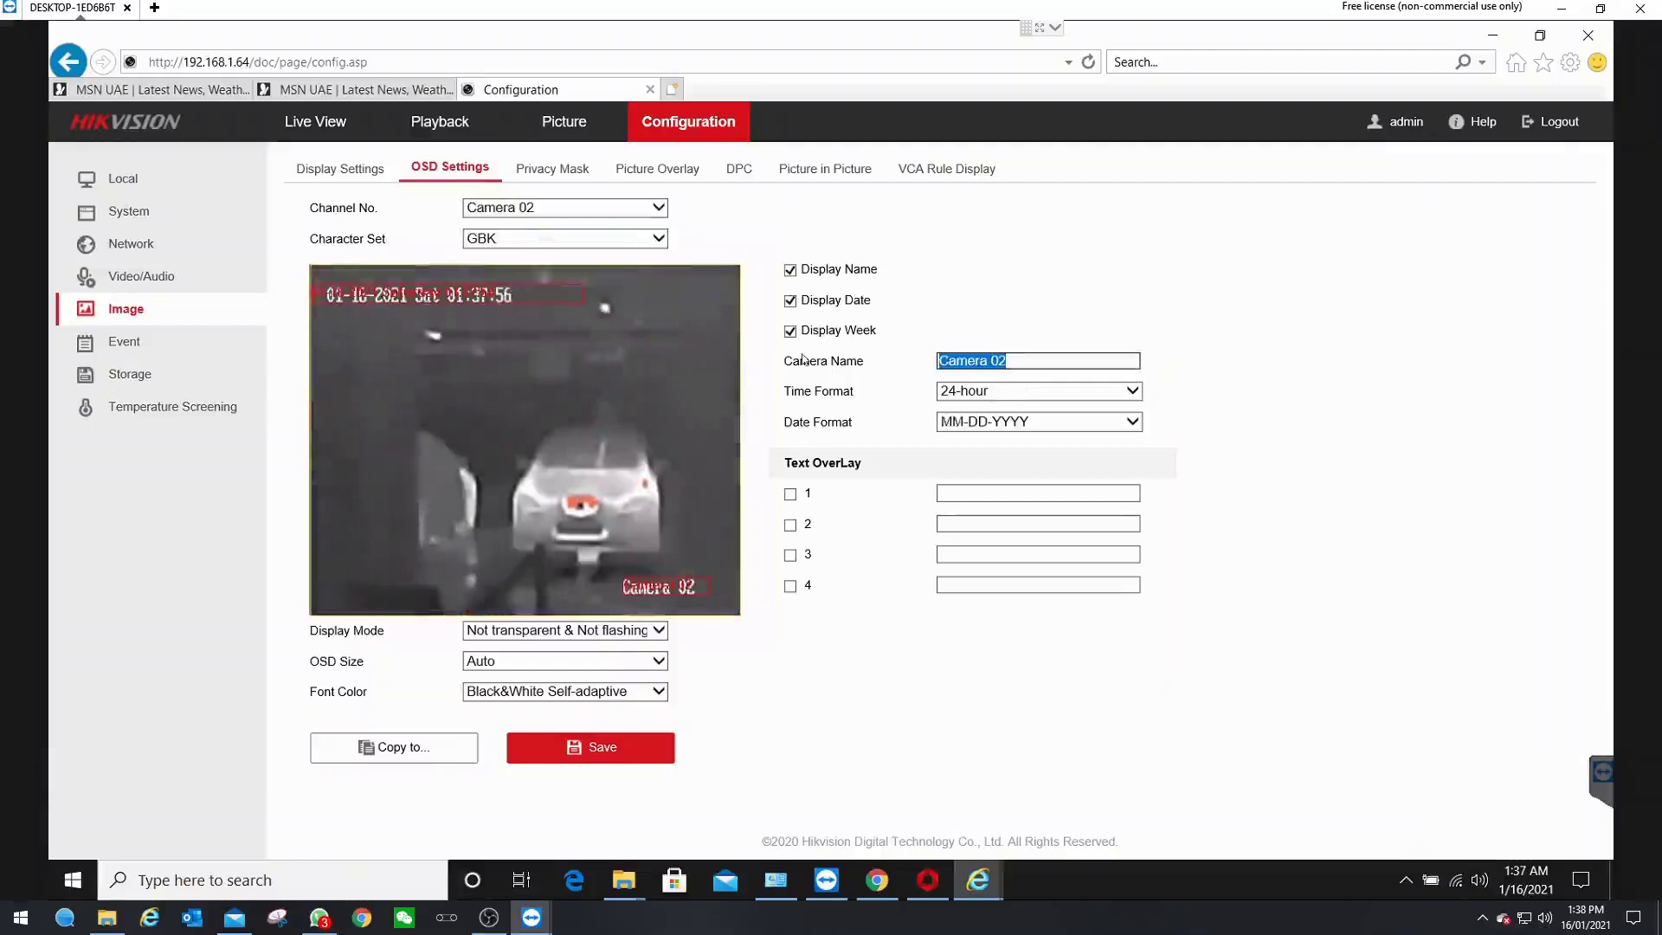
type("Thermal View")
left_click(999, 429)
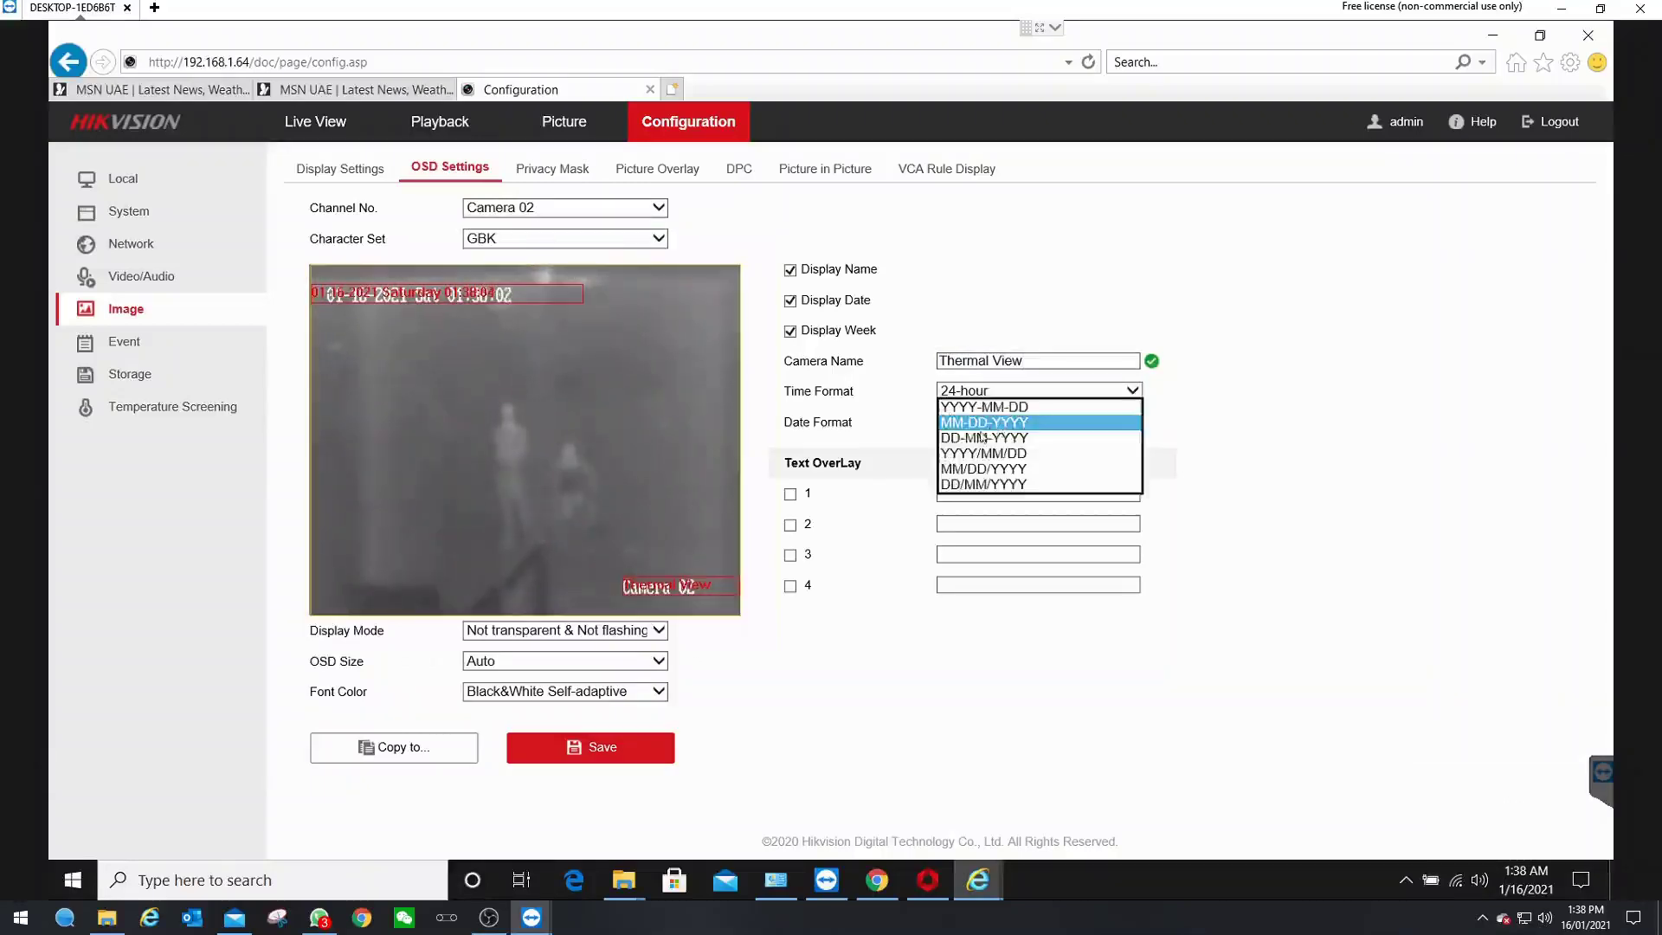
left_click(1006, 445)
left_click(623, 760)
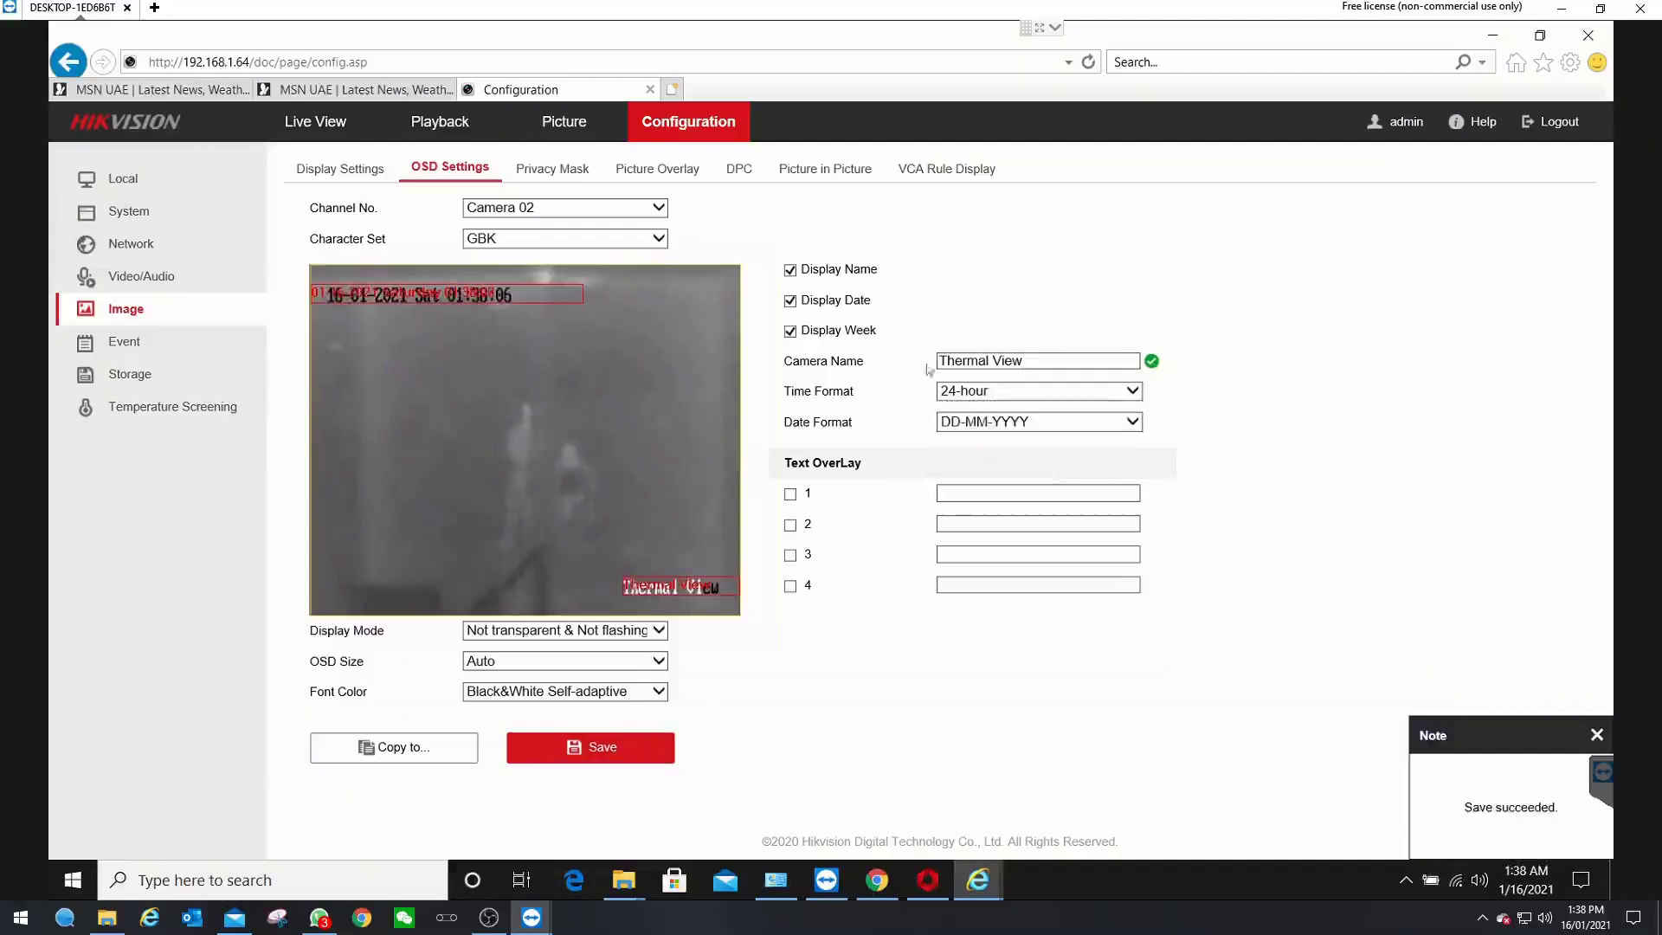
- Save the VCA Rule Display font size as 20
left_click(950, 171)
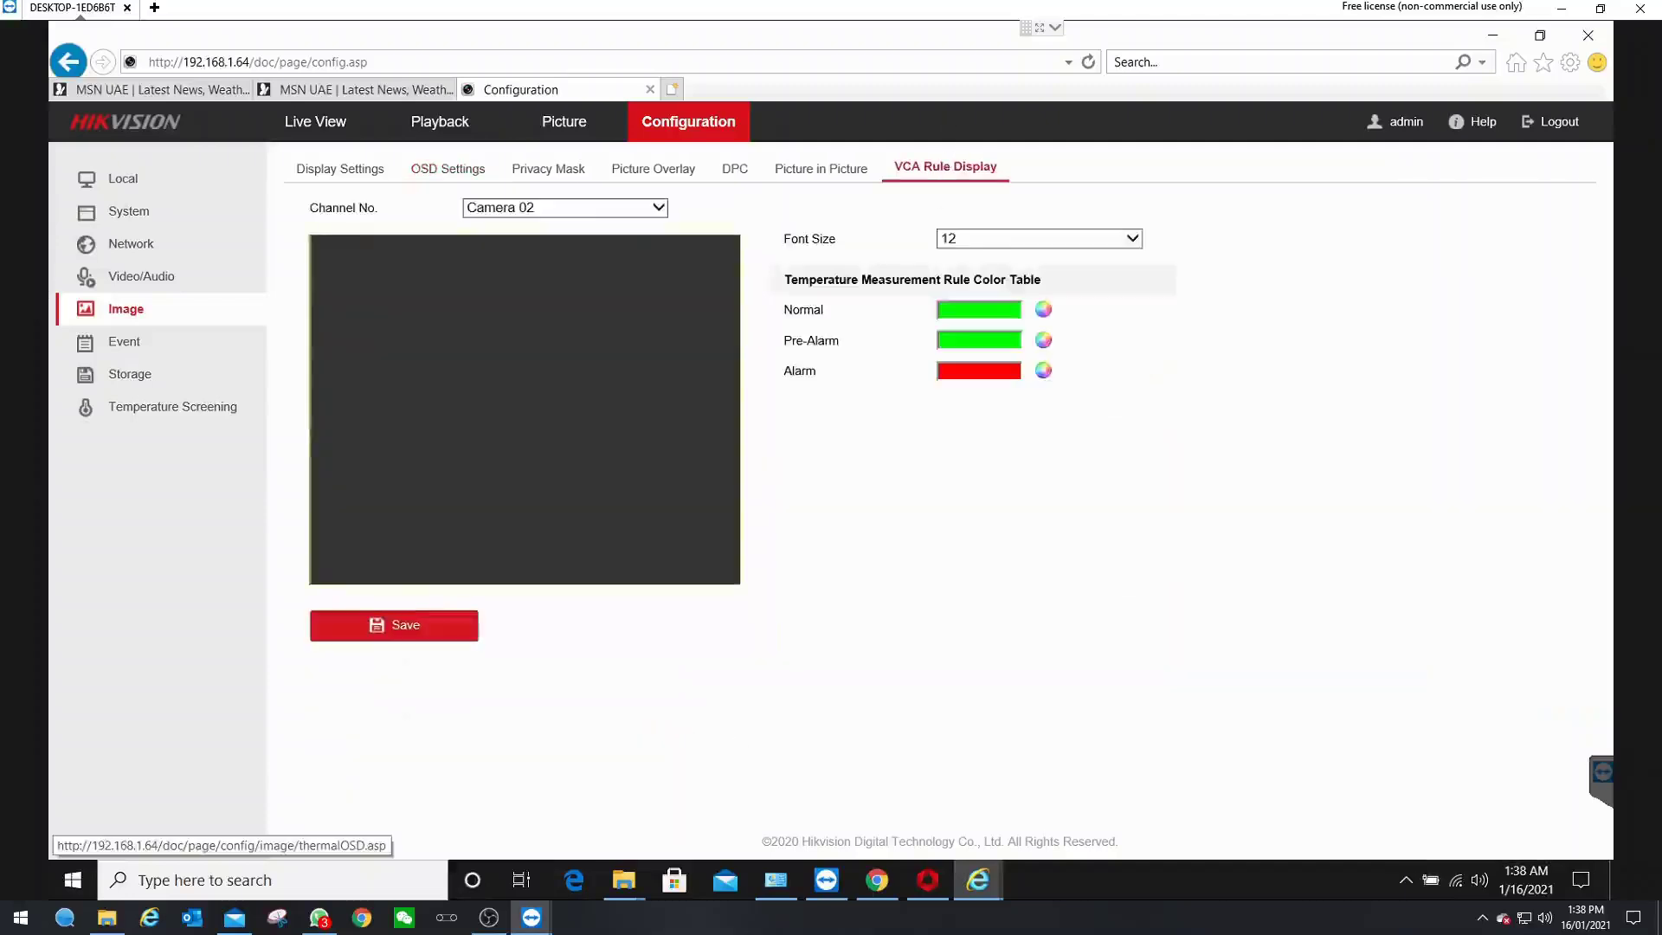
left_click(1007, 240)
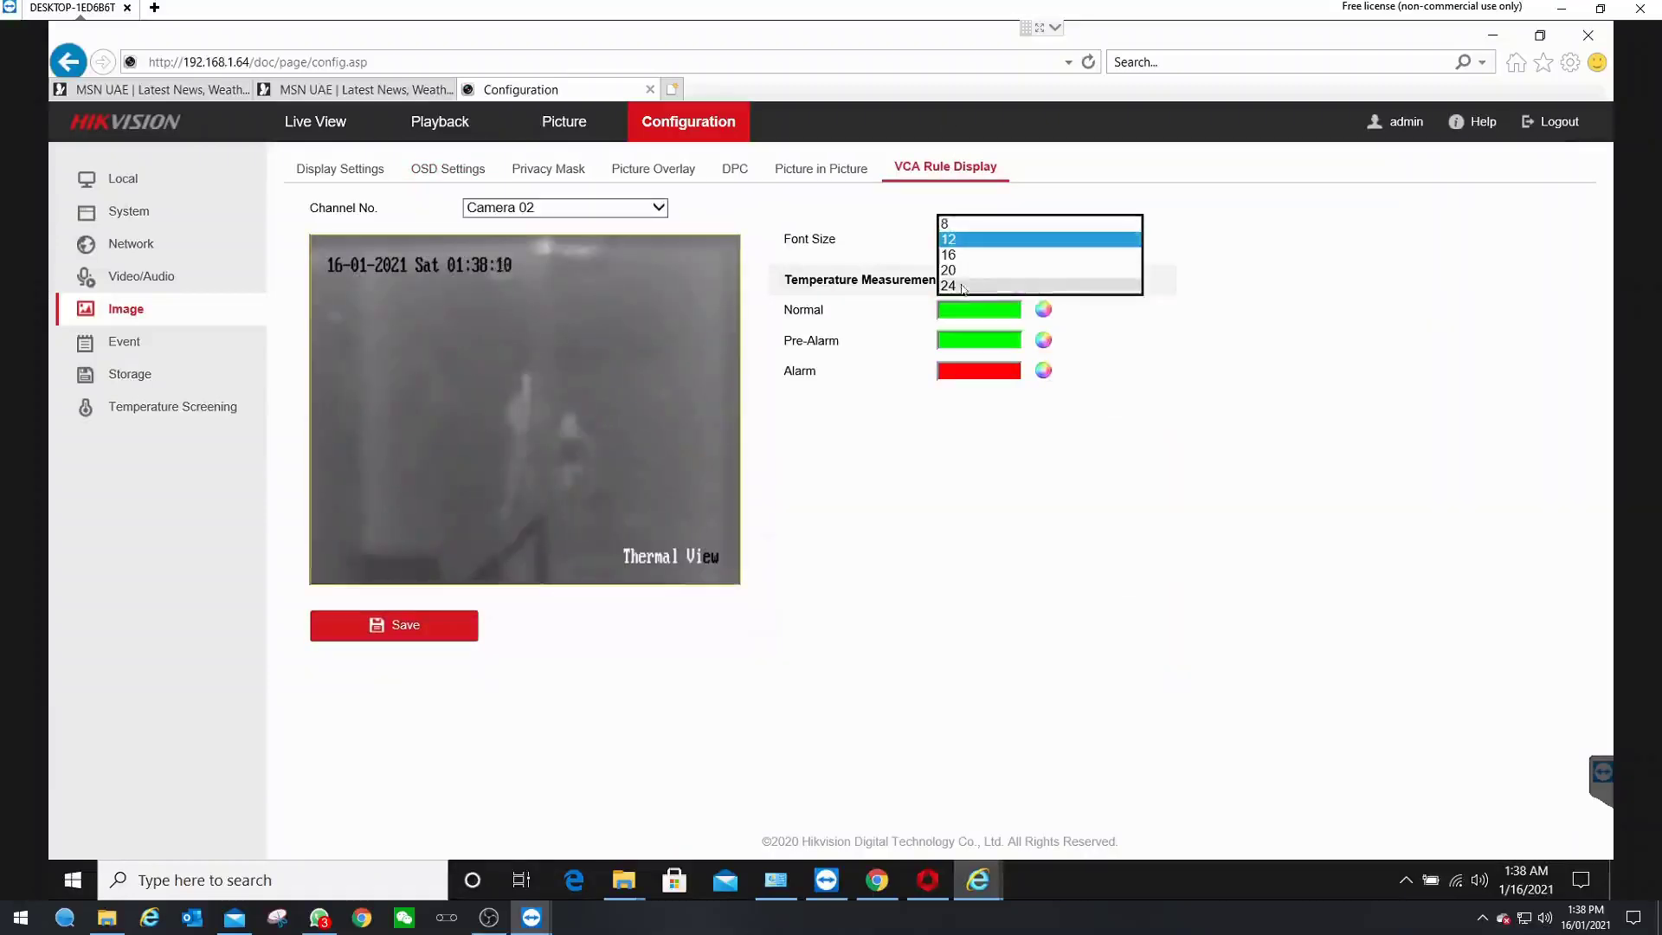
left_click(951, 271)
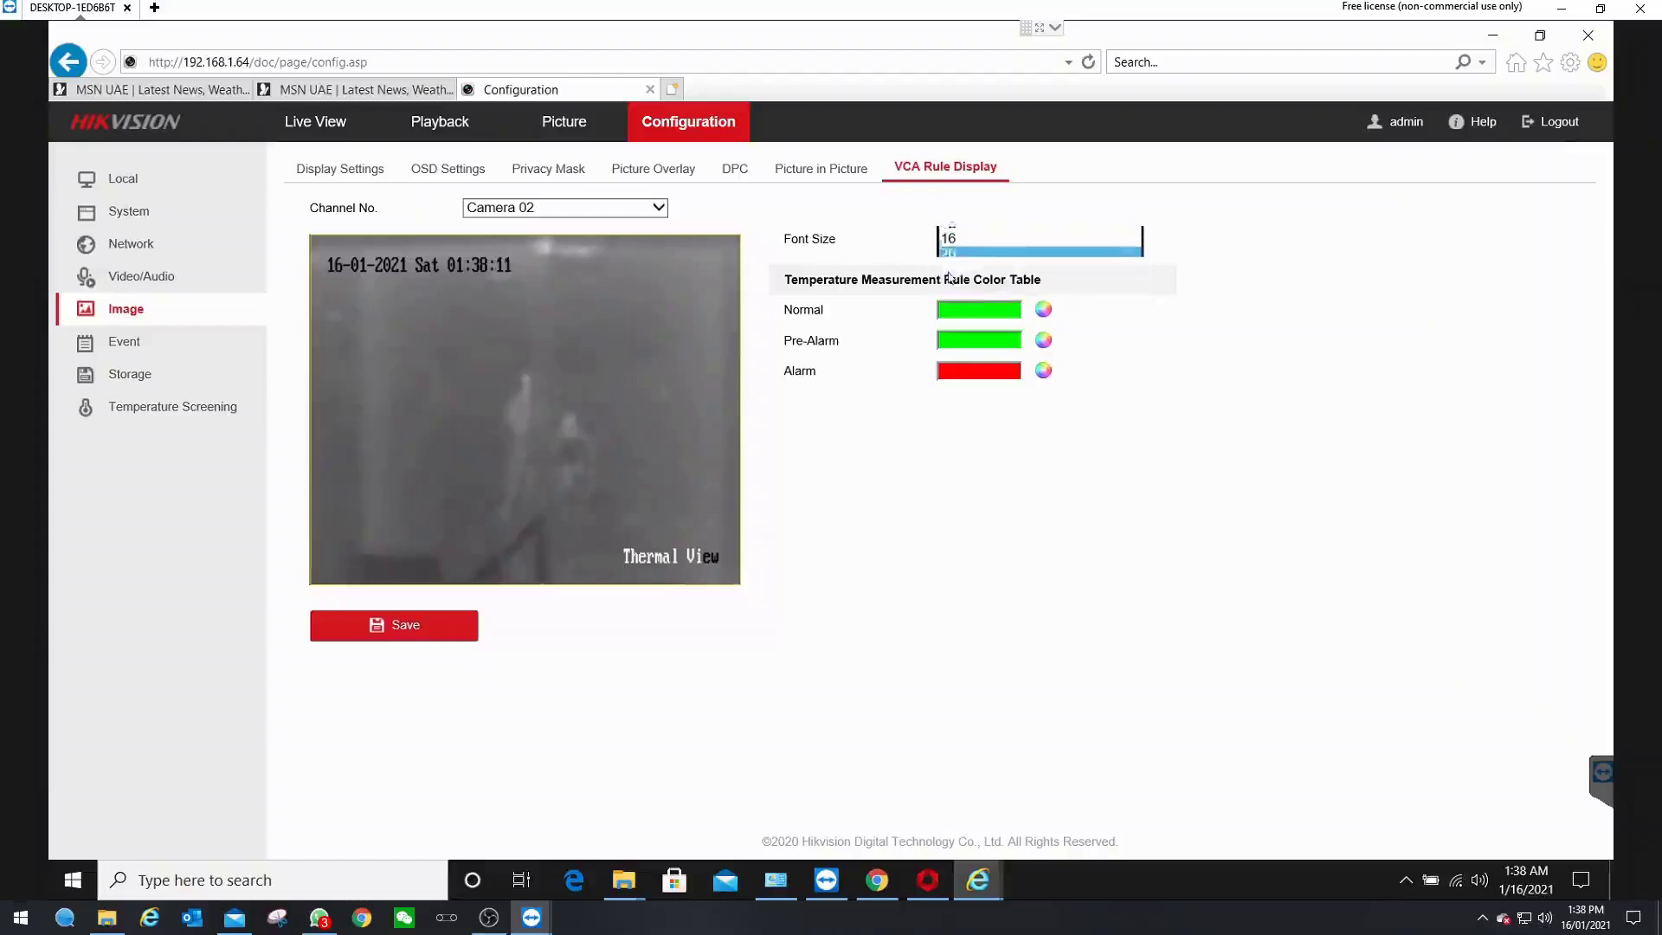
left_click(441, 631)
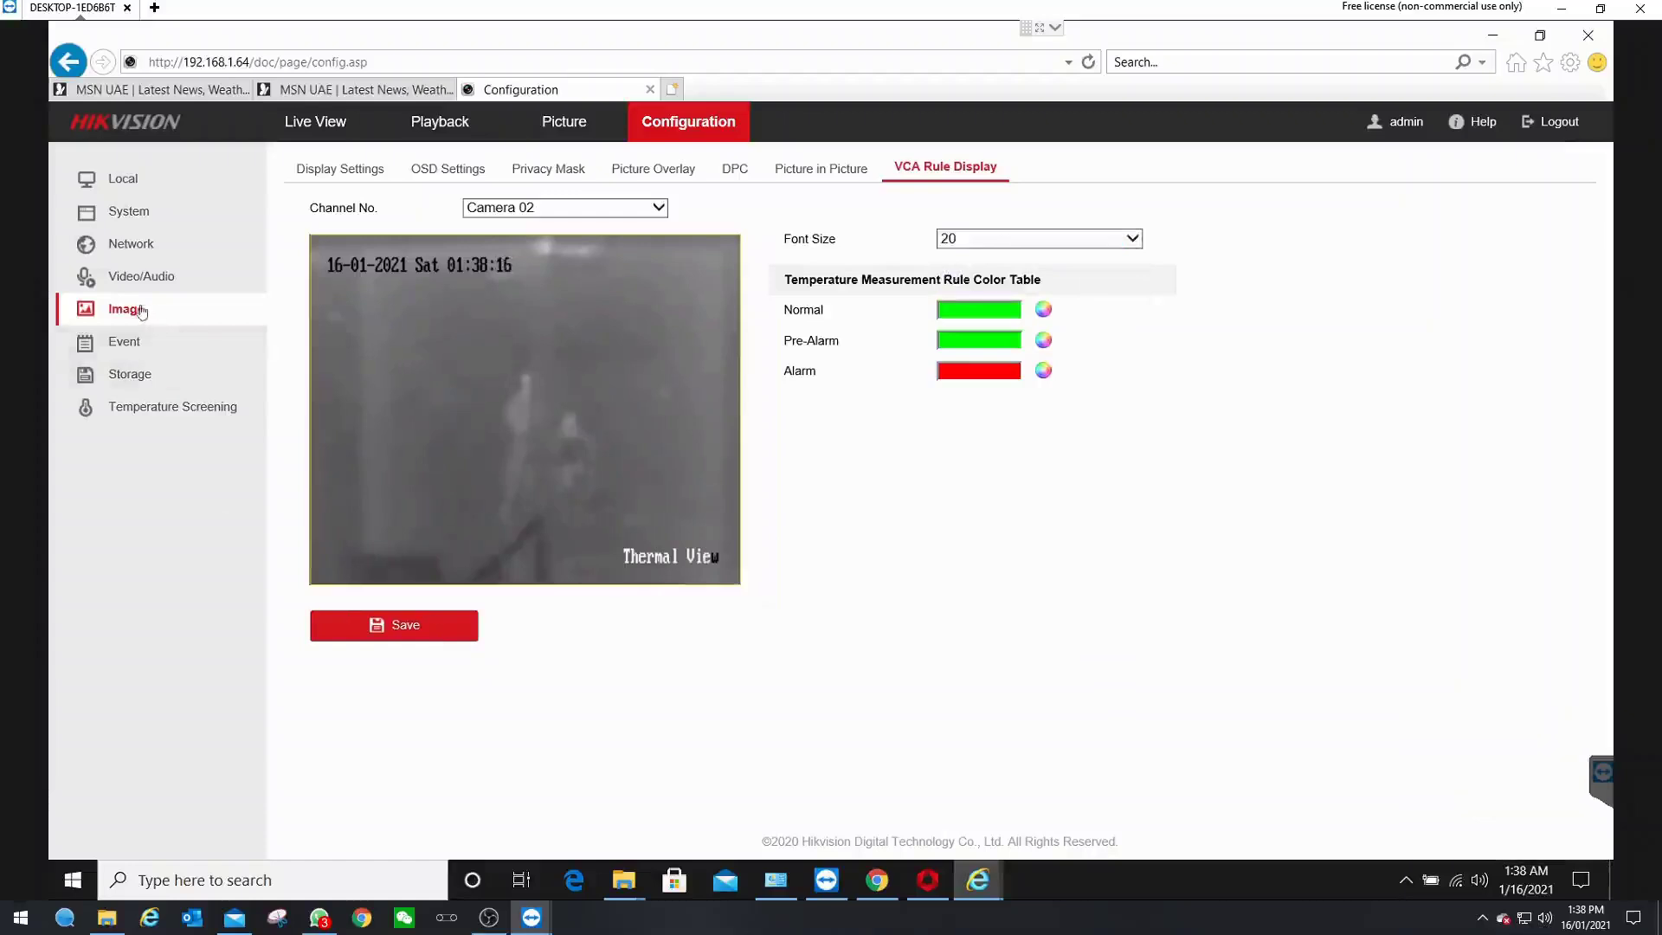
left_click(344, 170)
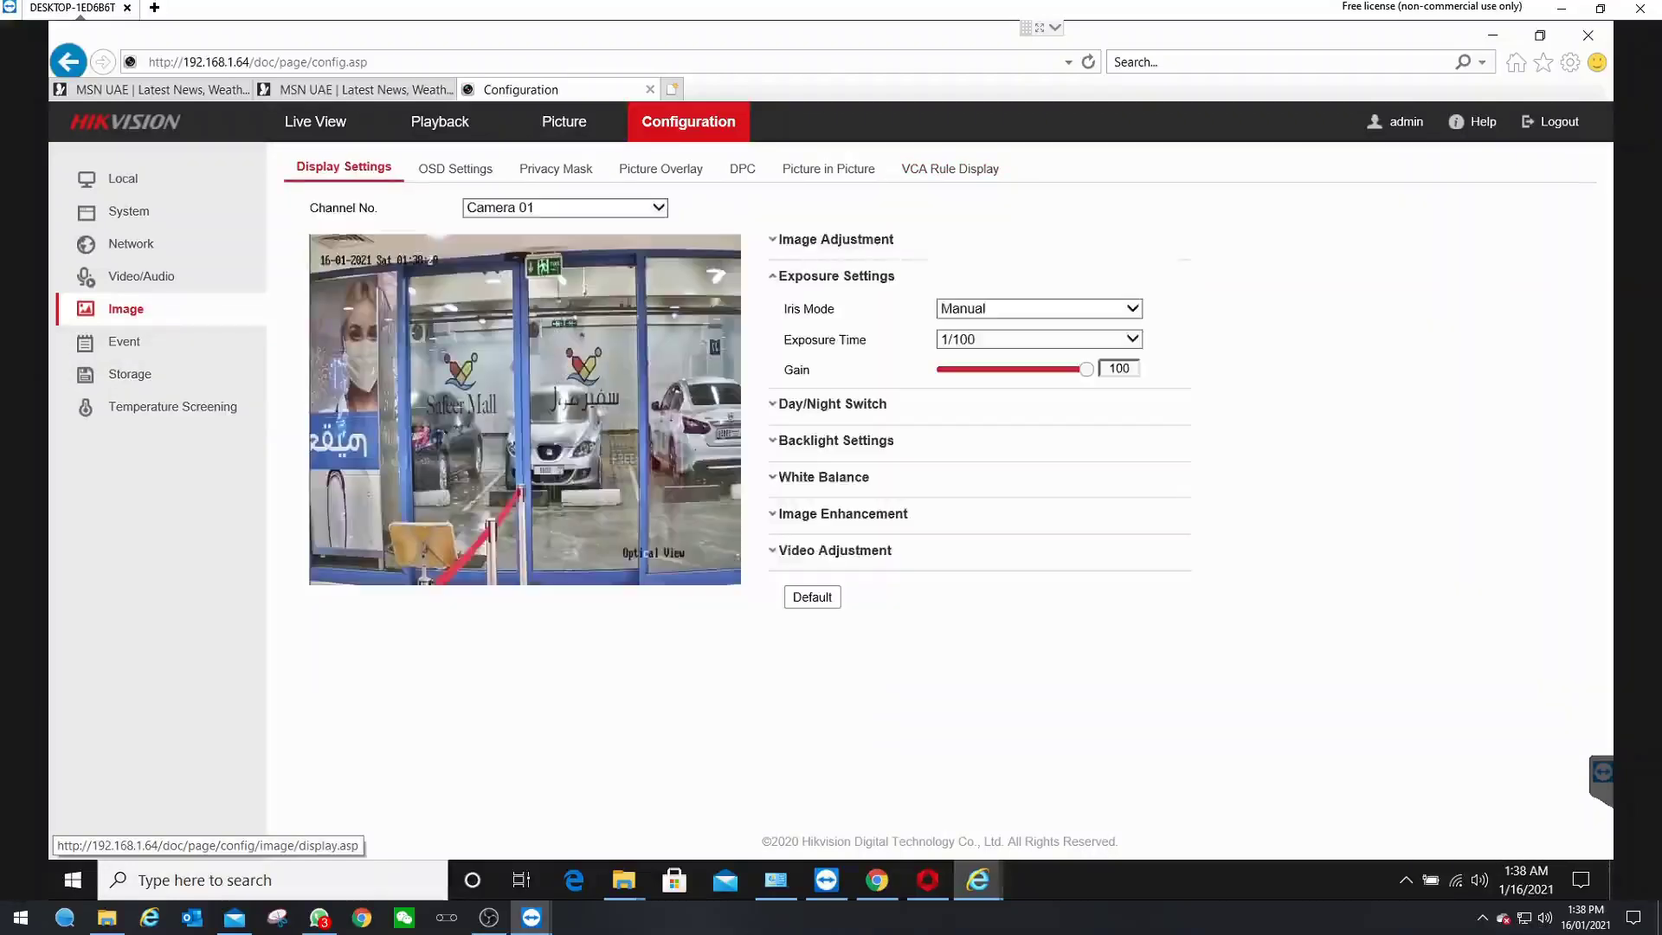
- Set thermal Camera 02's Image Enhancement palette to Fusion 1
left_click(849, 248)
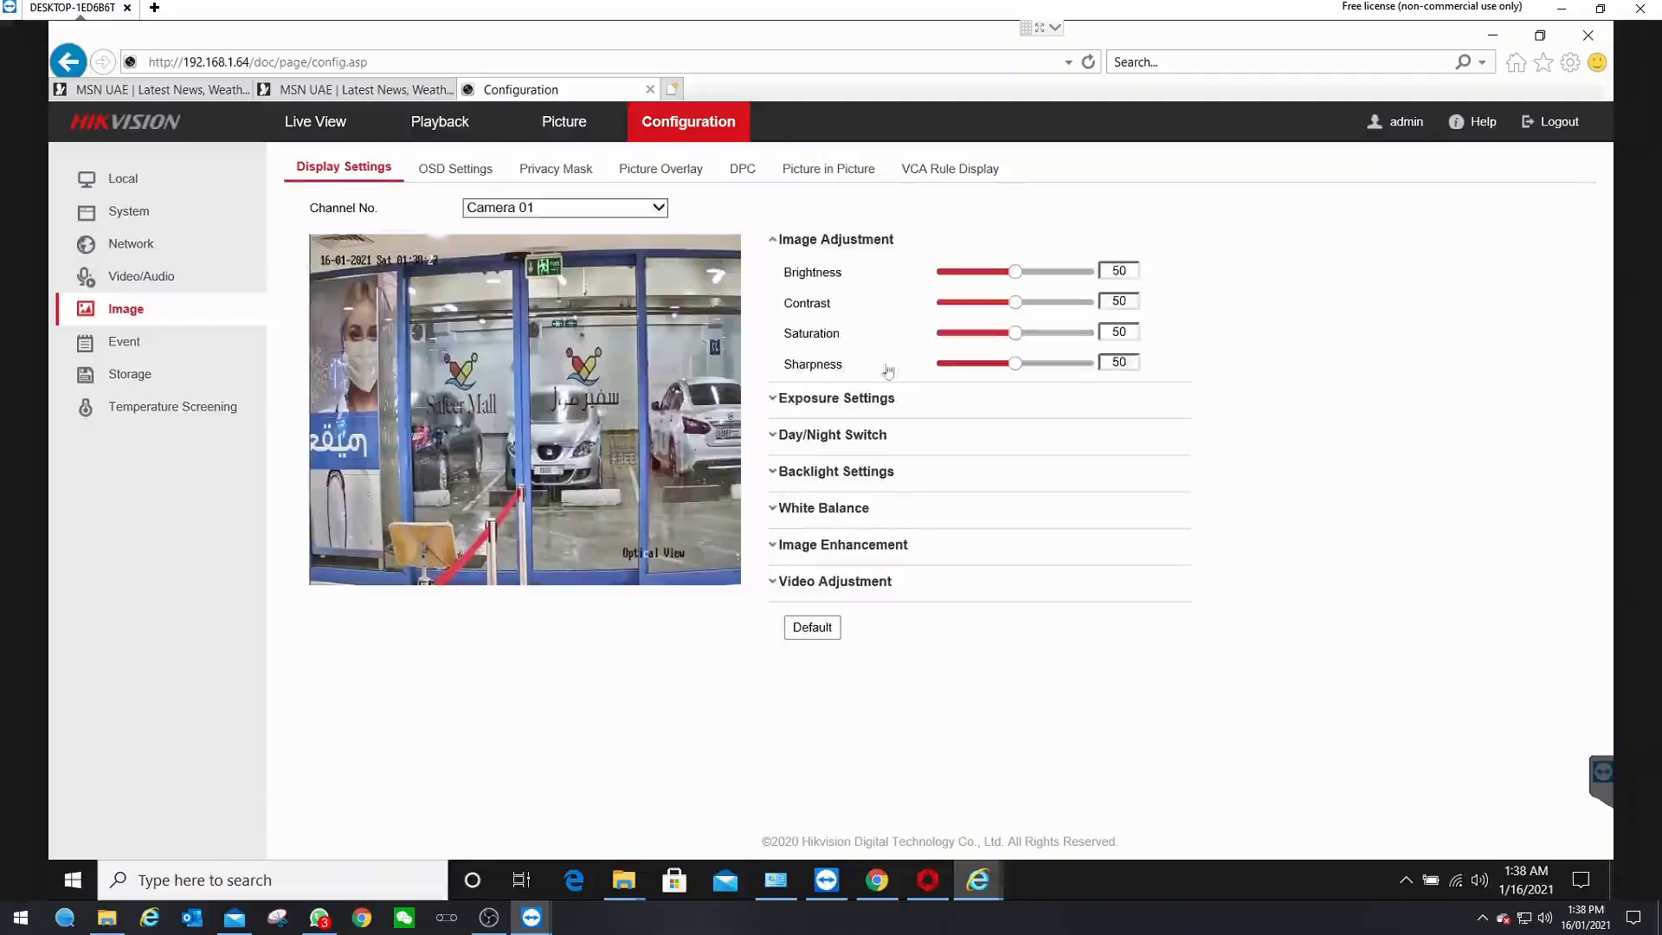
left_click(505, 210)
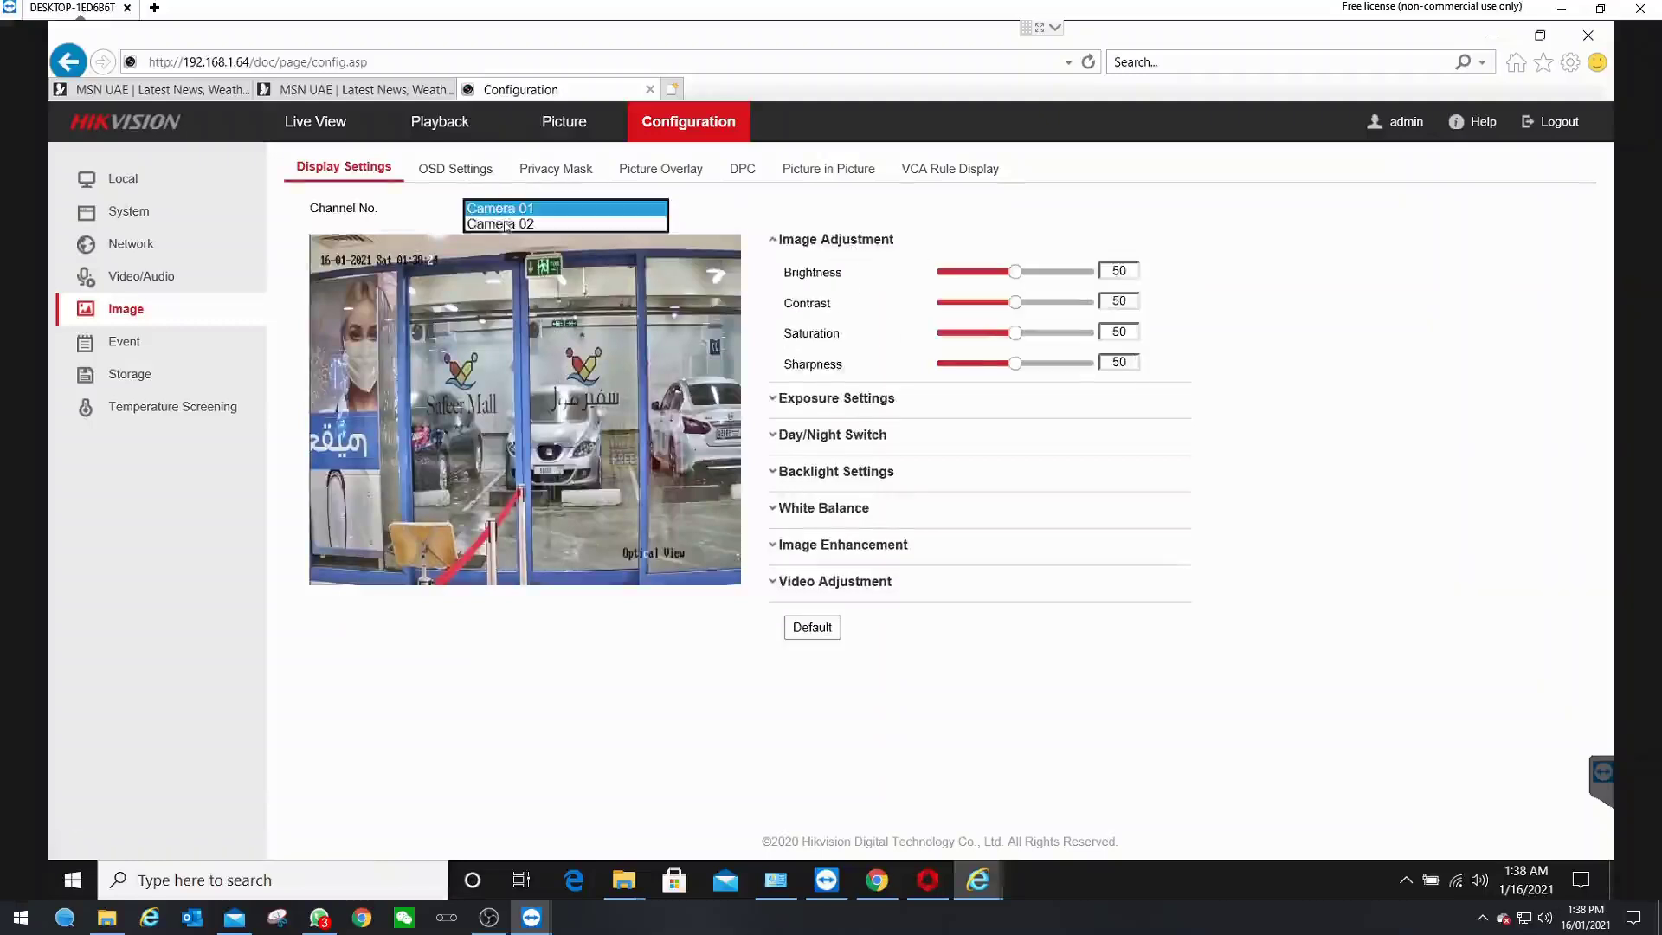
left_click(506, 227)
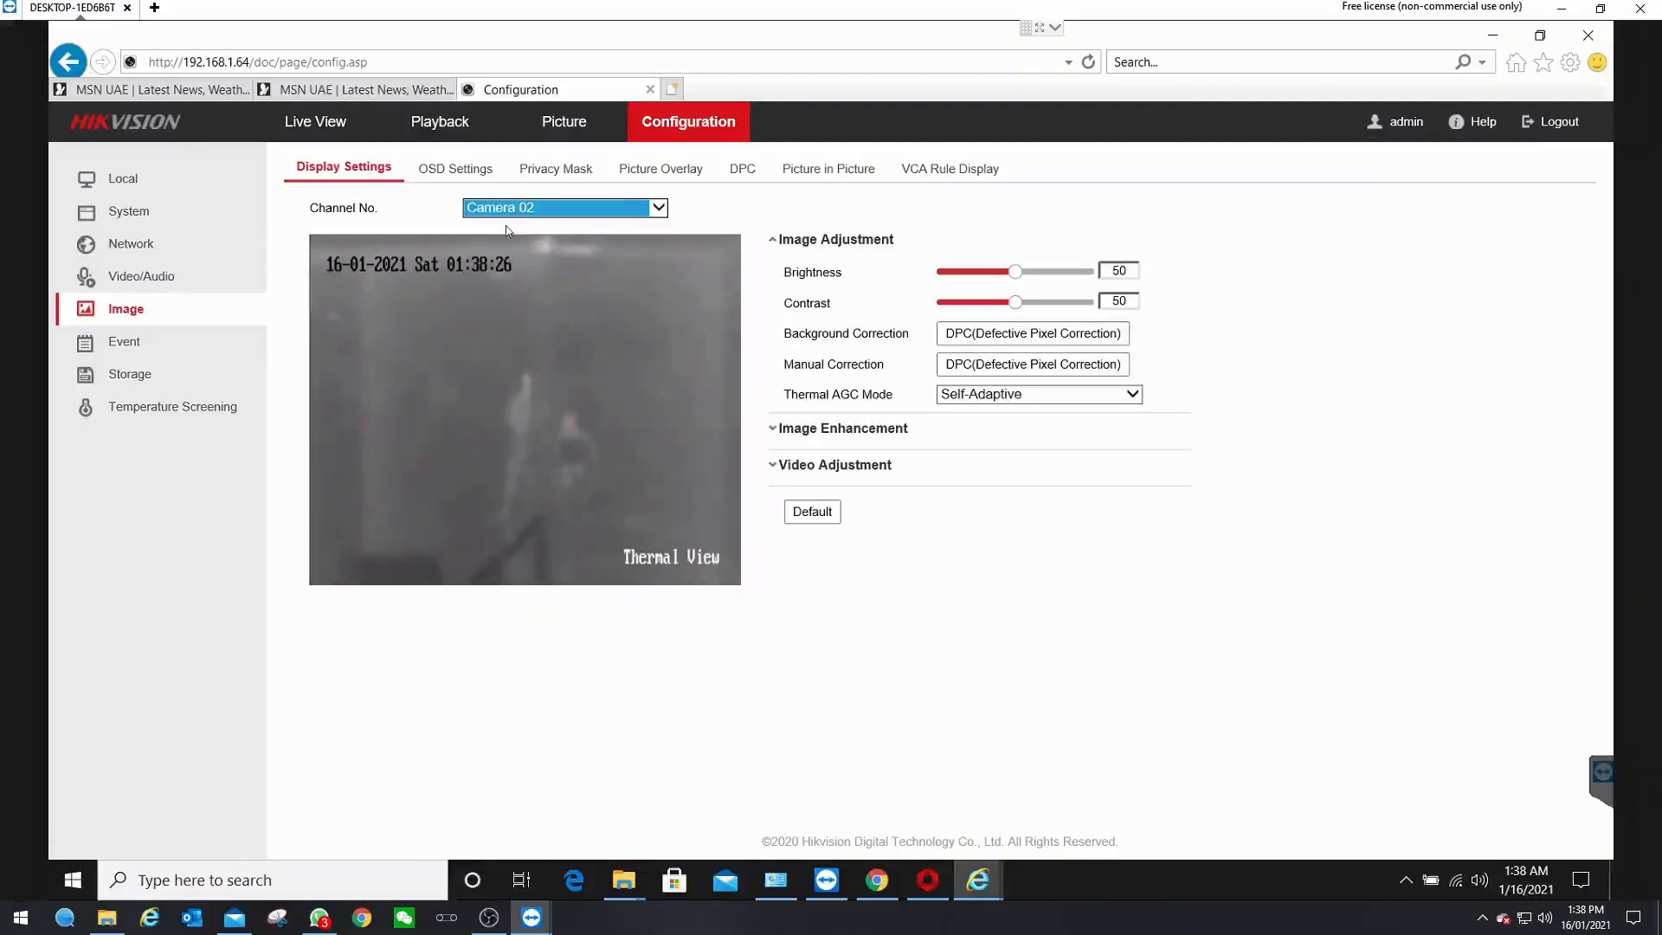
left_click(855, 435)
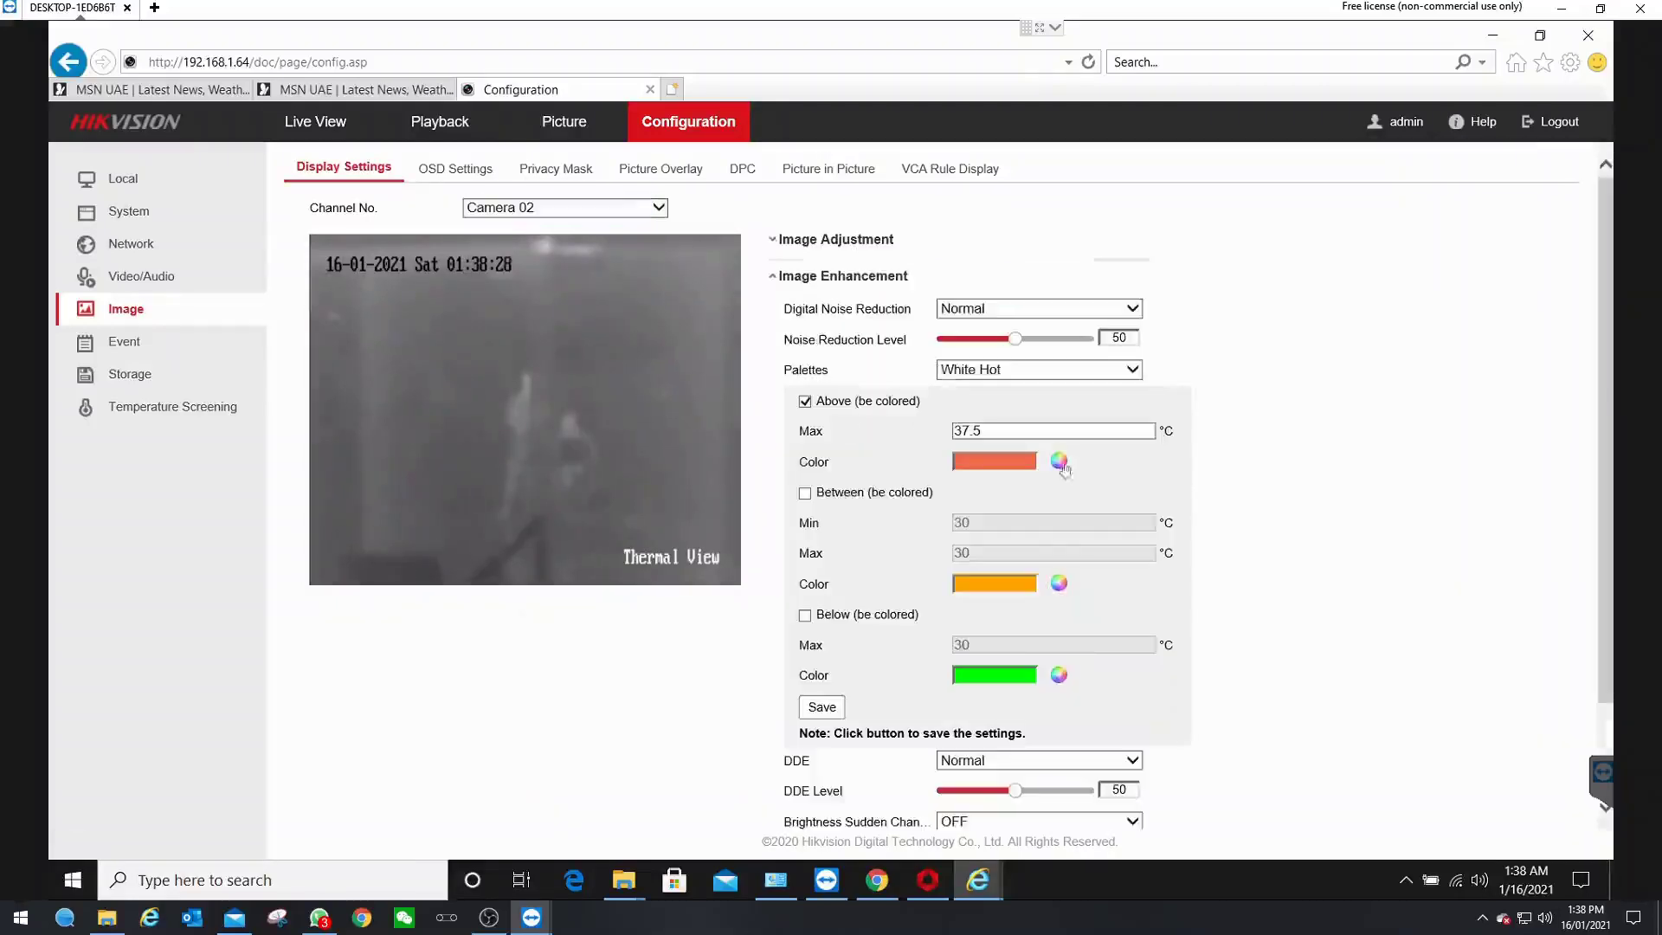
left_click(1032, 372)
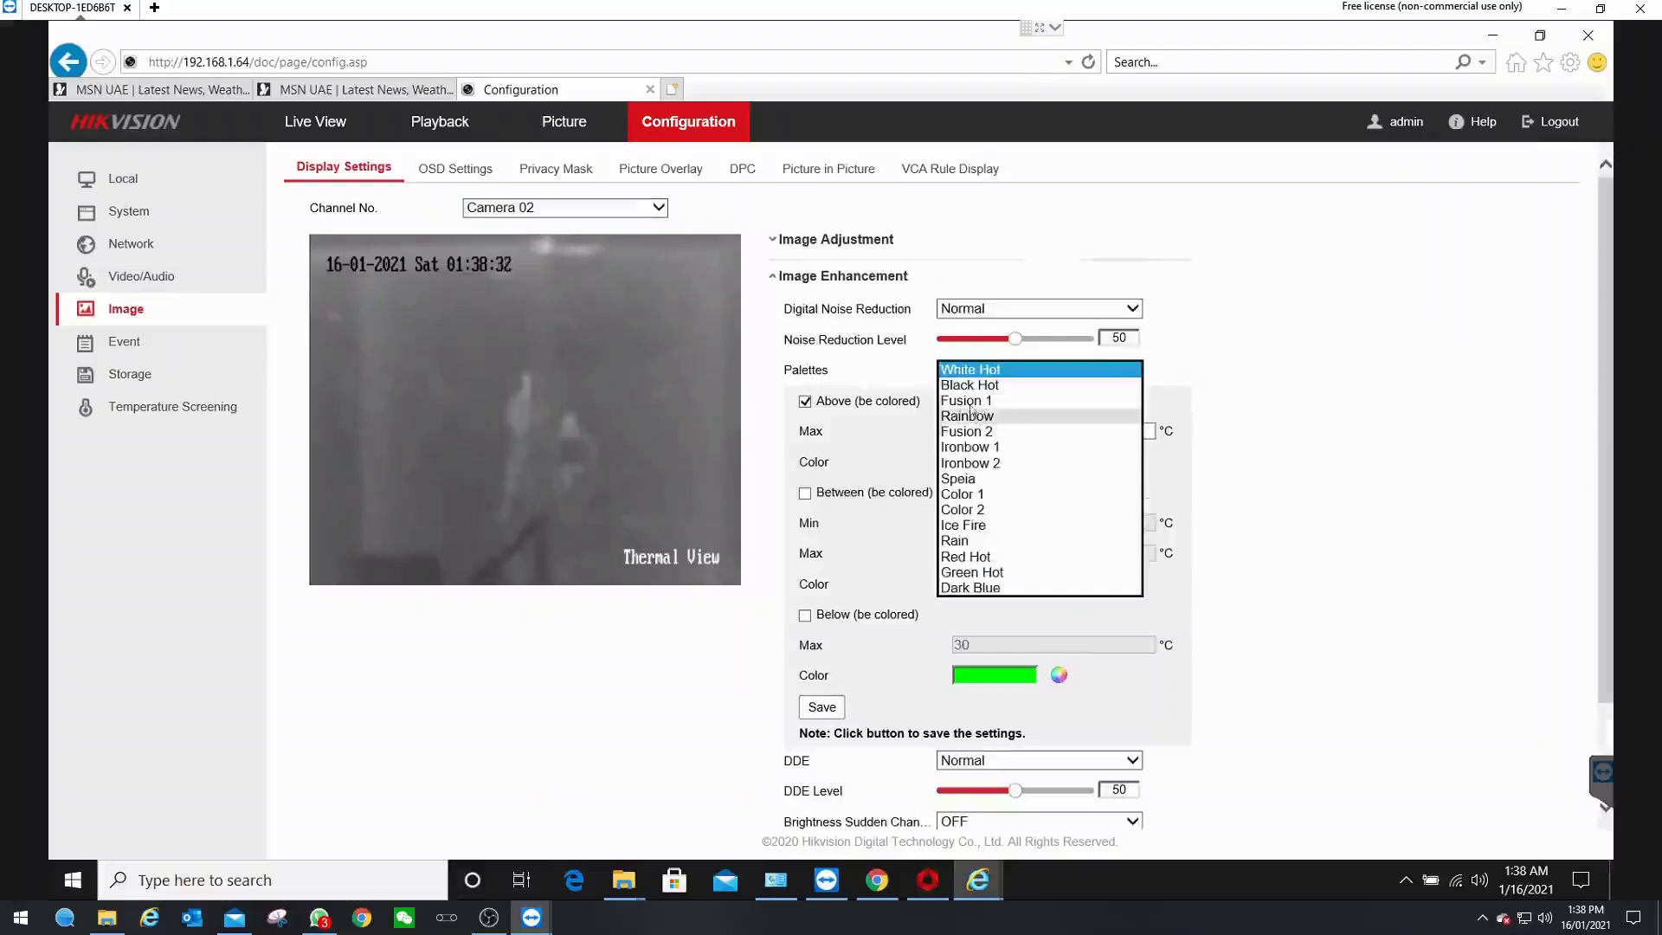
left_click(970, 401)
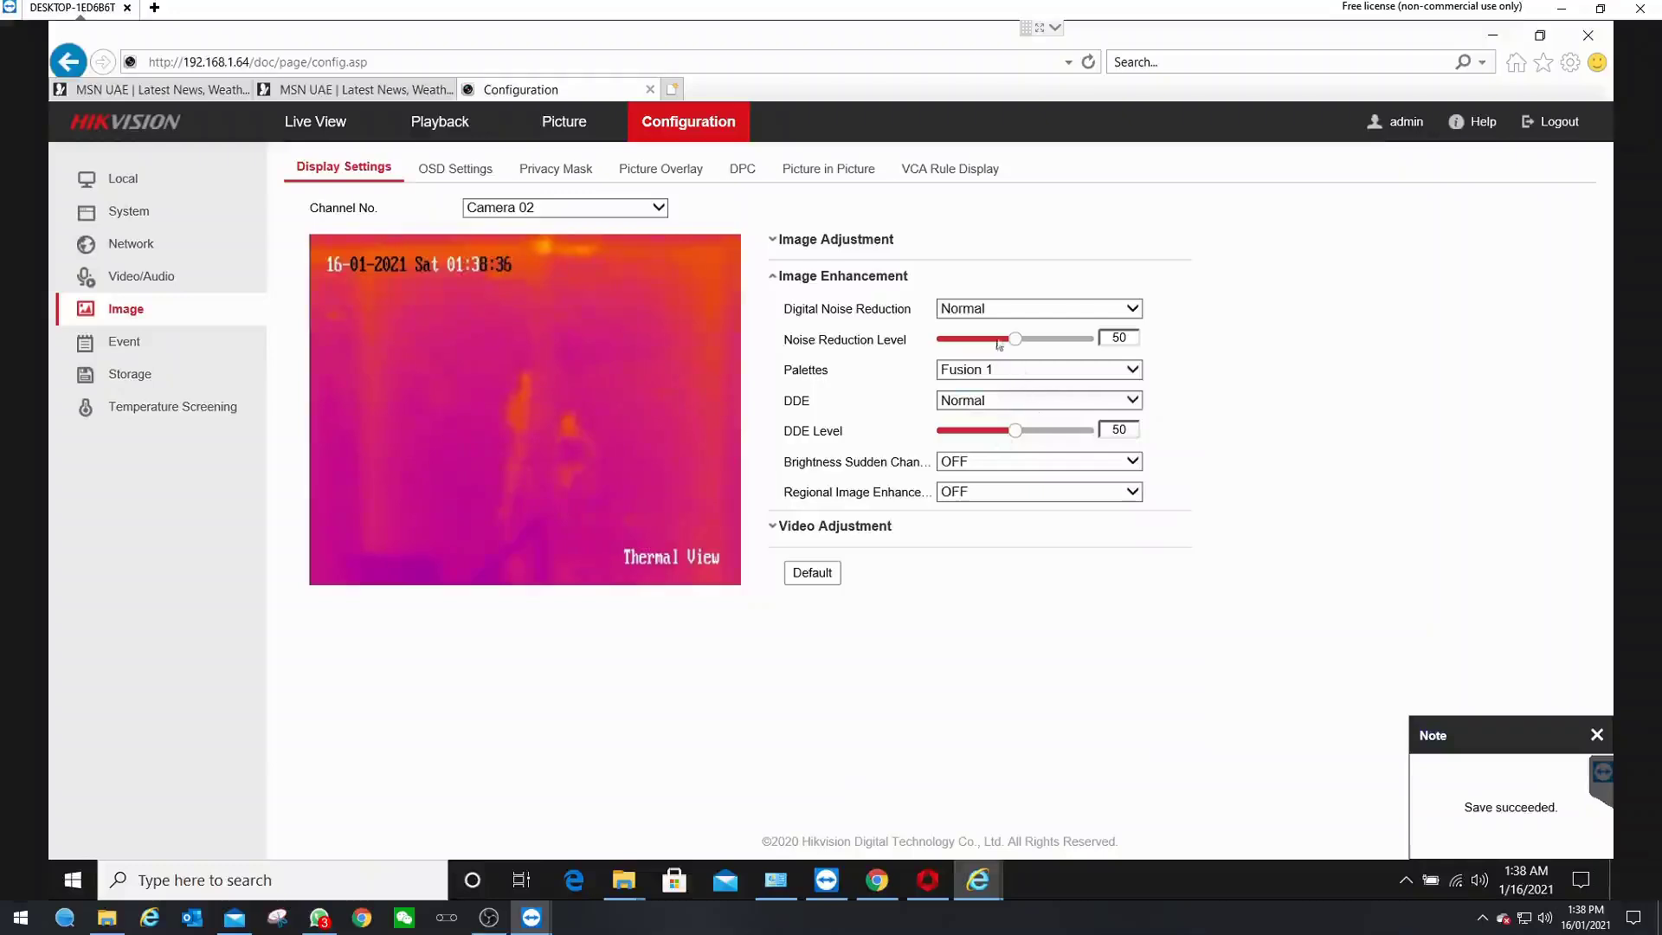
left_click(993, 375)
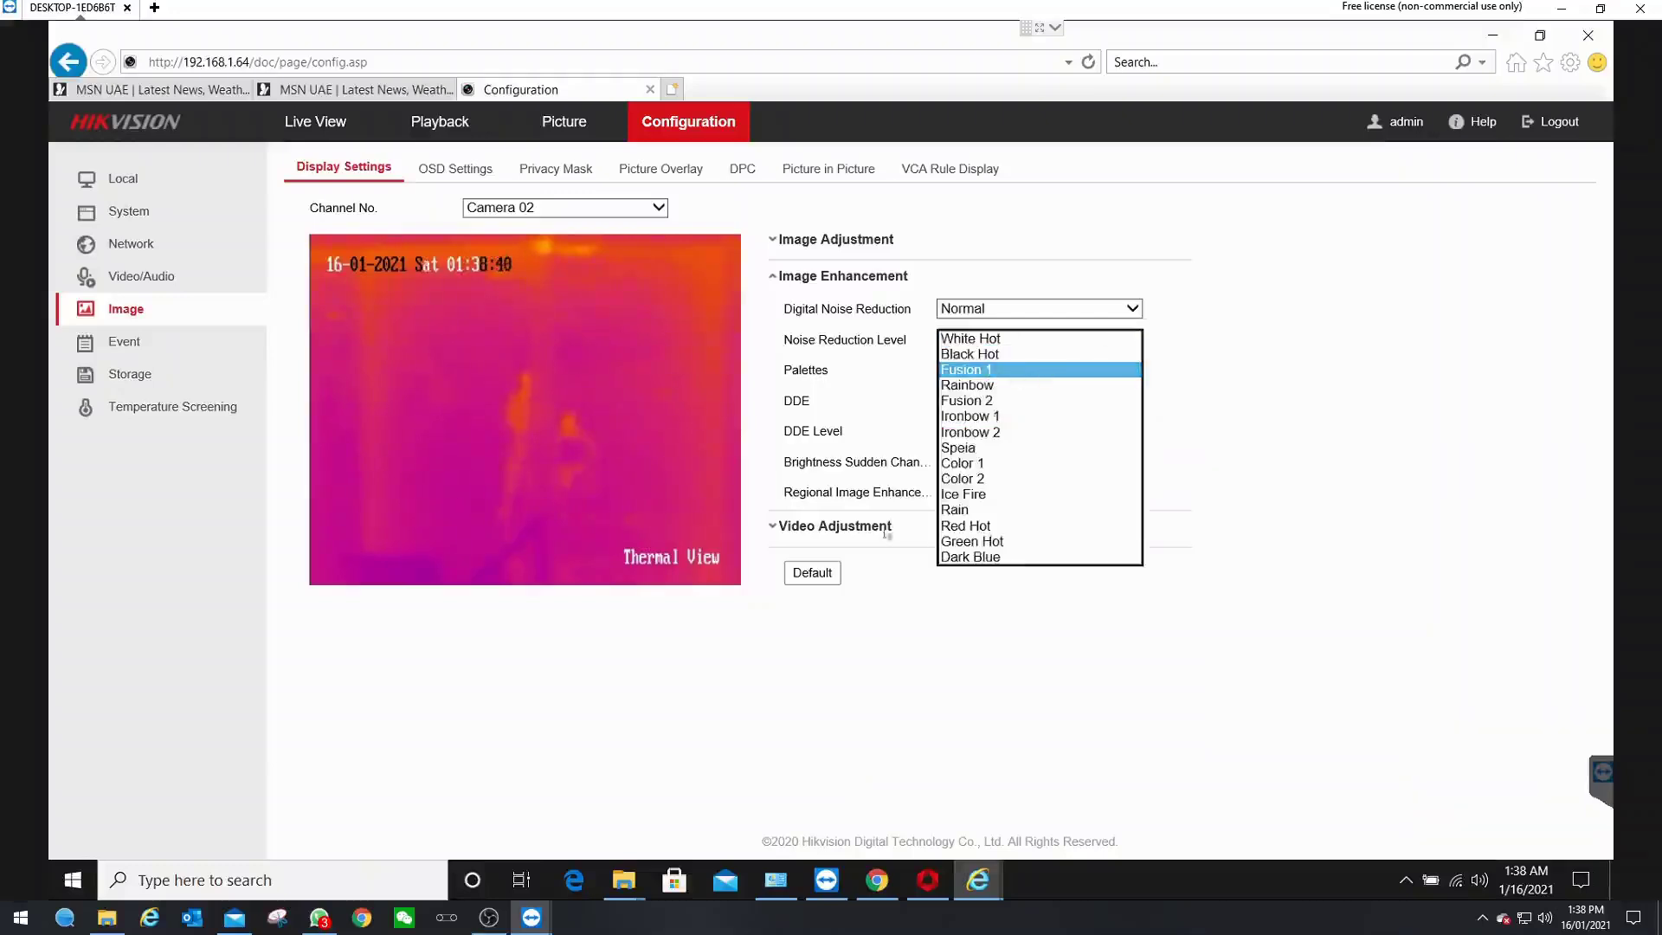
left_click(911, 641)
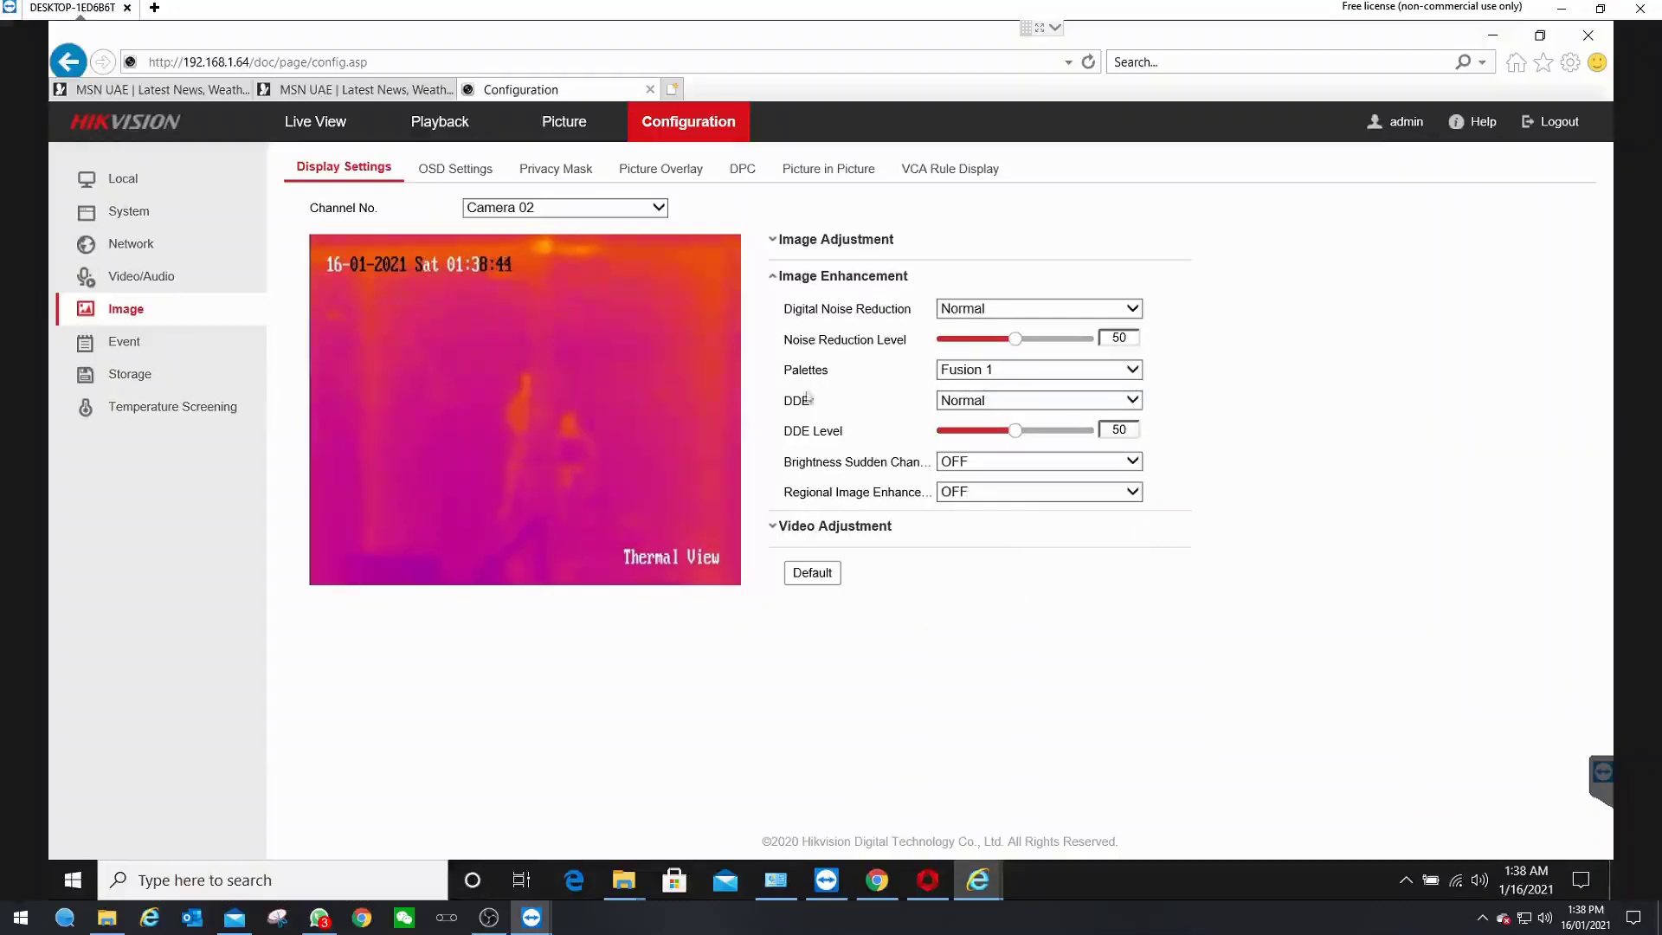
left_click(467, 167)
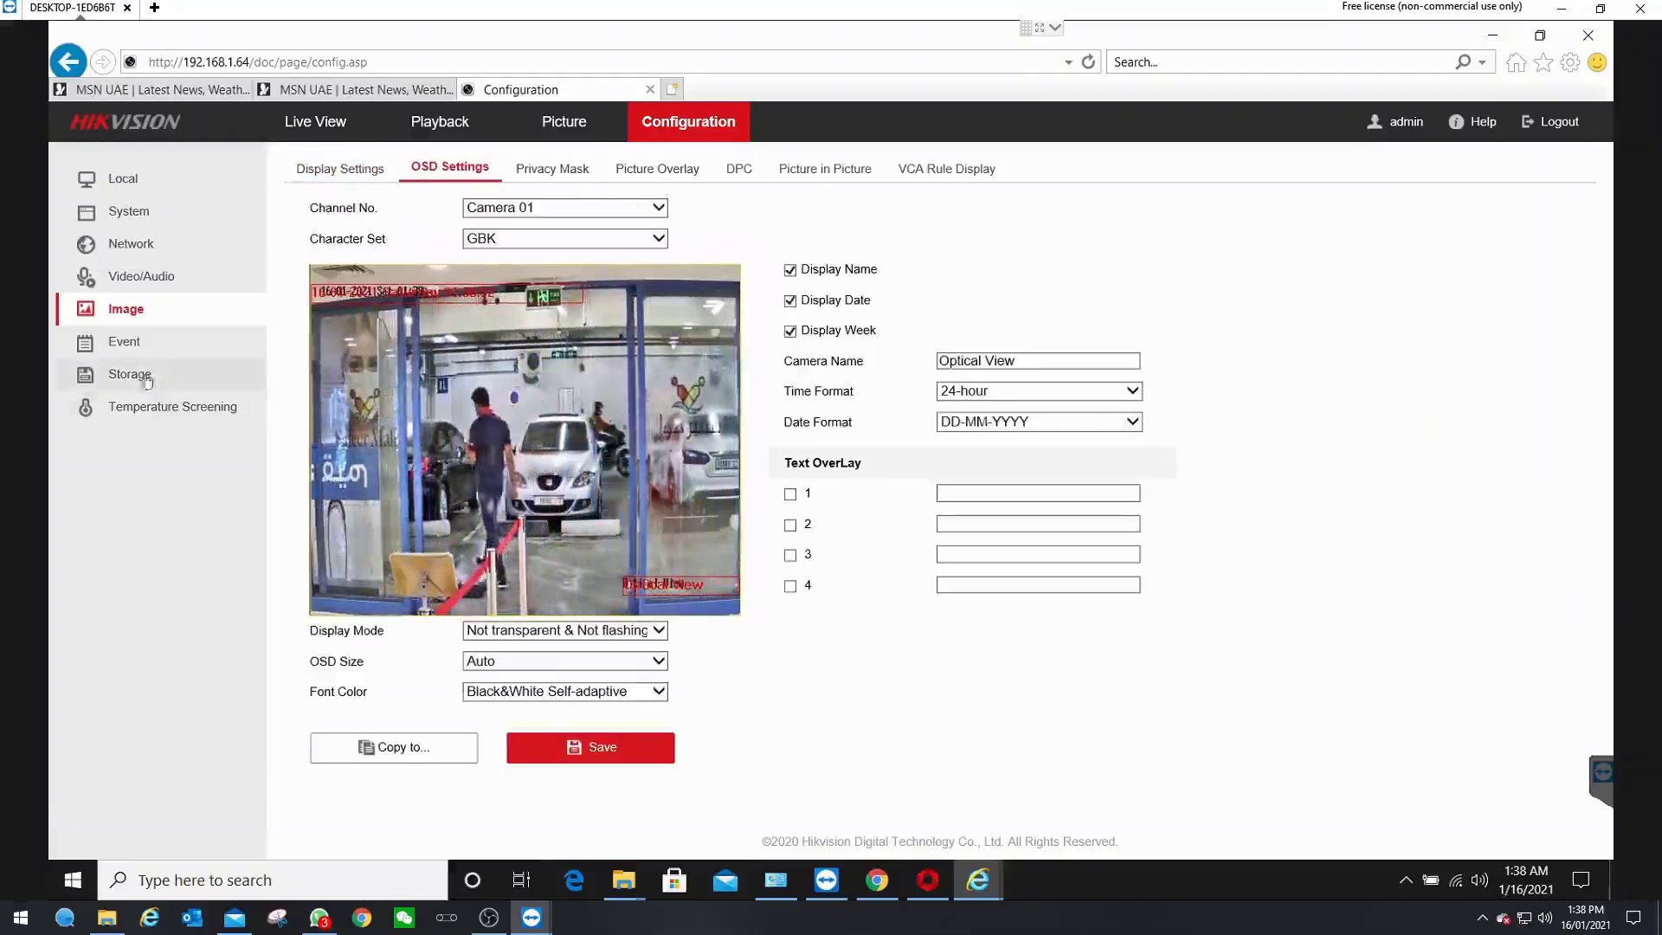
- Enable Add Original Data in Temperature Screening Basic Settings and save
left_click(149, 411)
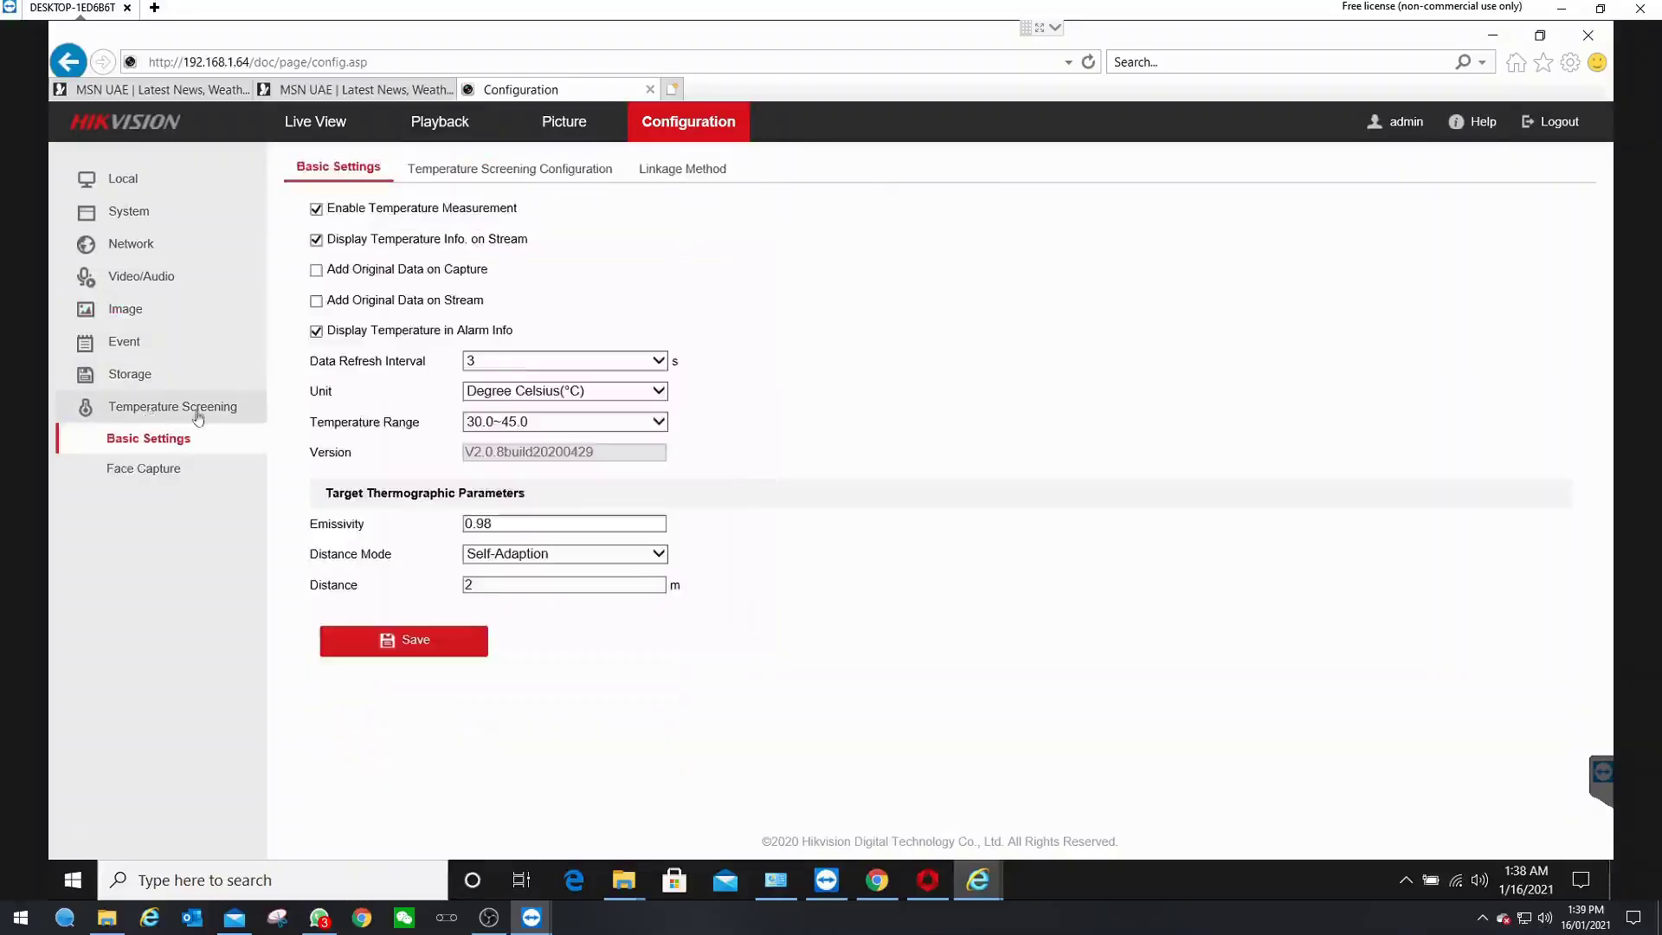
left_click(317, 270)
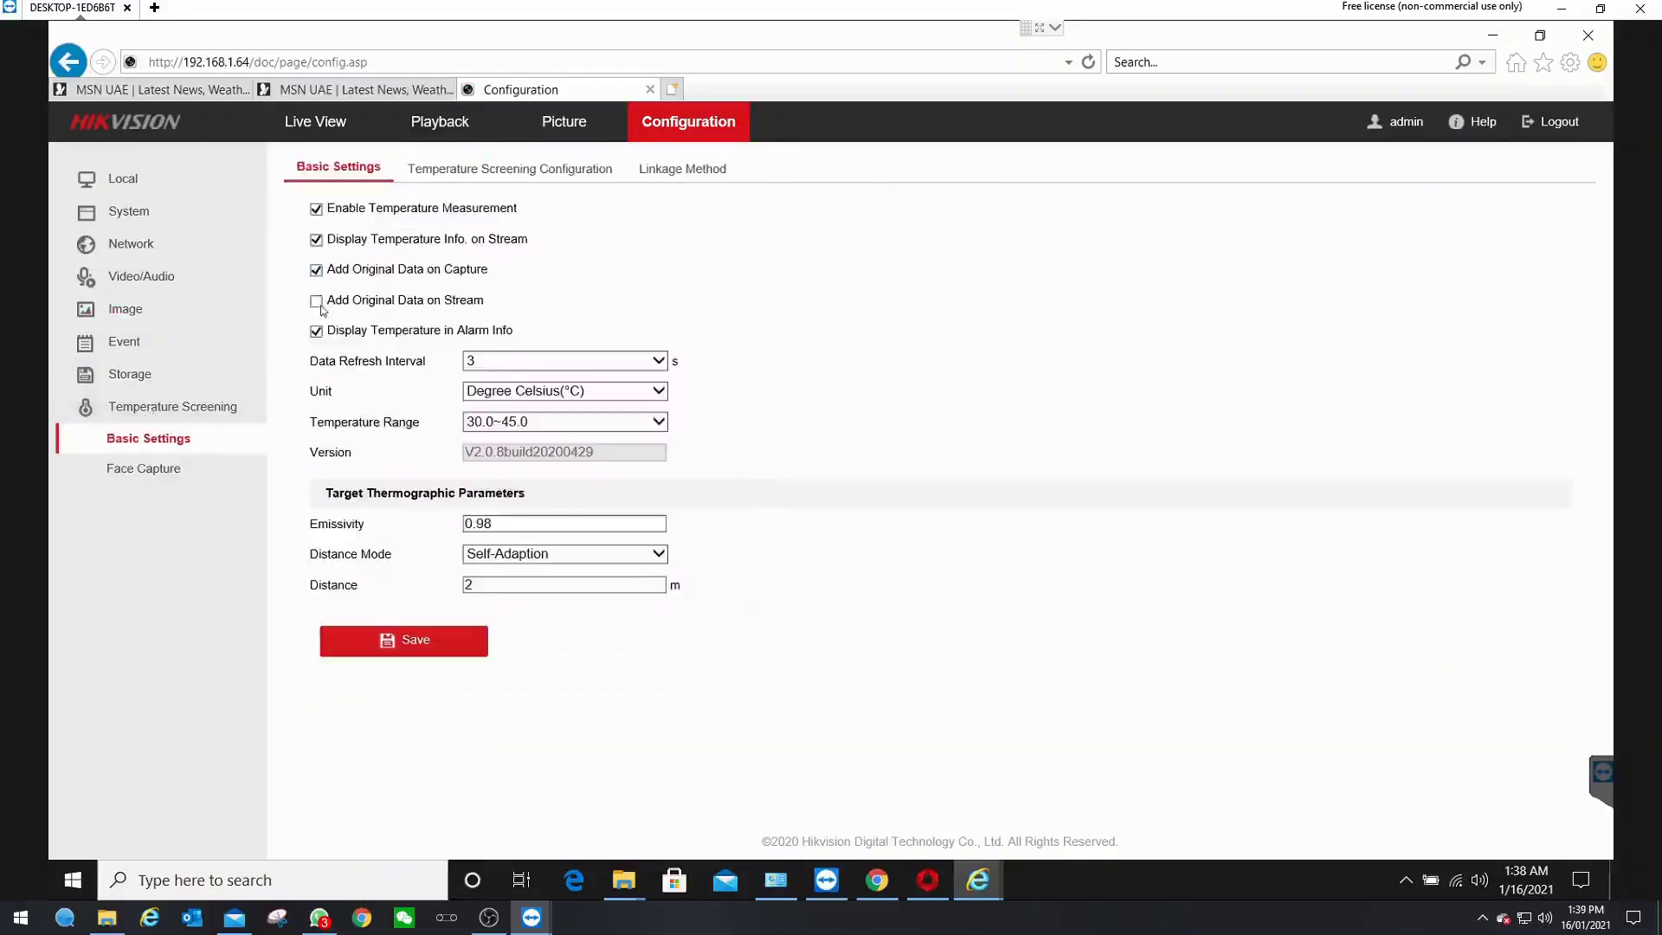
left_click(420, 643)
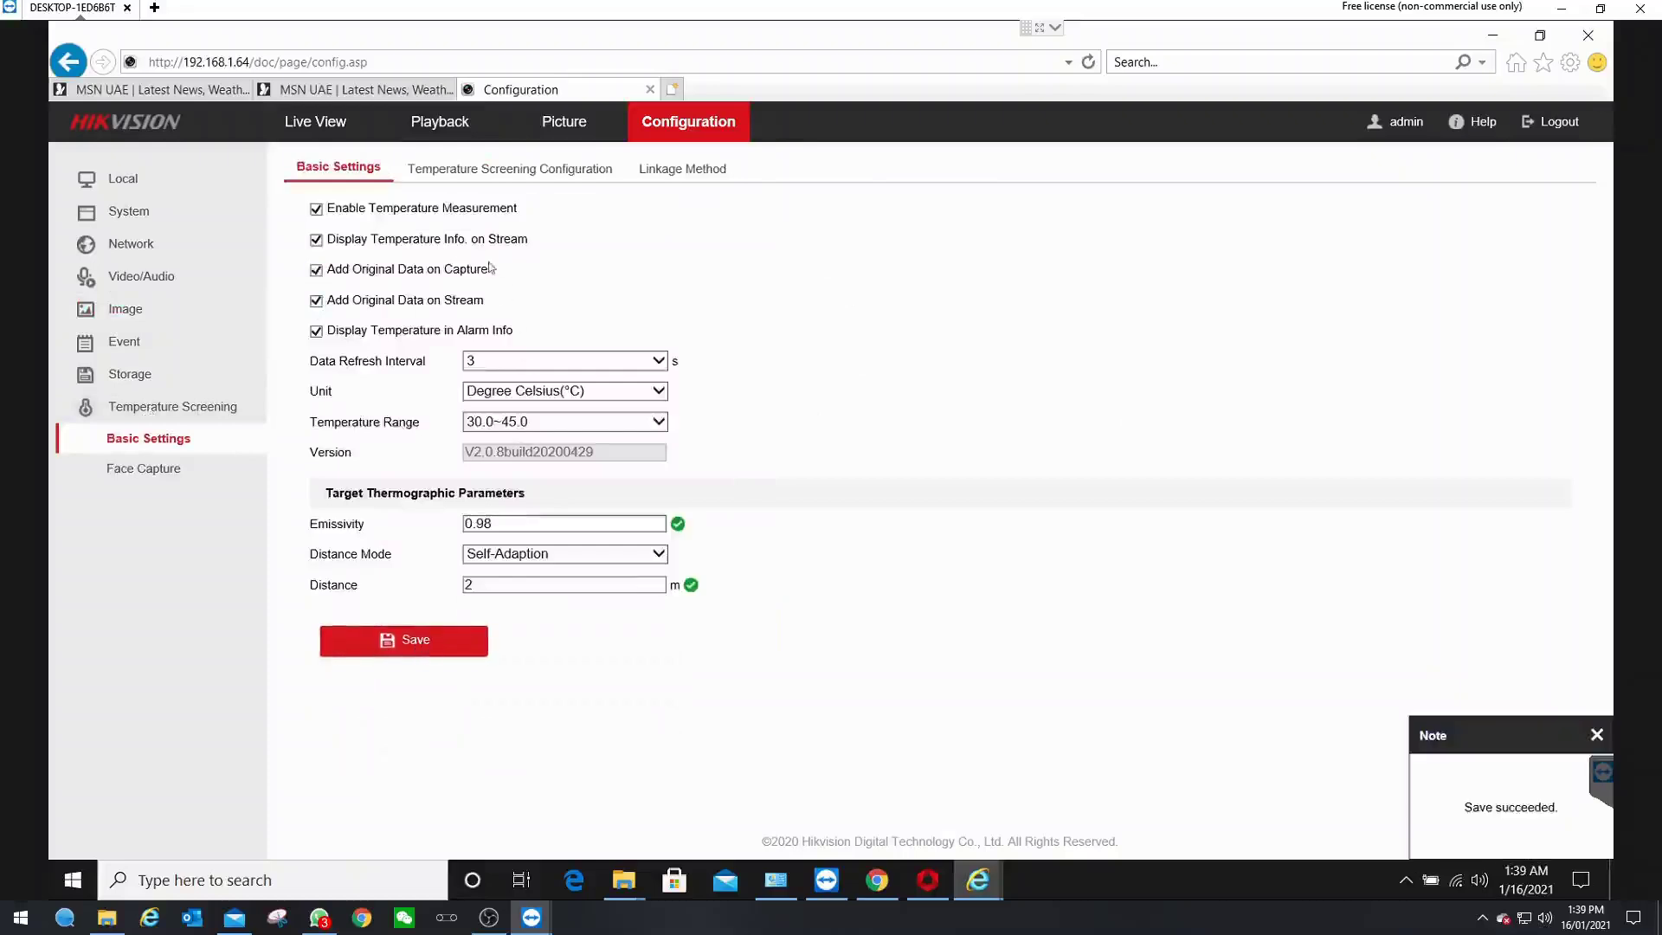
- Enable Upload Captured Face Image and save the configuration for both camera channels
left_click(473, 173)
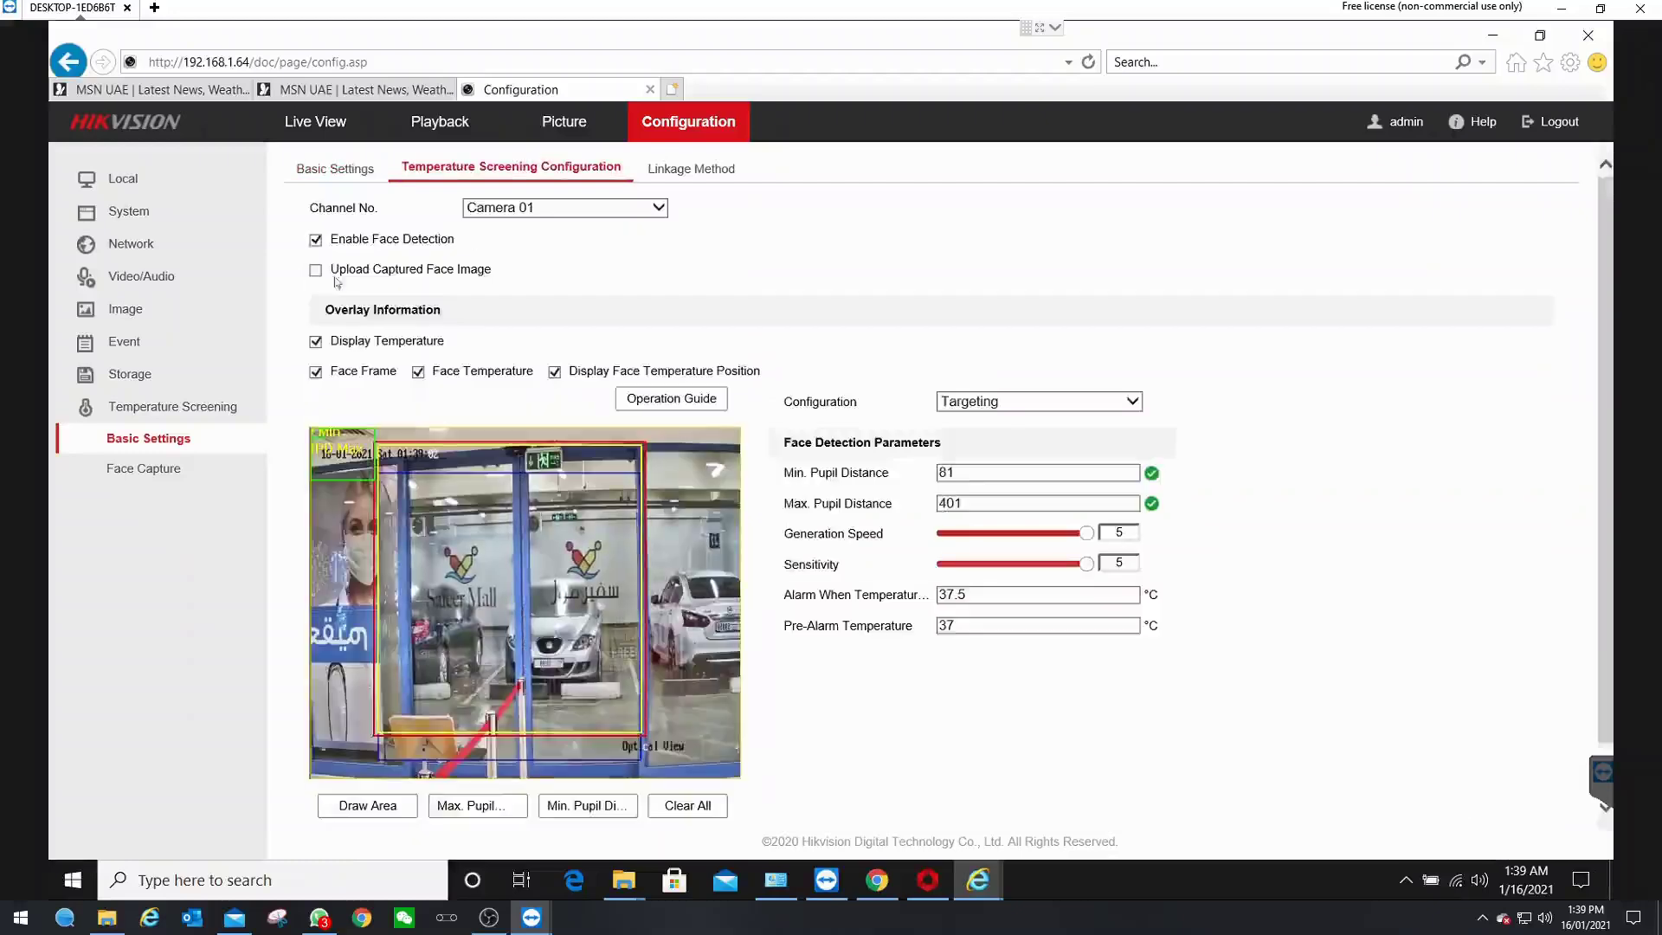
left_click(317, 272)
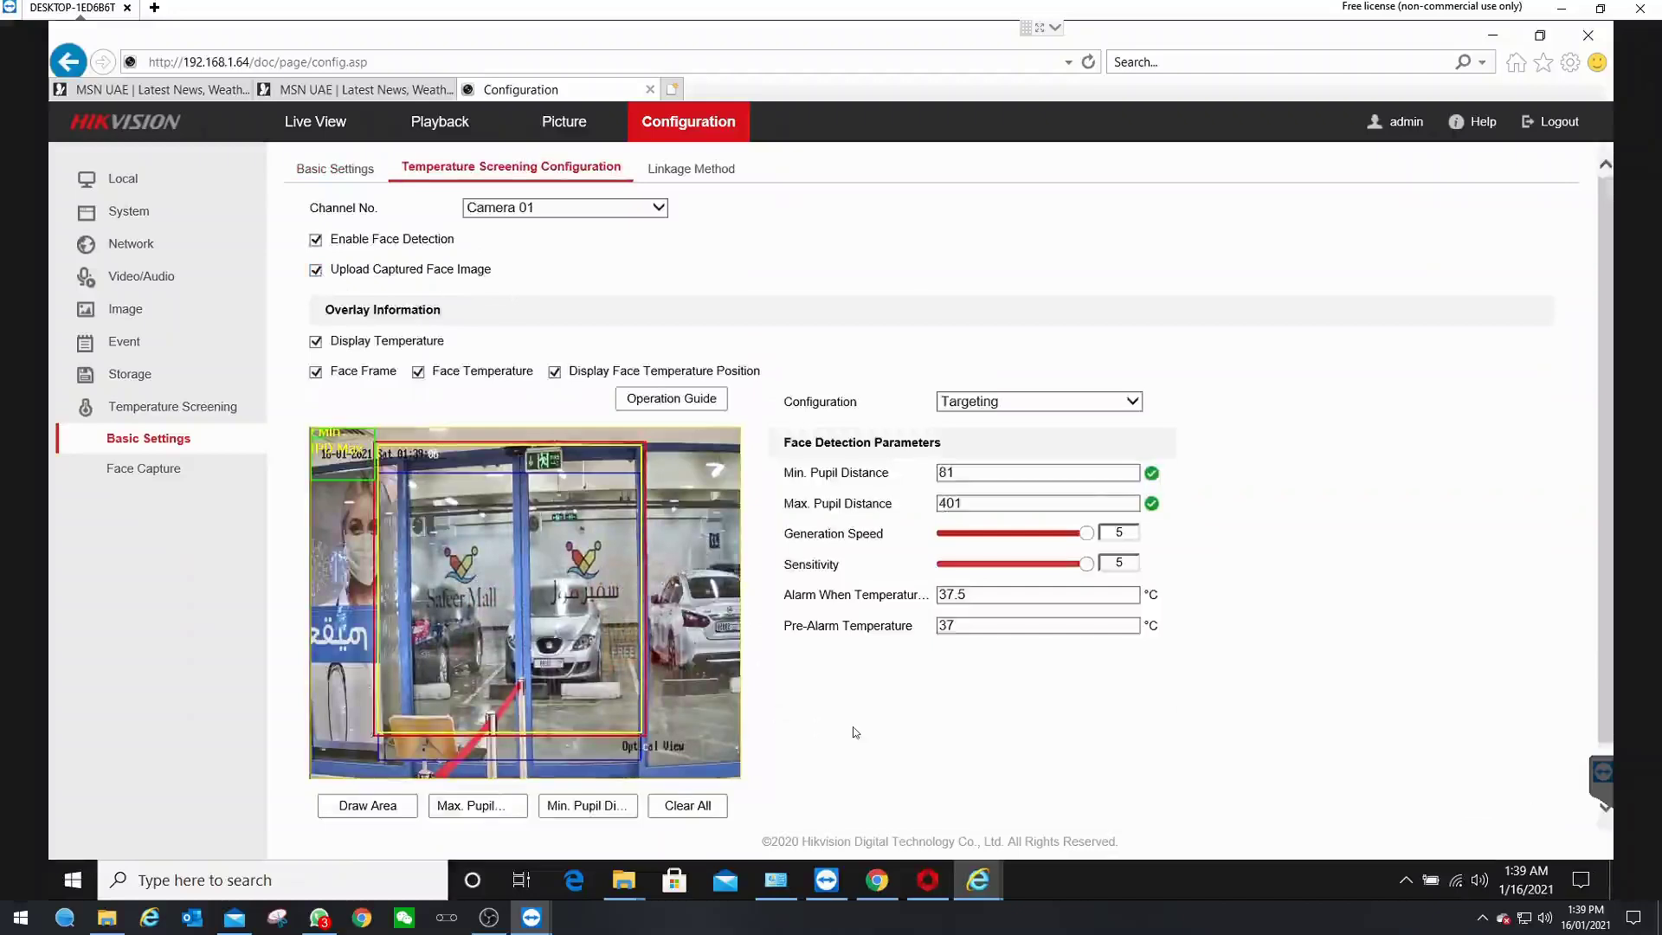
scroll(506, 794, "down", 1)
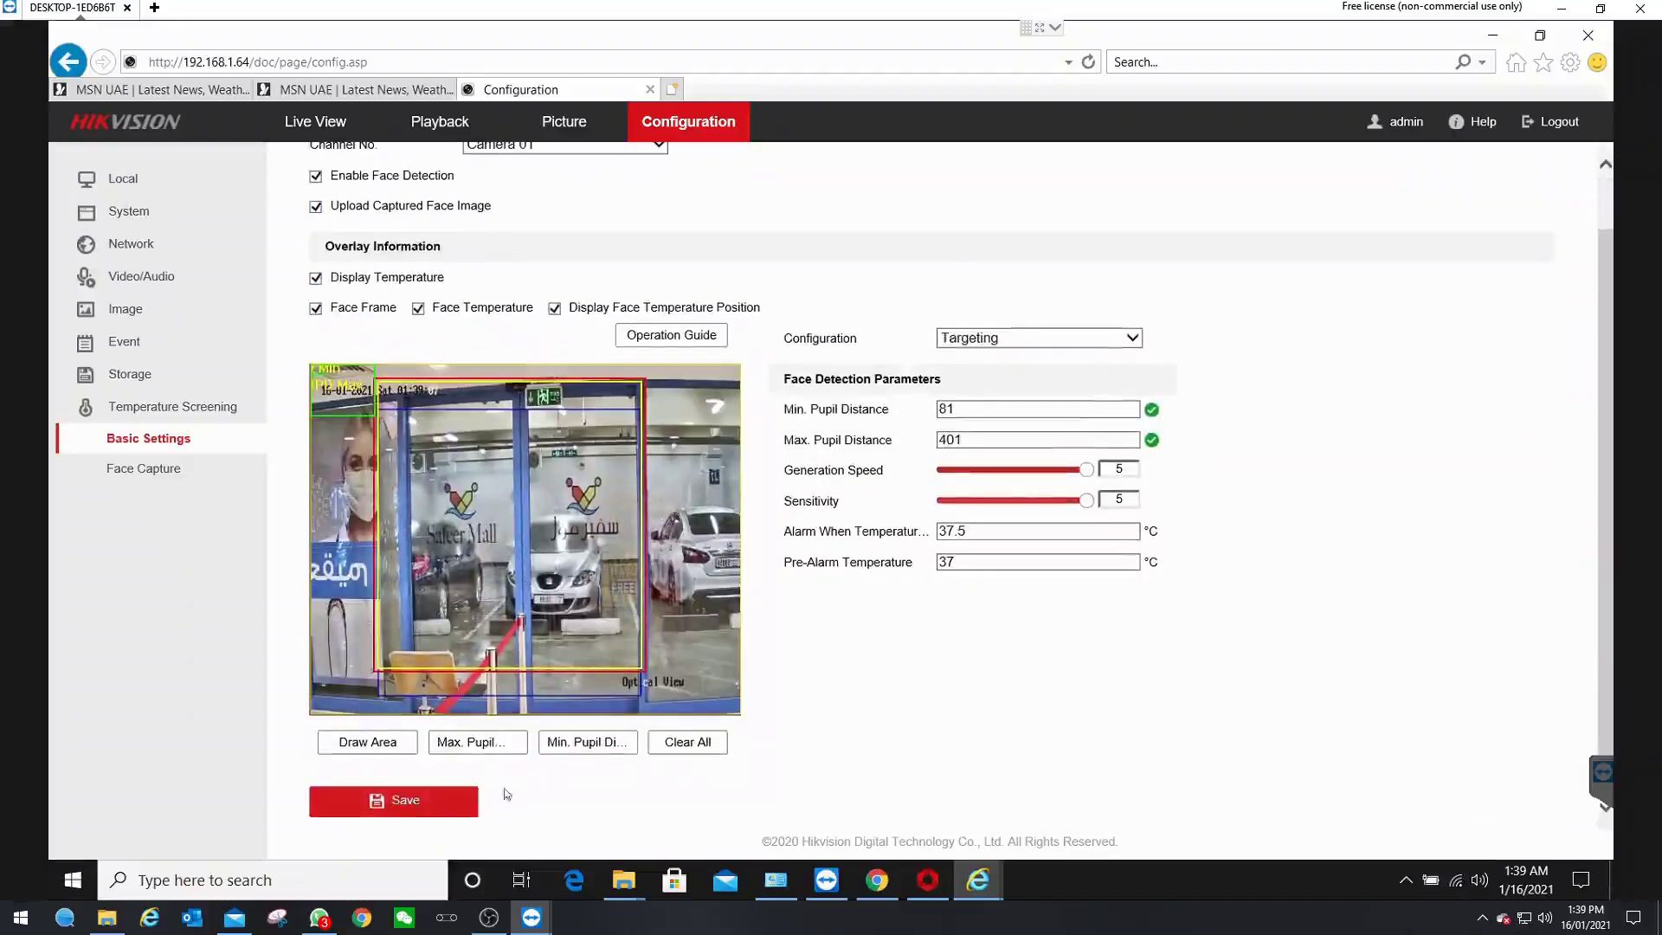
left_click(417, 802)
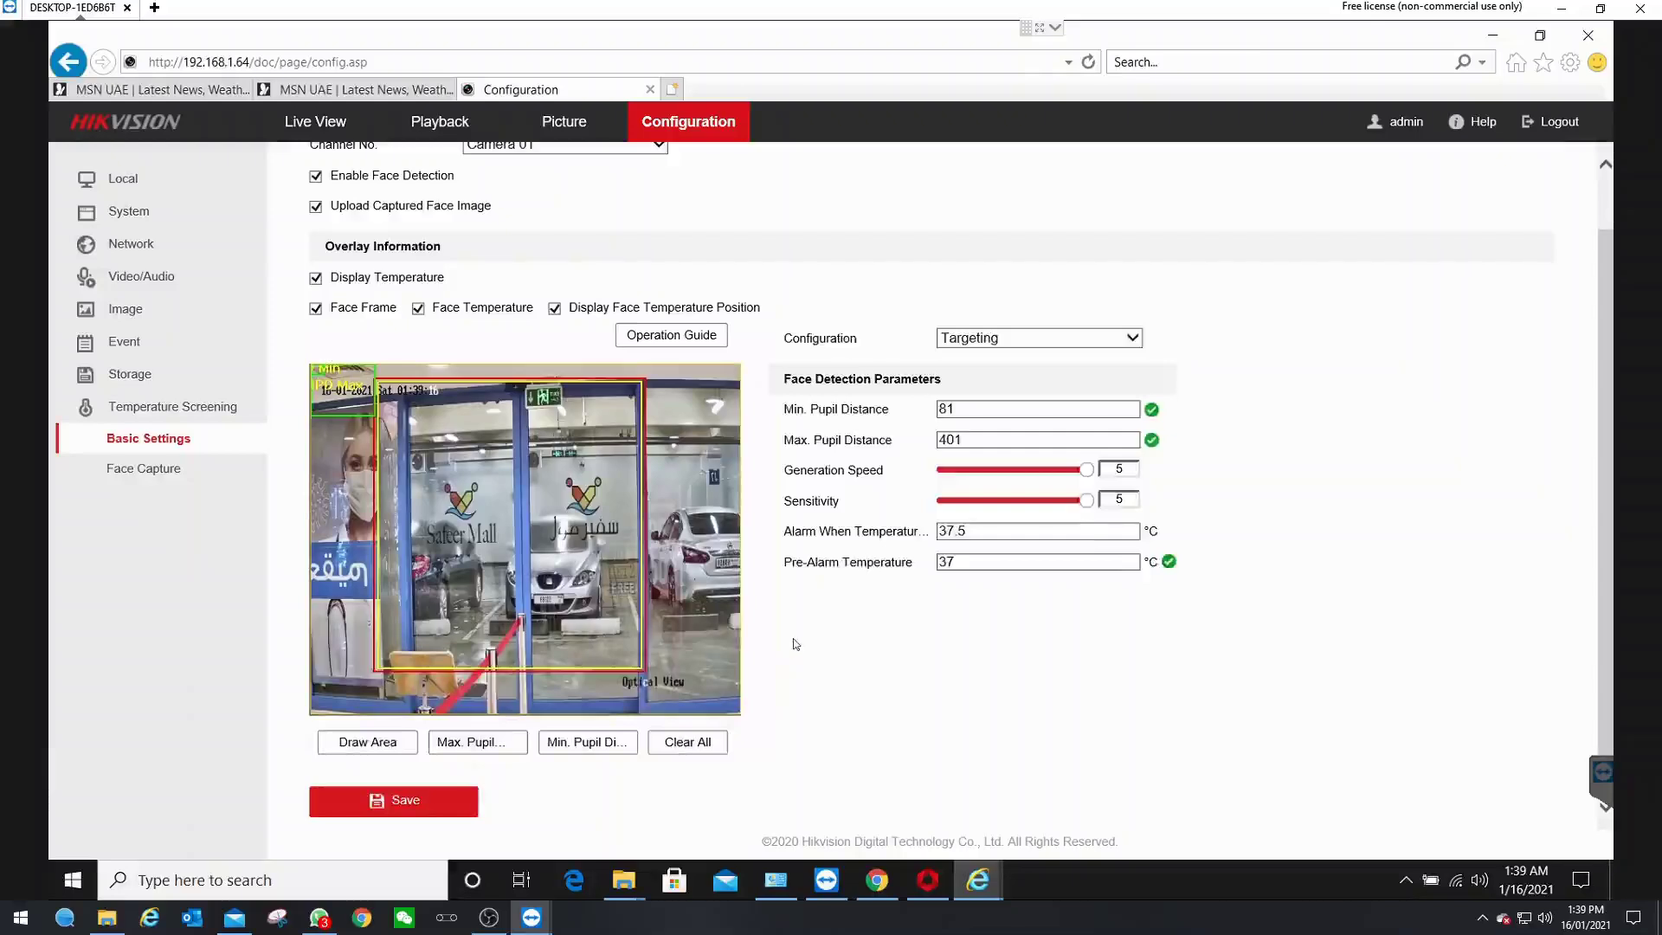
scroll(793, 638, "up", 1)
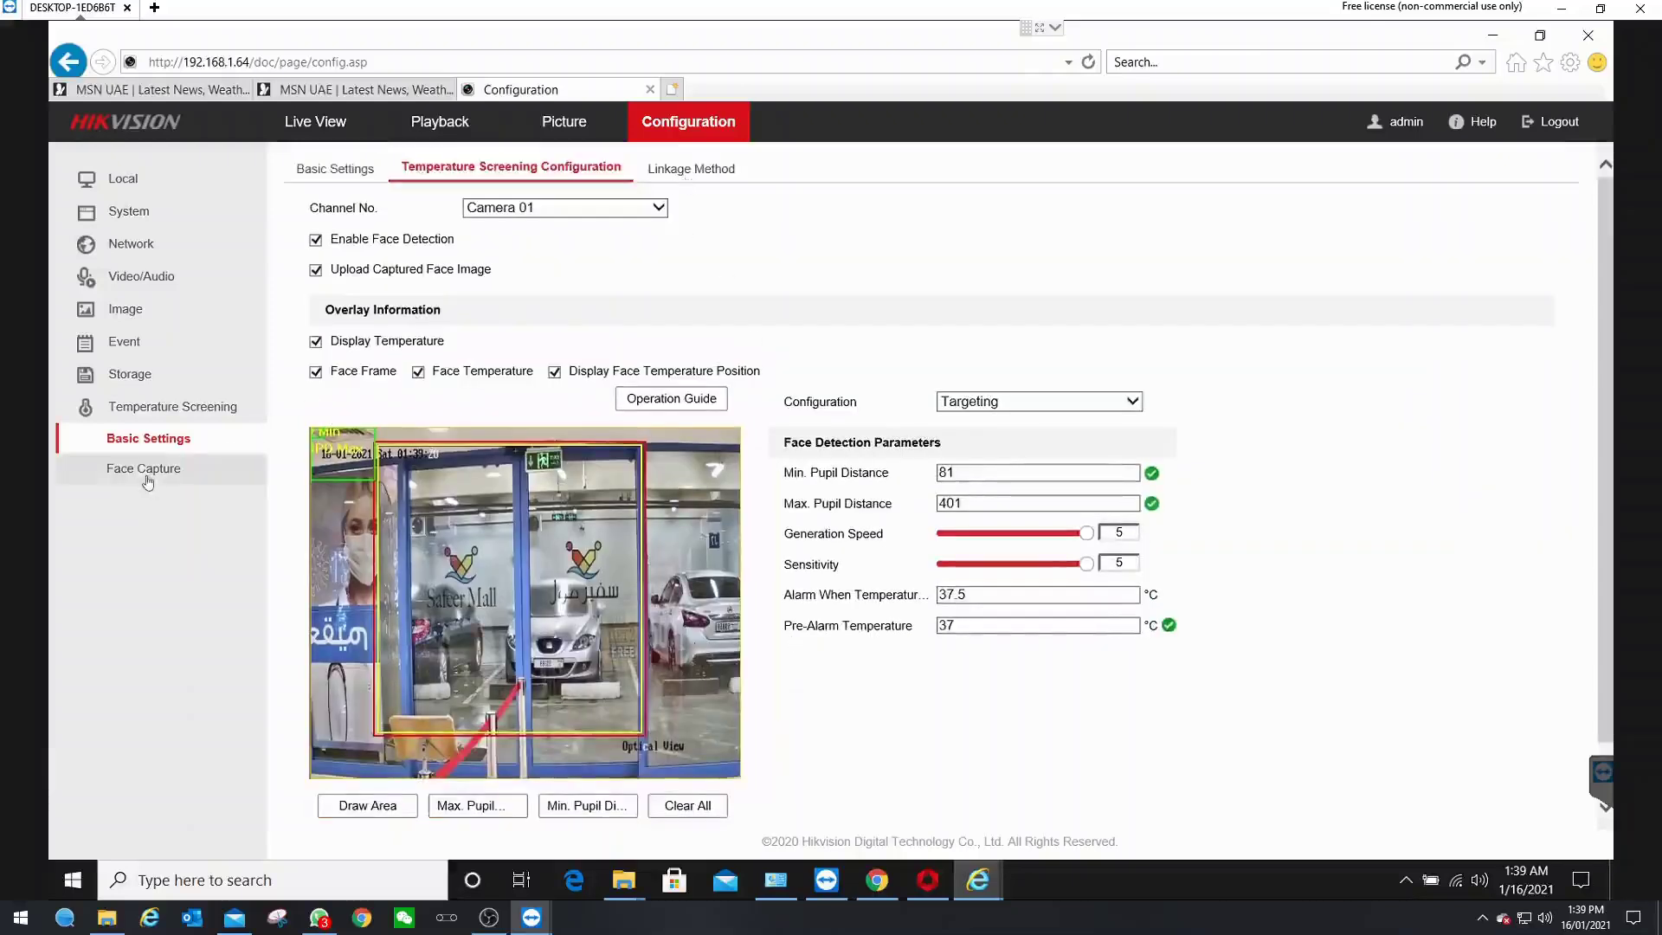
left_click(541, 212)
left_click(521, 225)
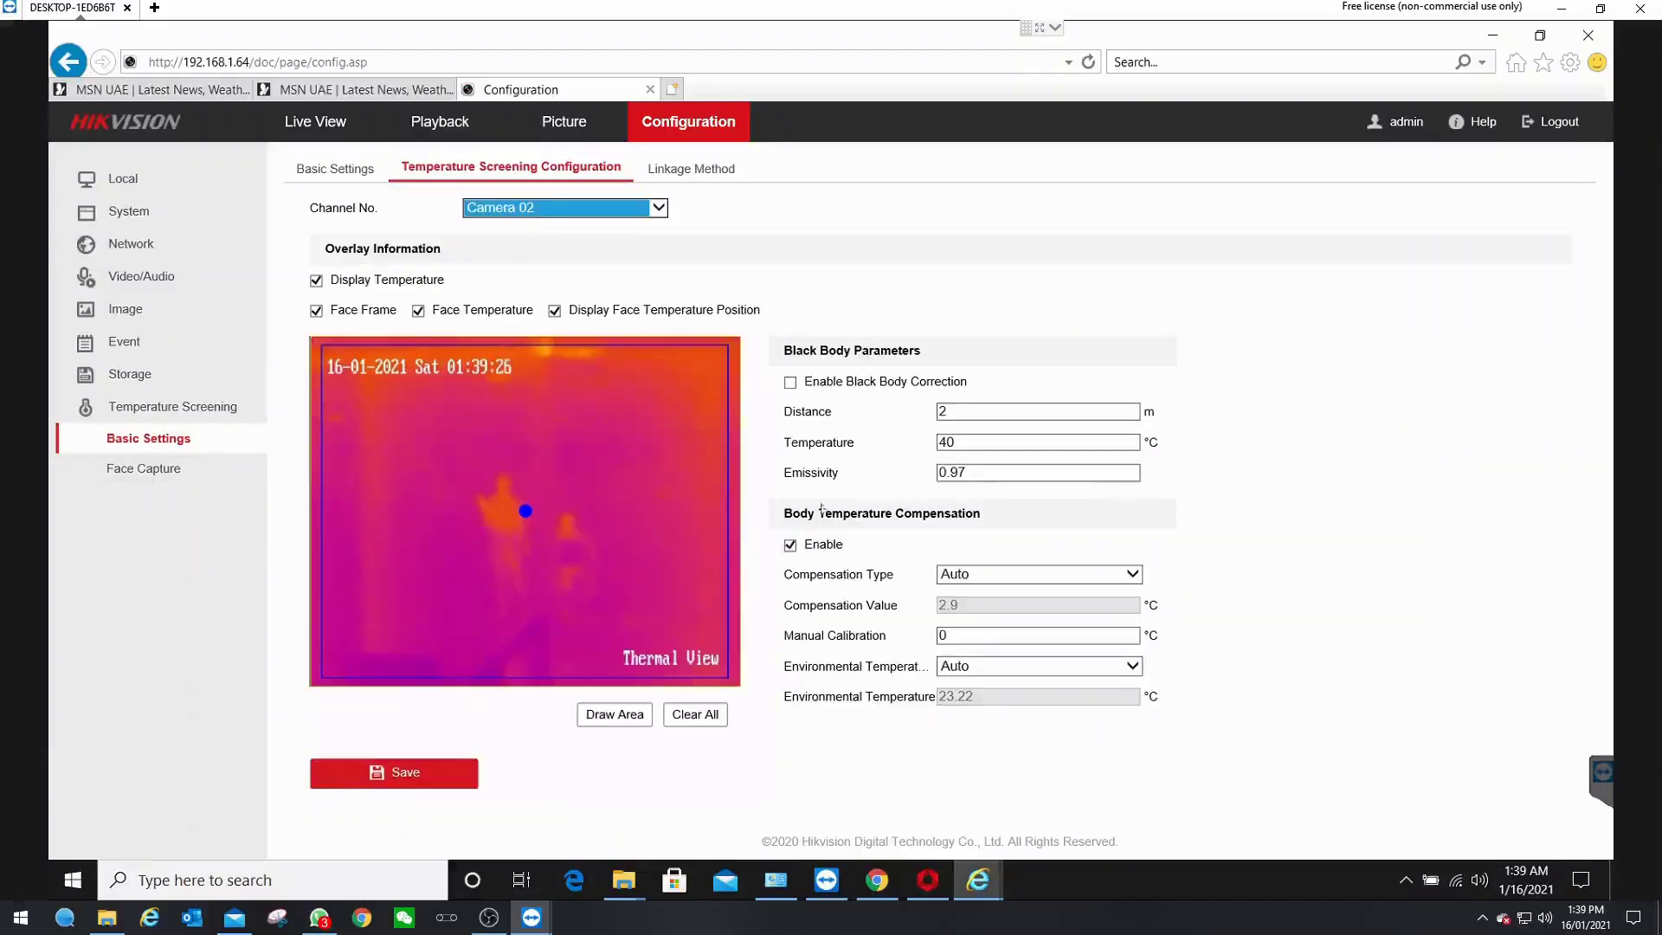
left_click(427, 781)
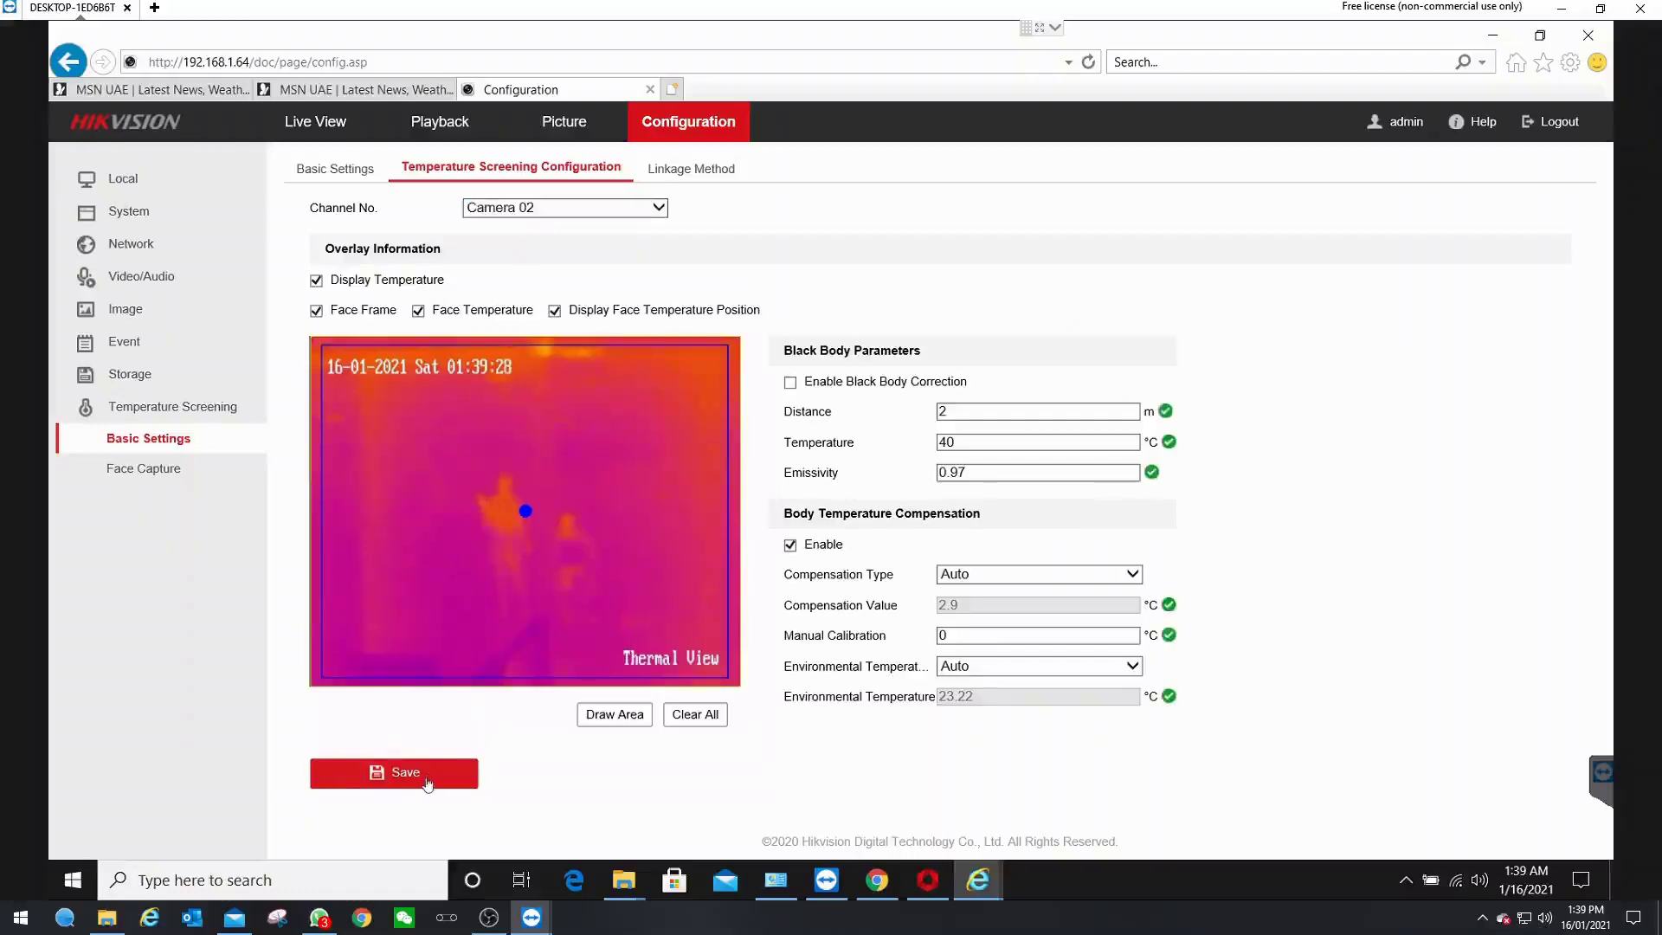
left_click(167, 473)
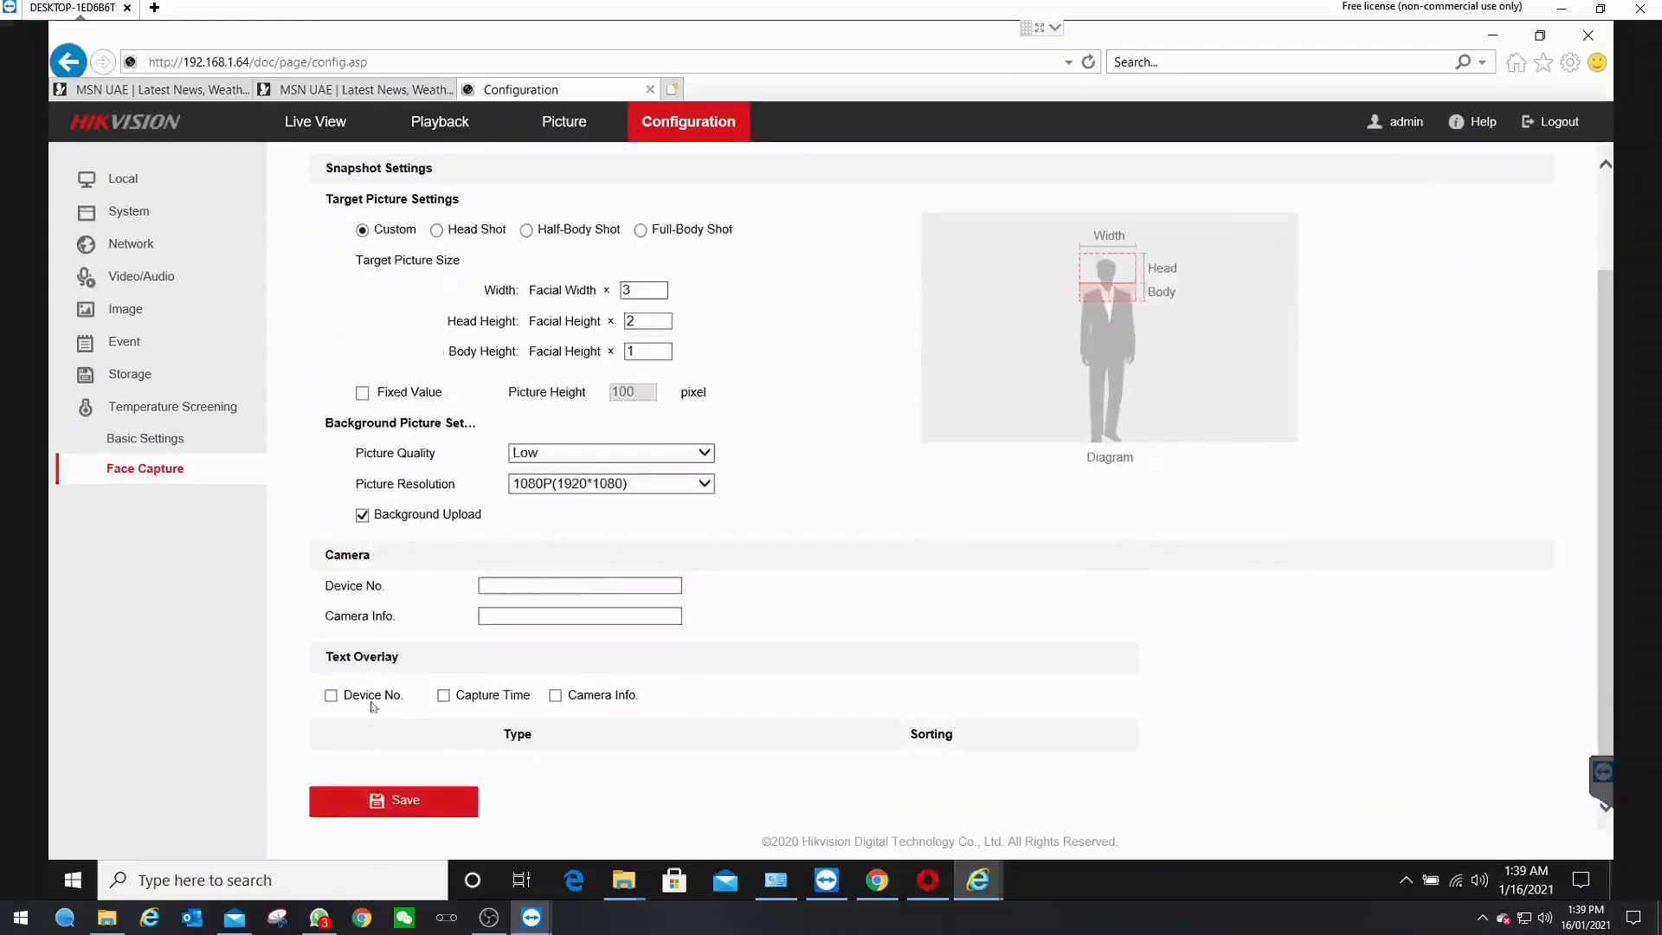
- Add Device No., Capture Time and Camera Info. to the face capture text overlay and save
left_click(330, 696)
left_click(443, 696)
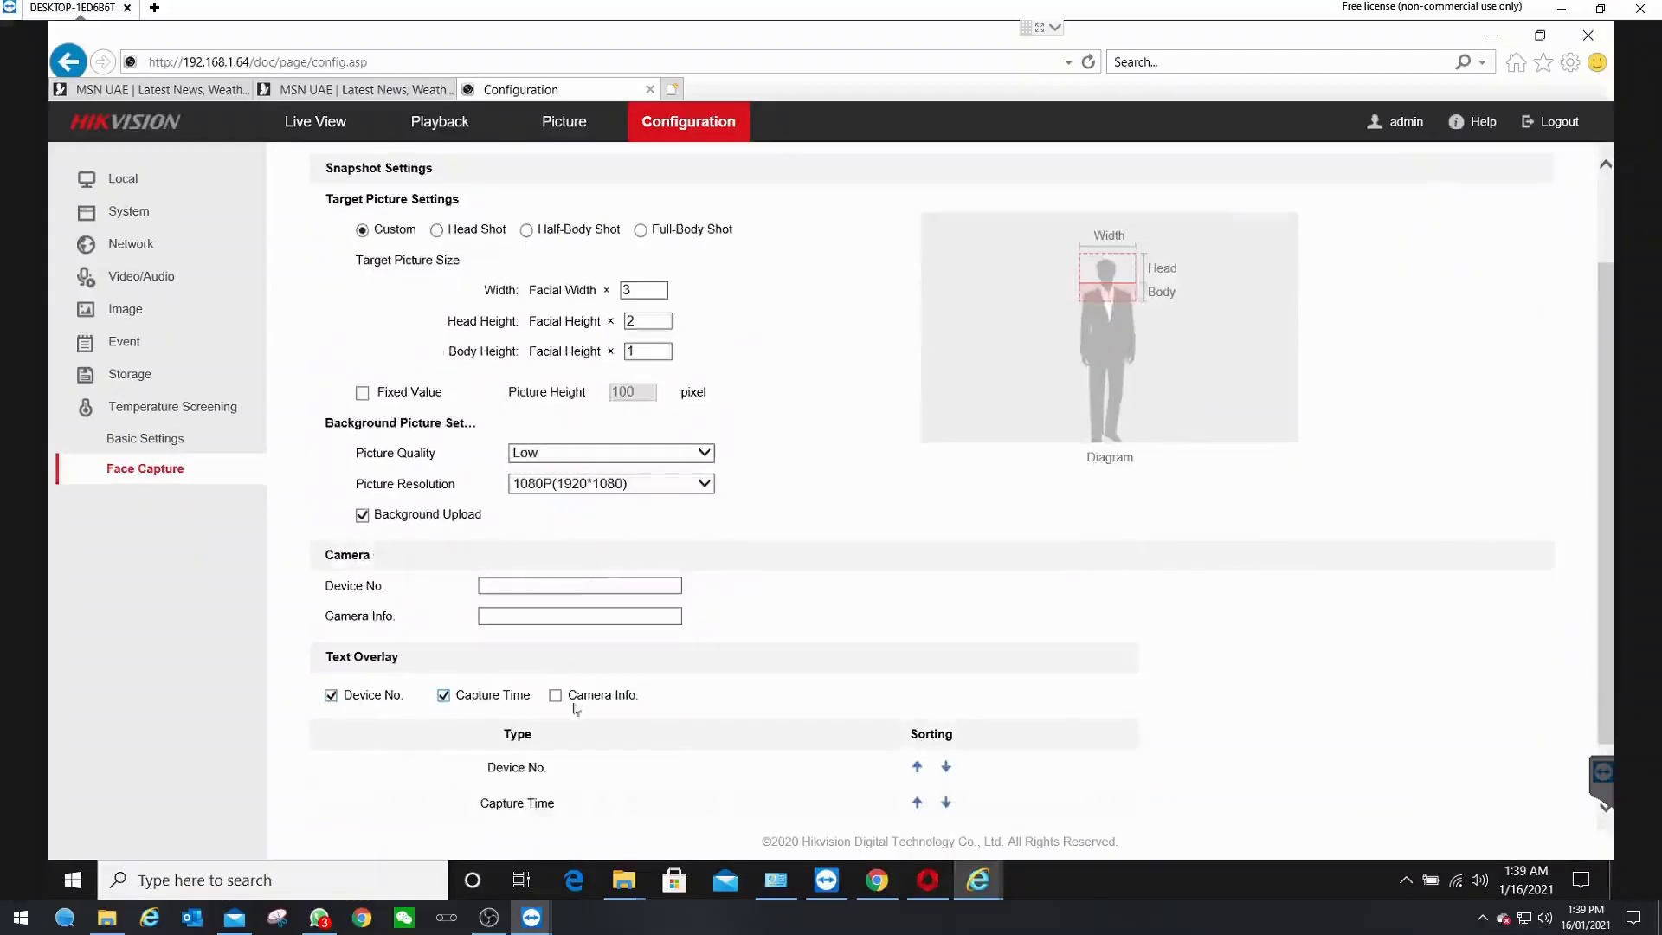
left_click(555, 695)
scroll(823, 609, "down", 1)
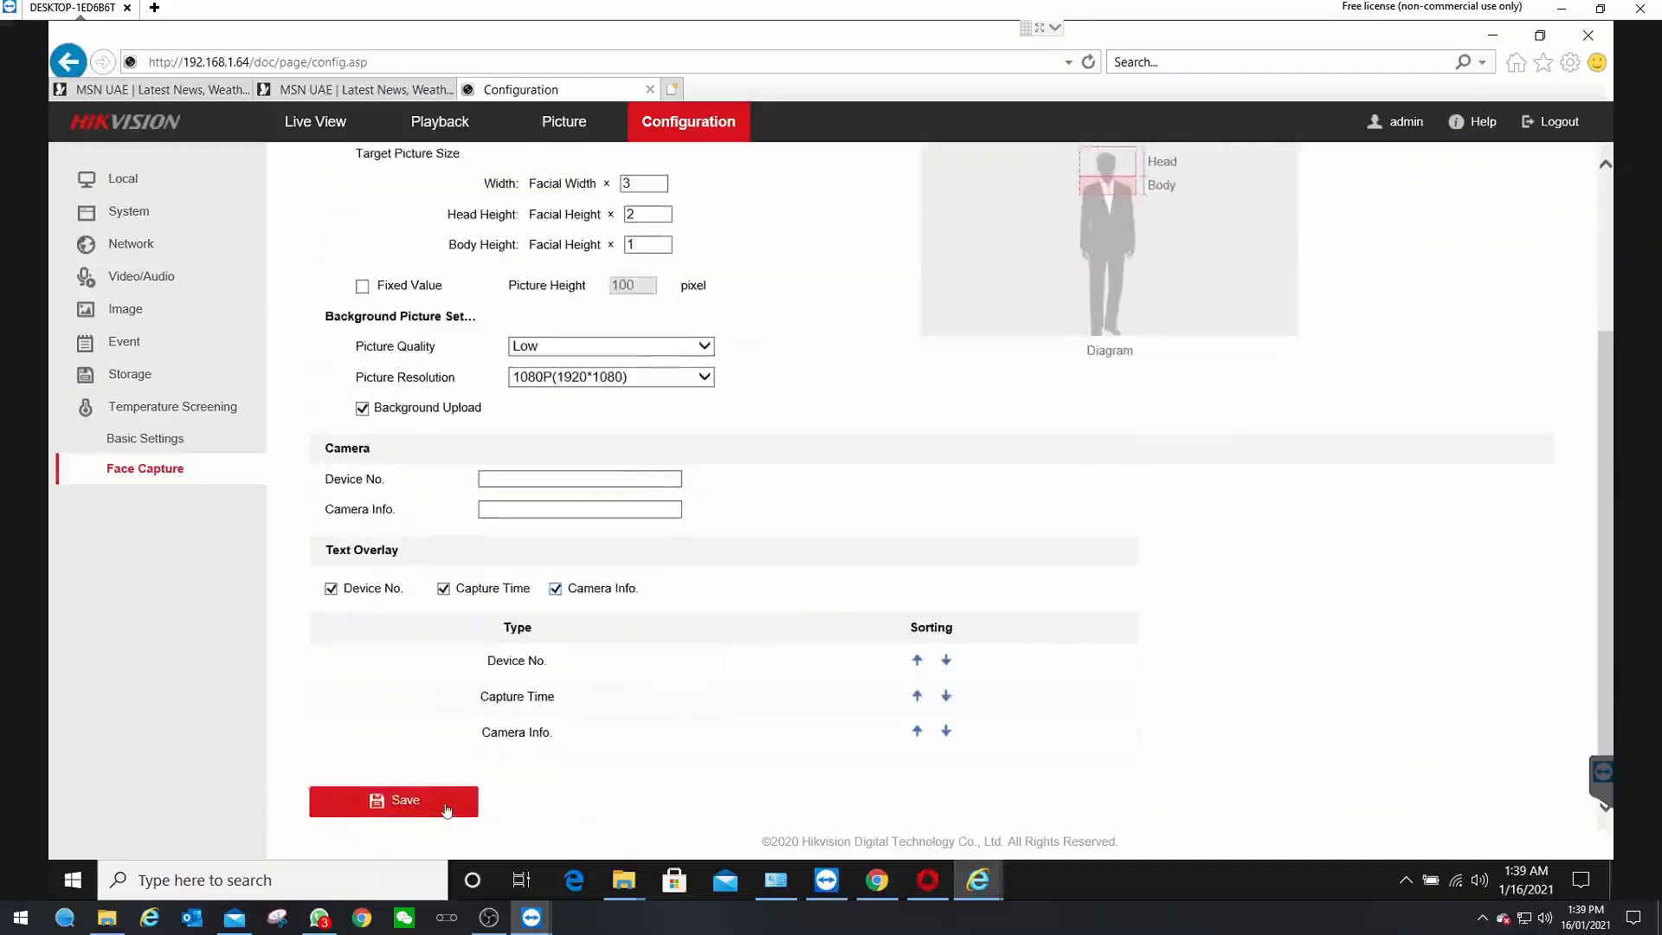
left_click(447, 805)
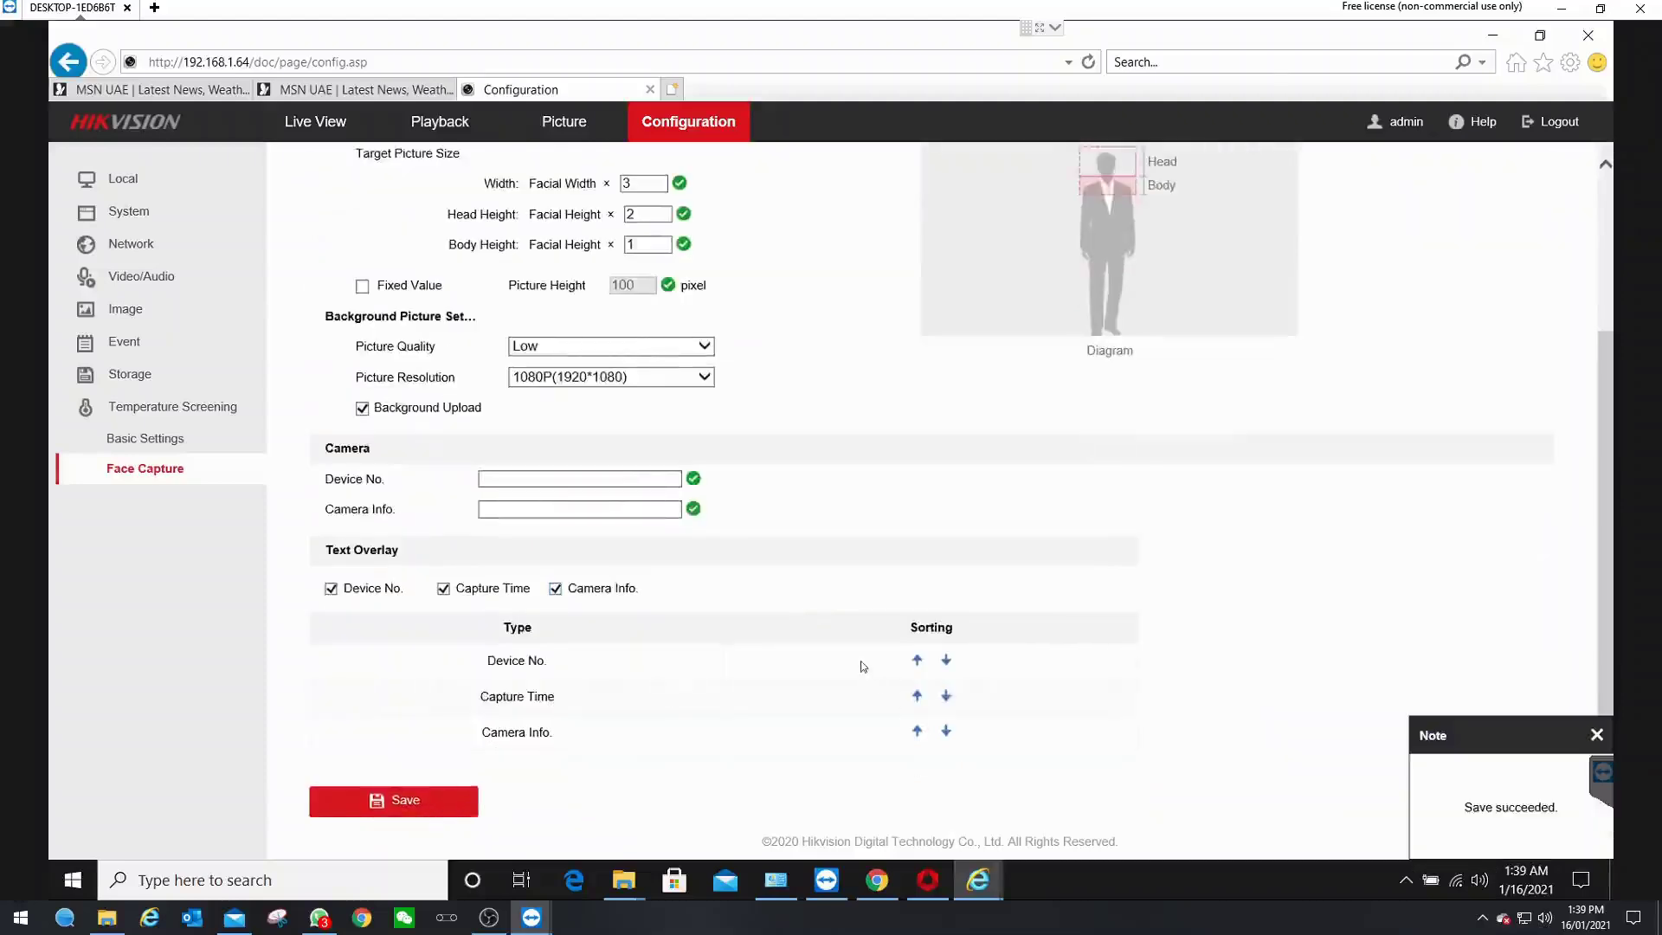
scroll(860, 664, "up", 2)
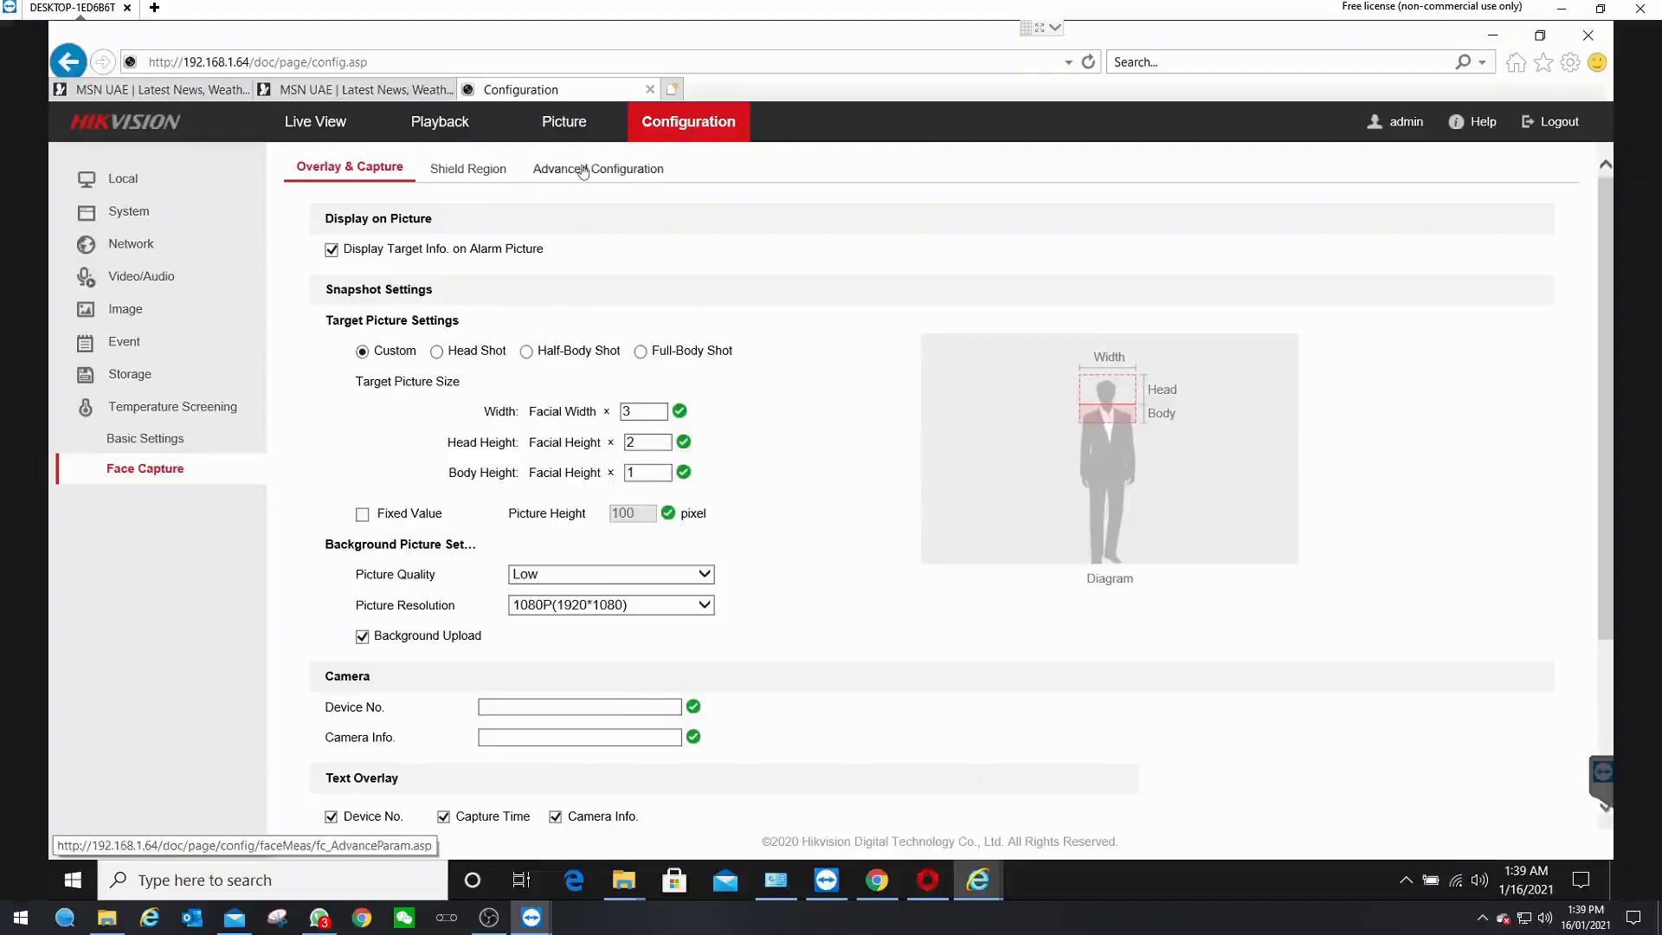
- Save no-mask Normal Linkage with Audible Warning in Advanced Configuration
left_click(582, 170)
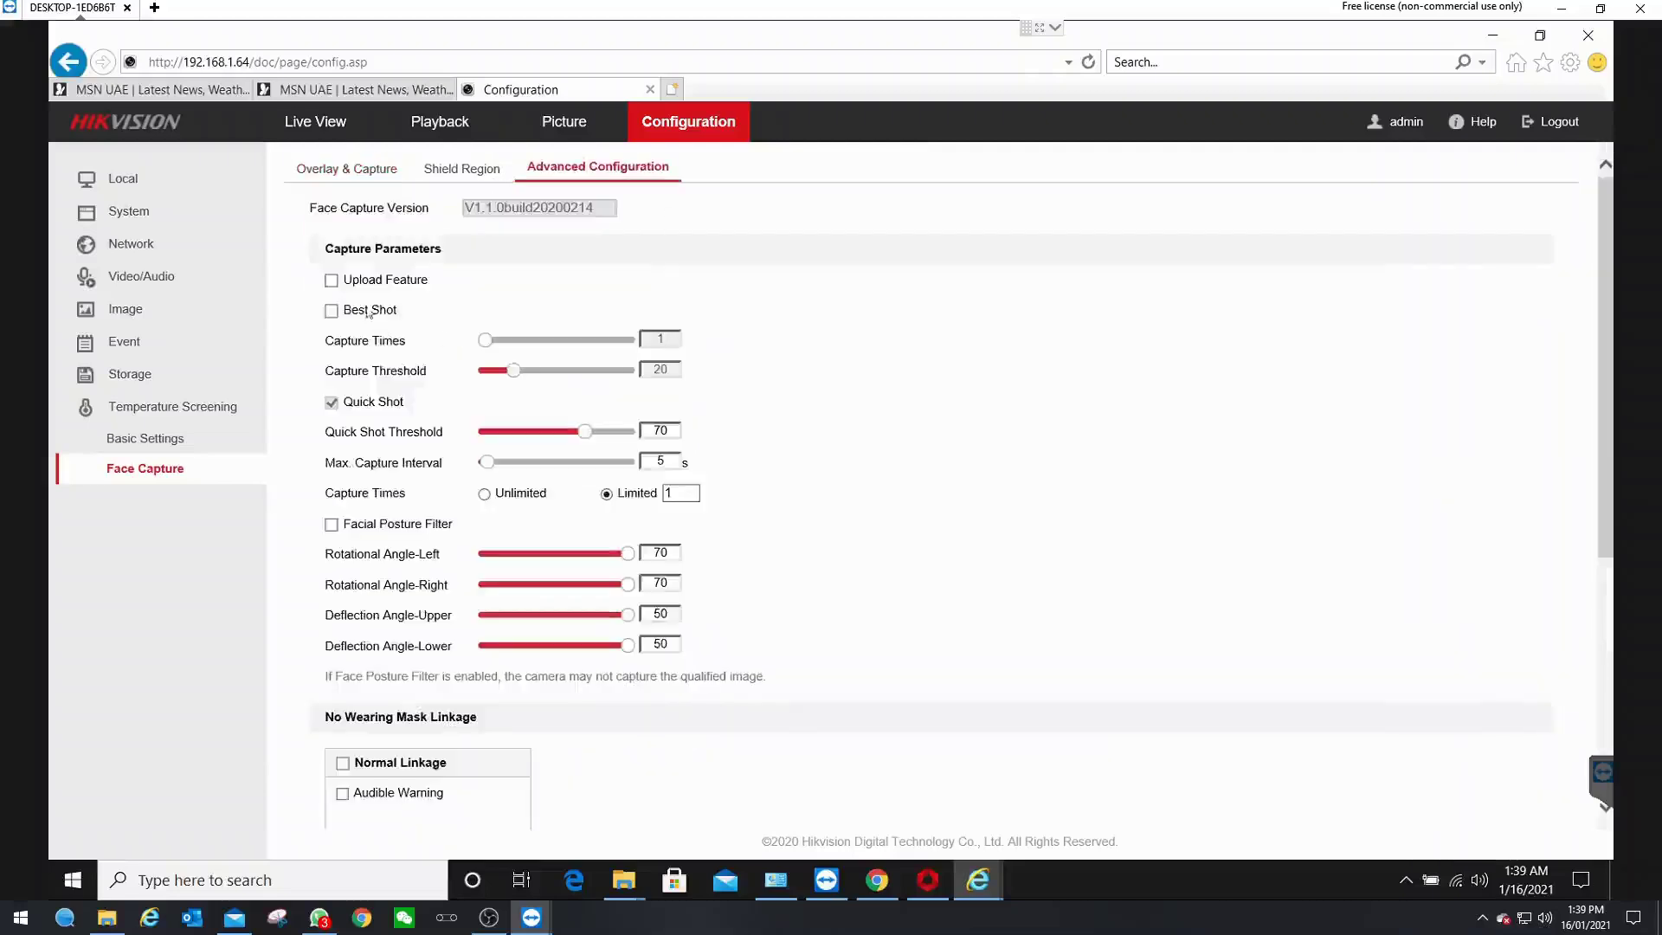
scroll(963, 480, "down", 4)
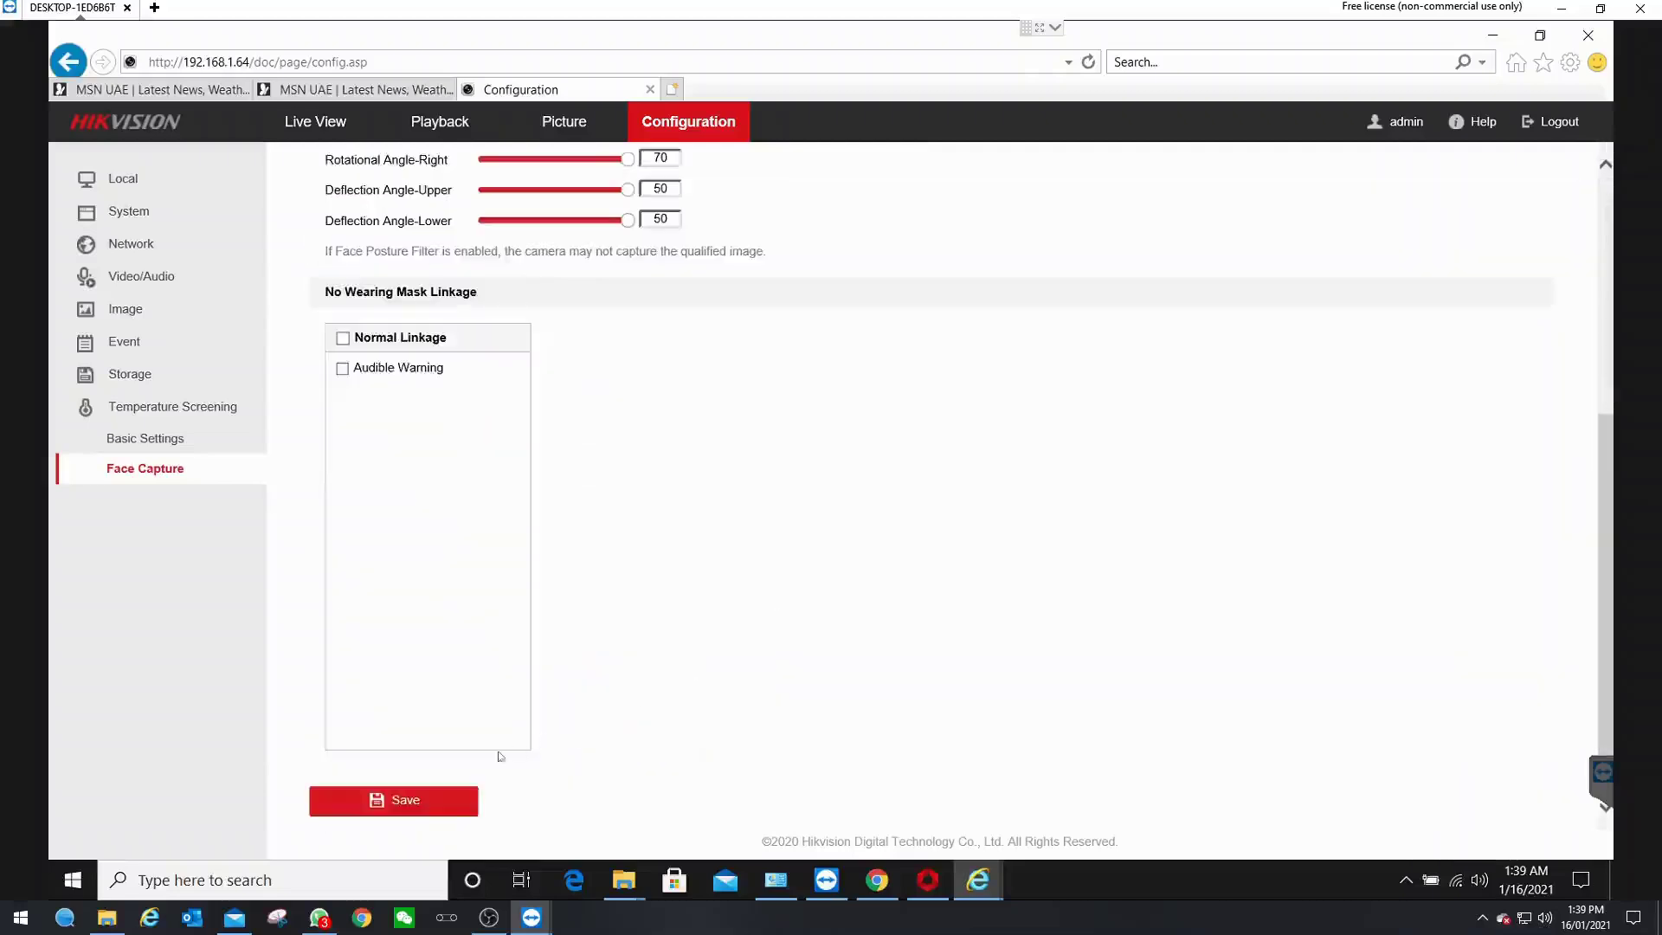
left_click(435, 807)
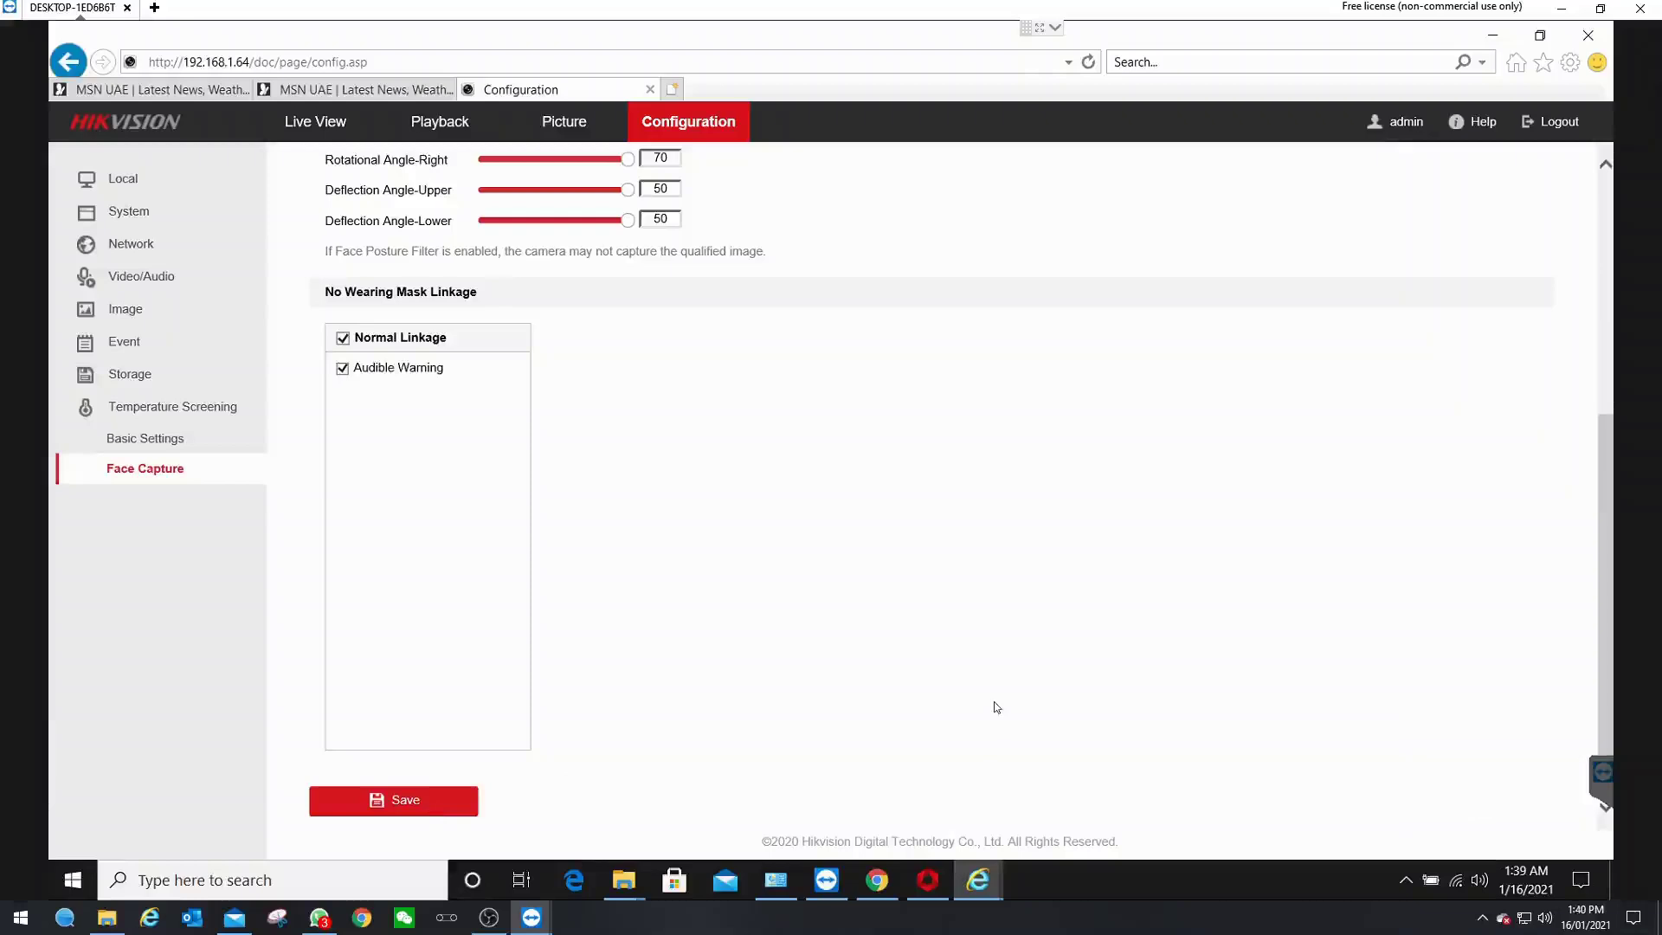
scroll(994, 702, "up", 4)
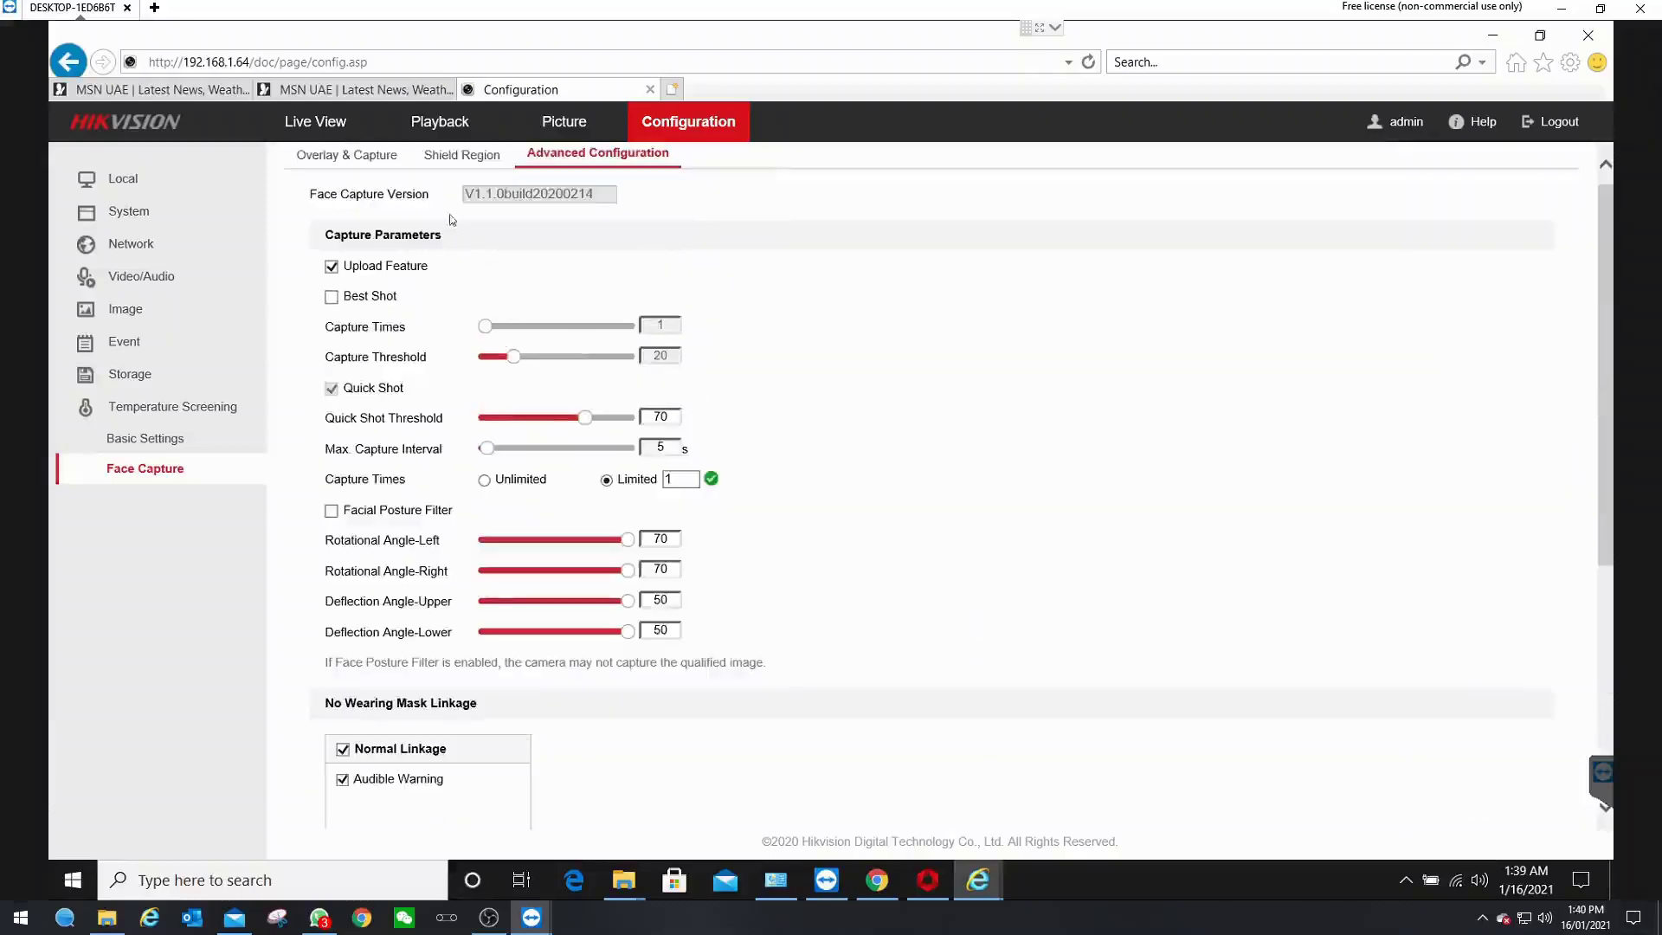
- Play the Optical View channel's live video in a 1-window layout on the Live View page
left_click(314, 124)
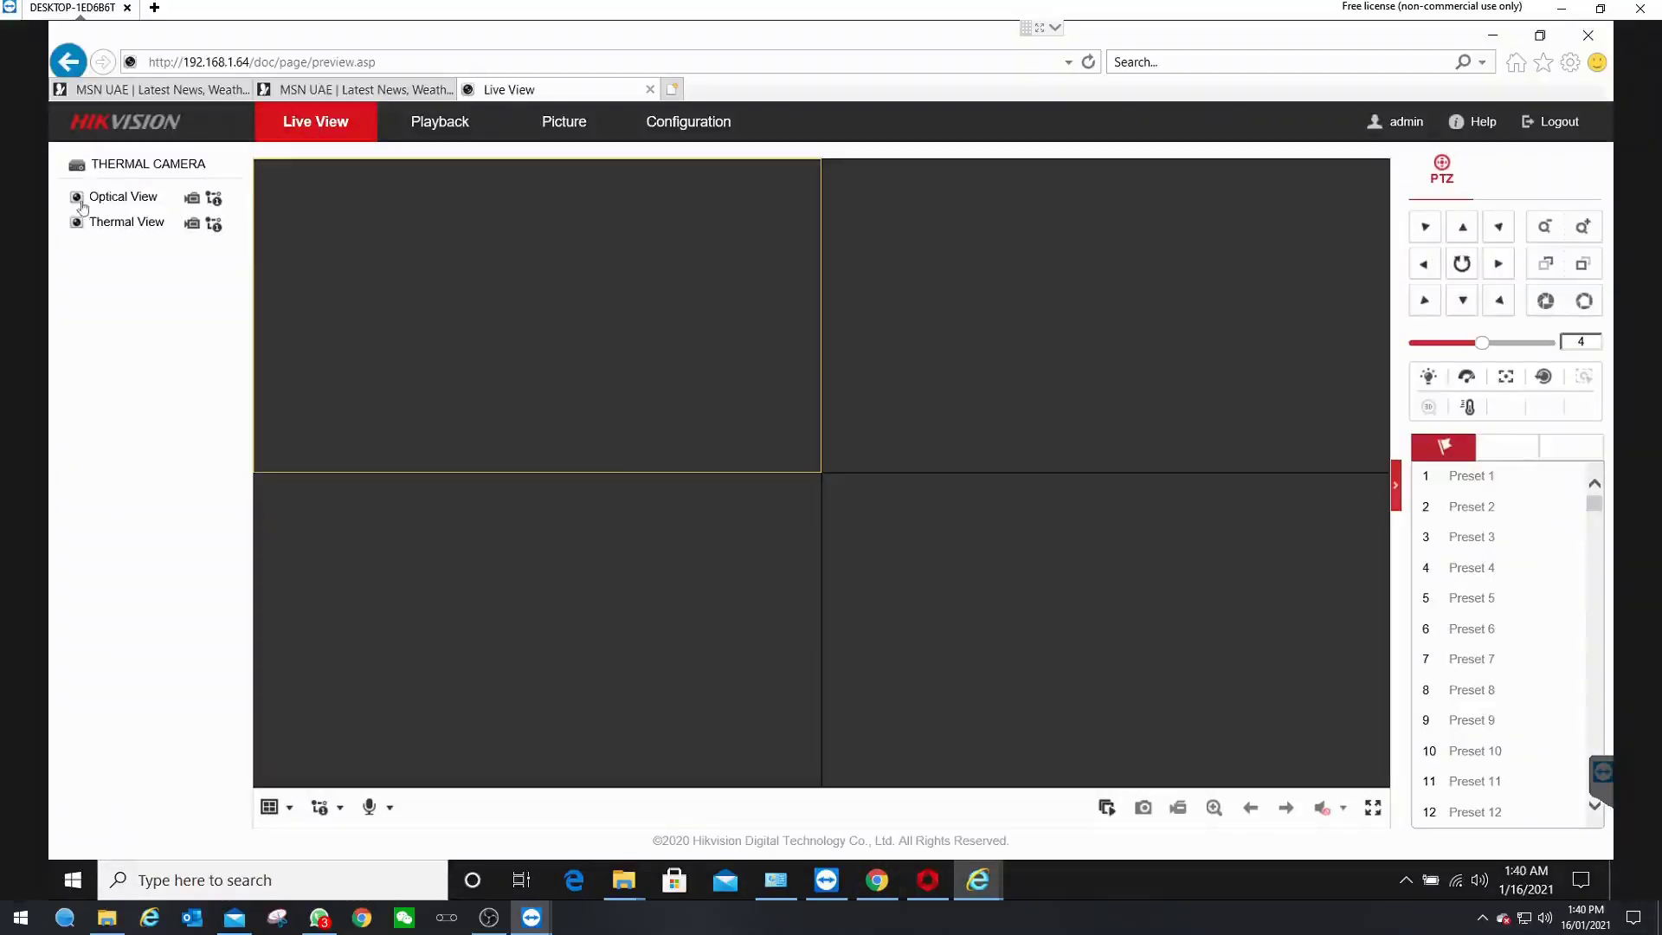
left_click(78, 201)
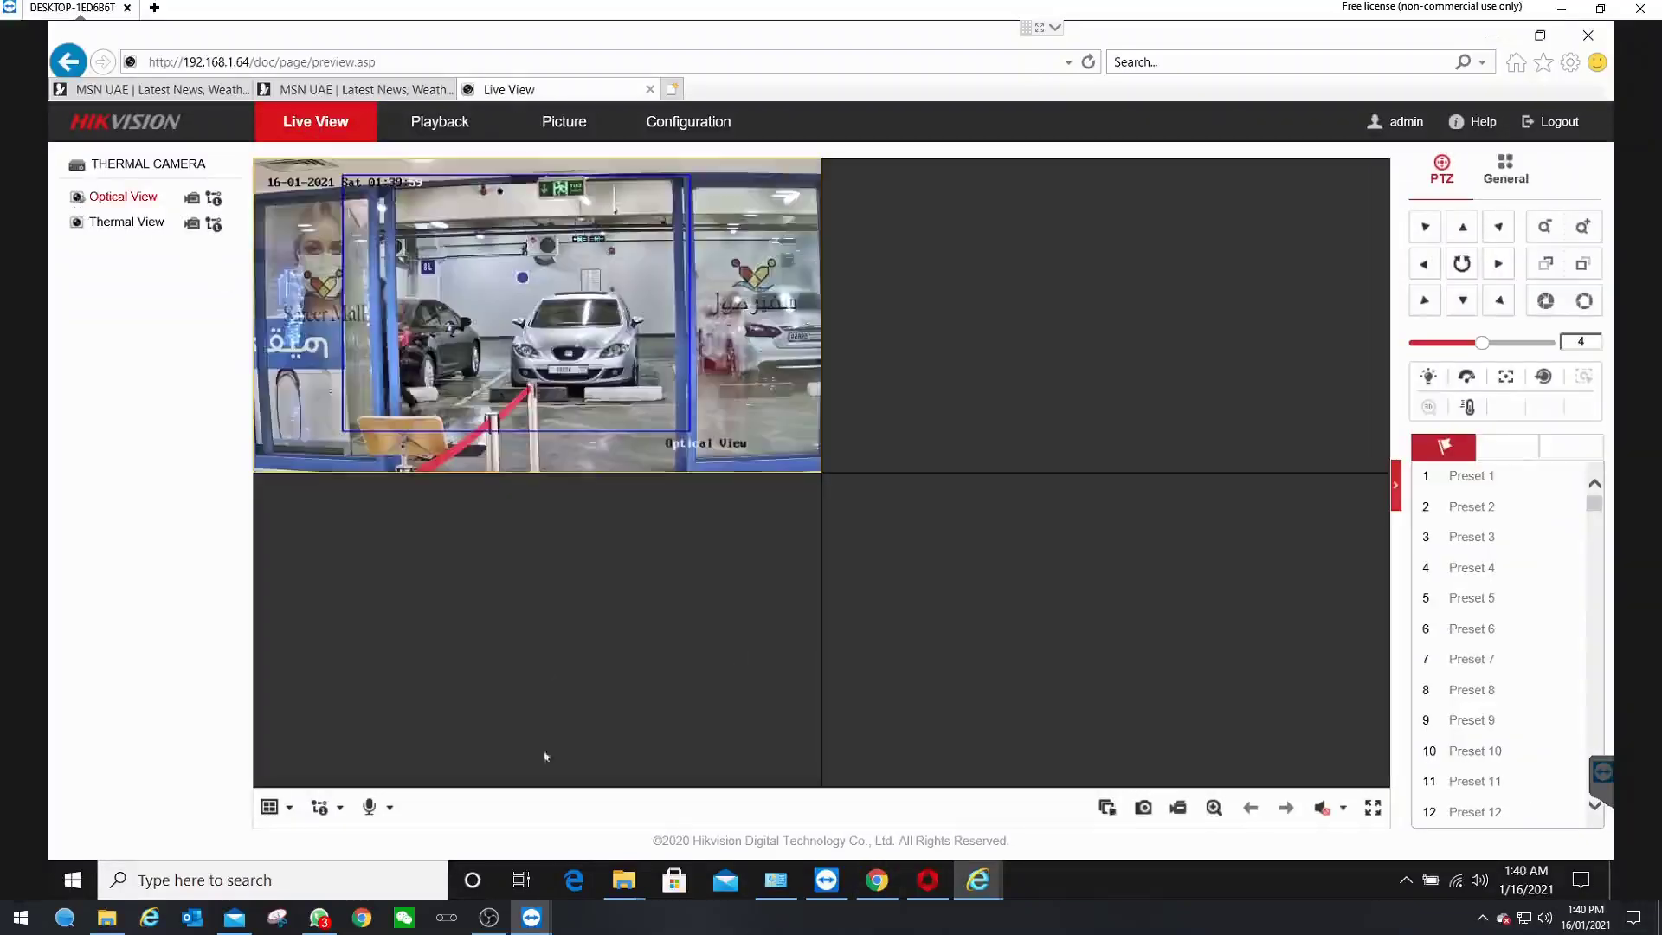
left_click(271, 807)
left_click(270, 840)
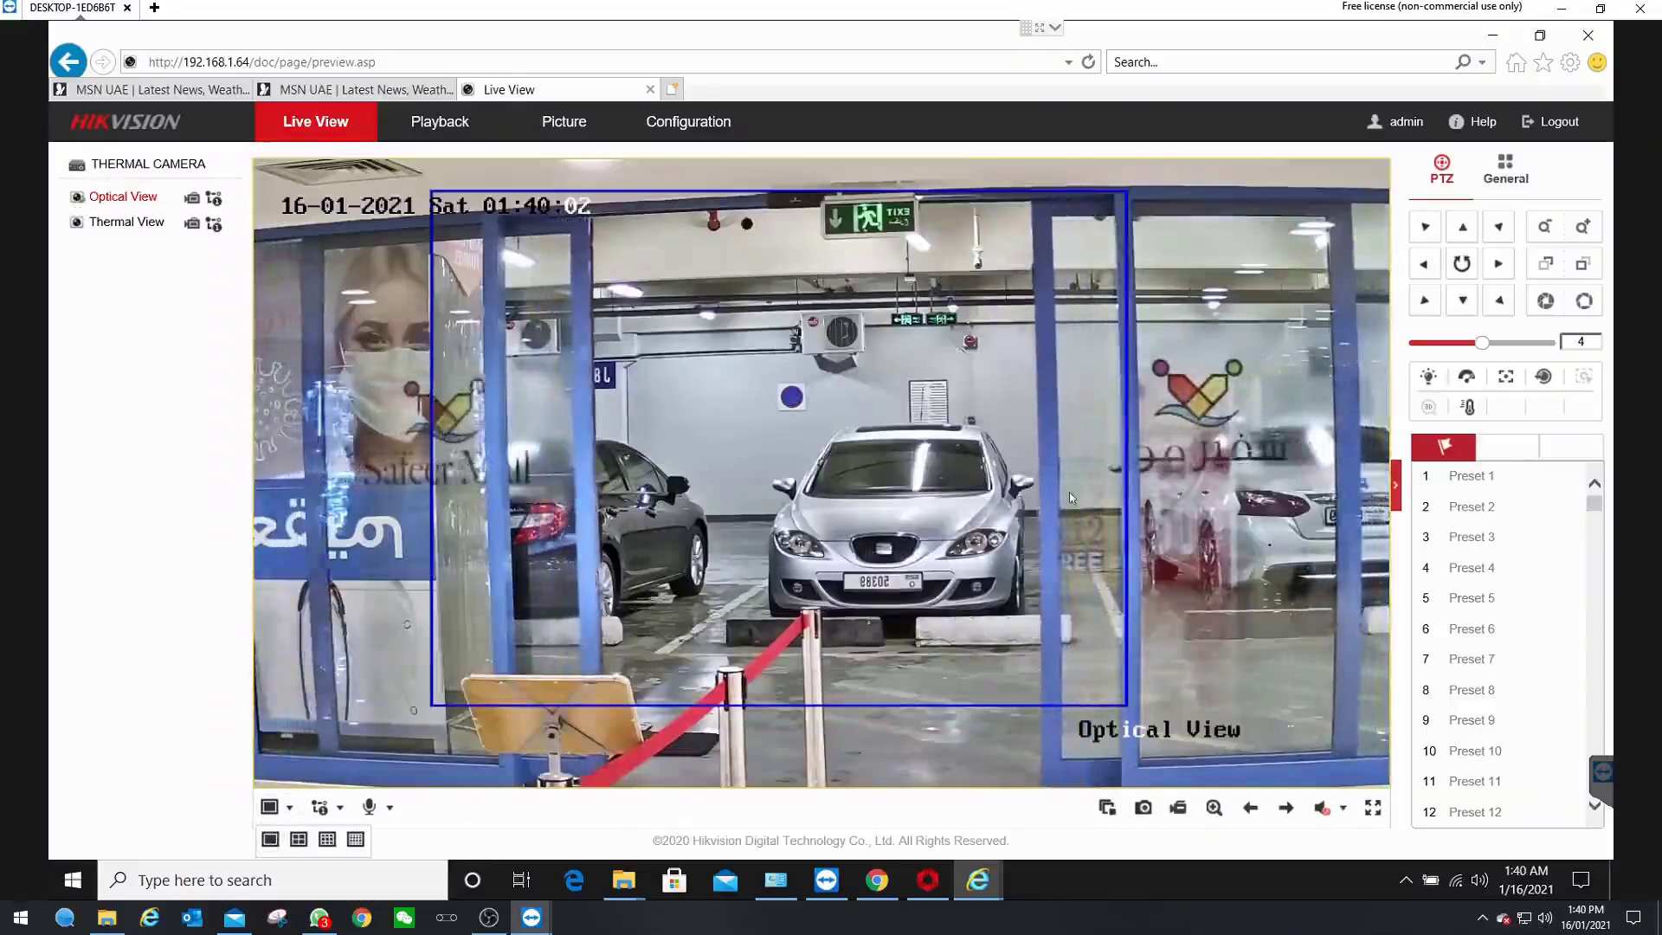
left_click(322, 920)
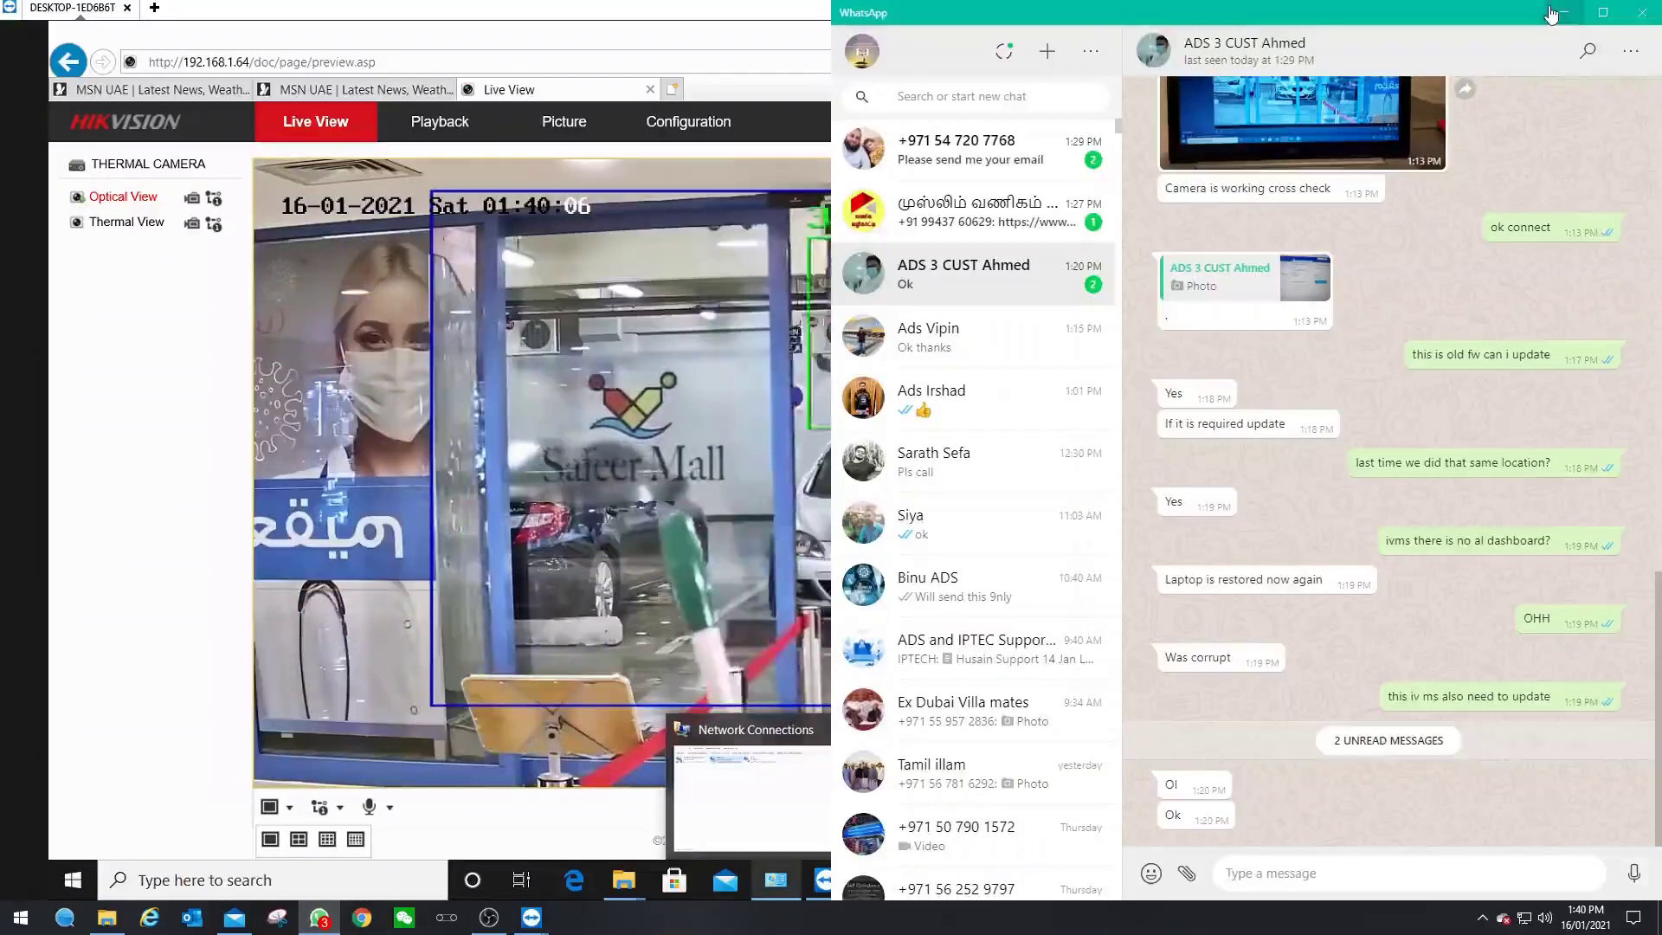
- Minimize WhatsApp so the camera's live view is visible again
left_click(1558, 11)
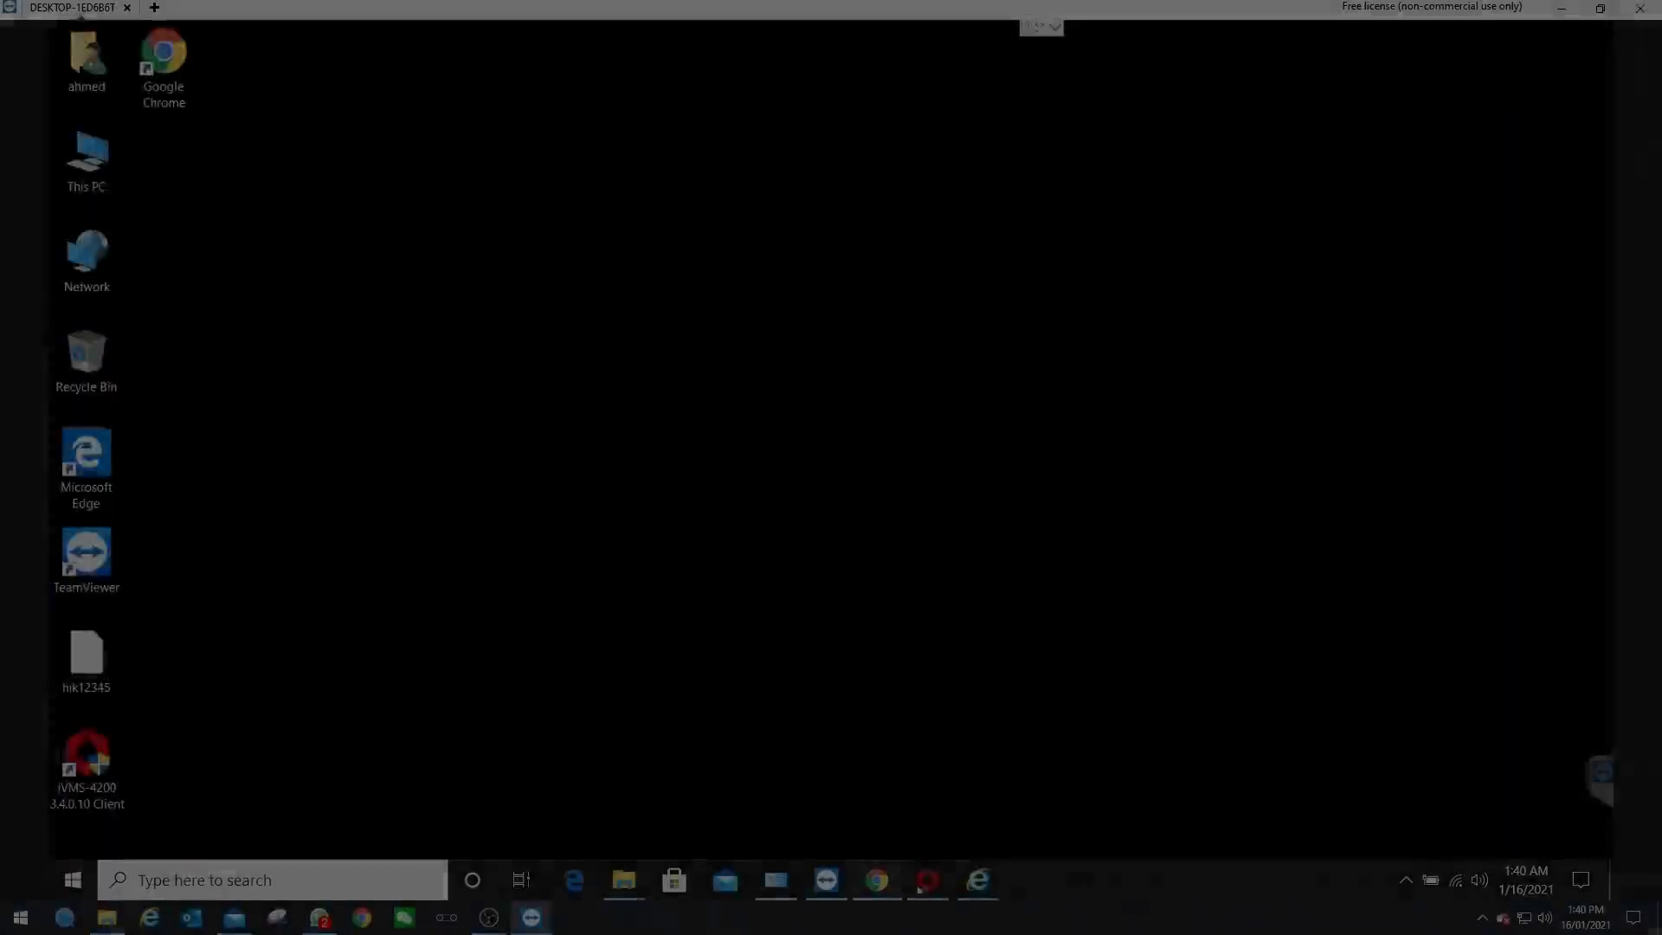
- Open Video Event settings for the first thermal channel and widen the Event Type column
left_click(932, 883)
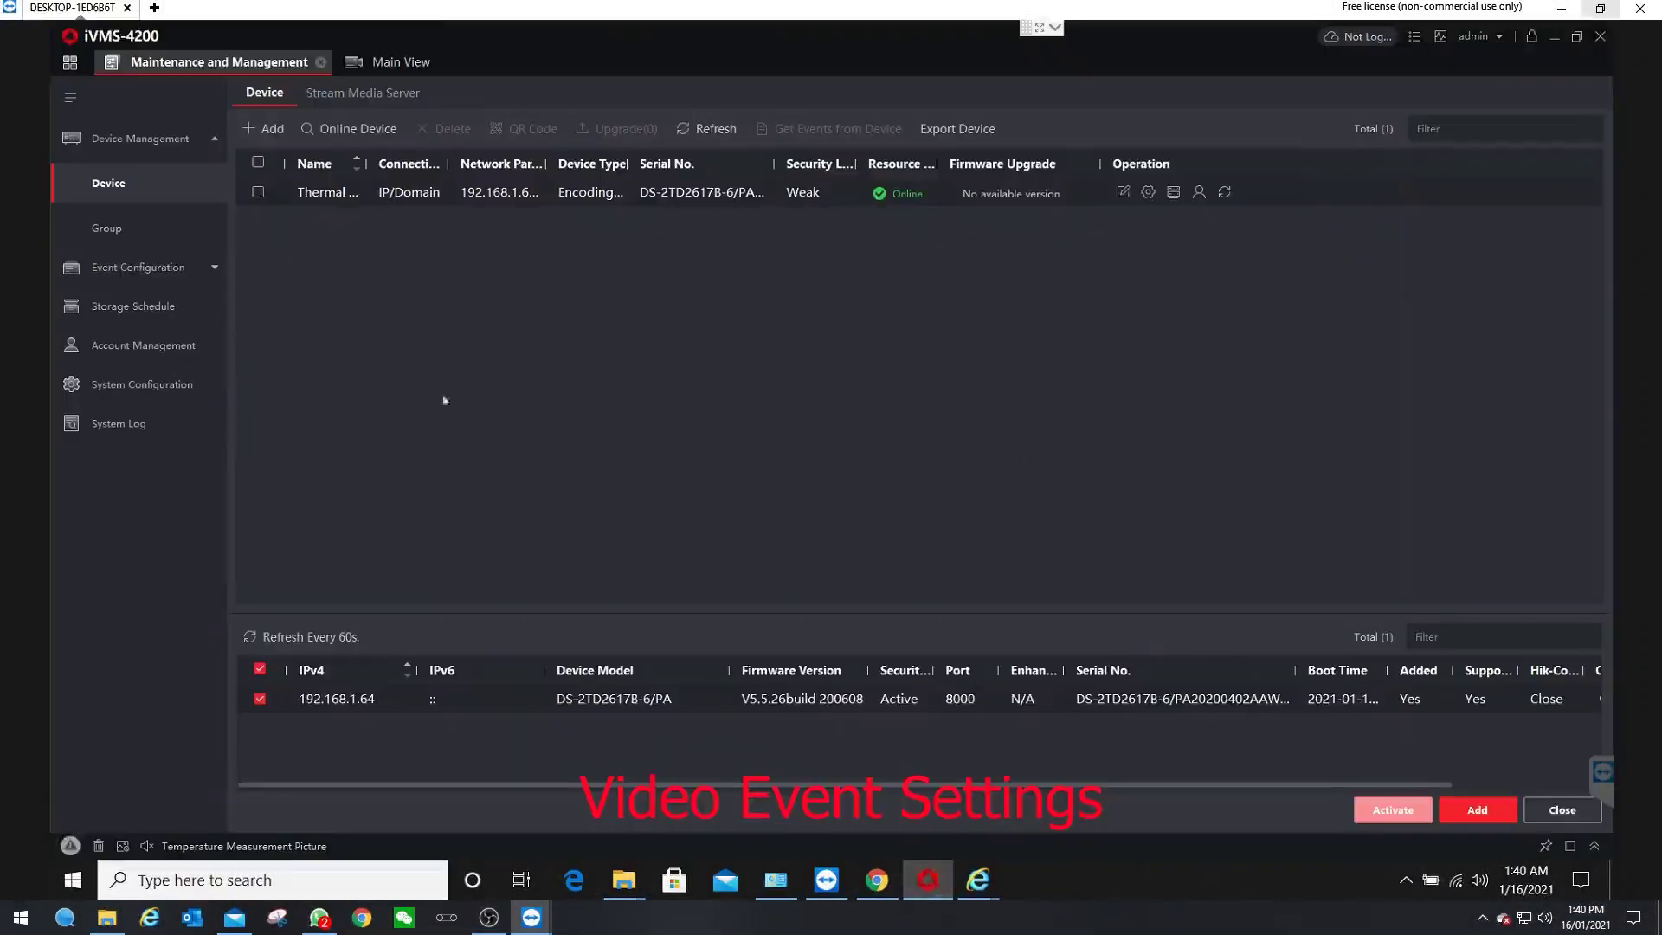
left_click(145, 272)
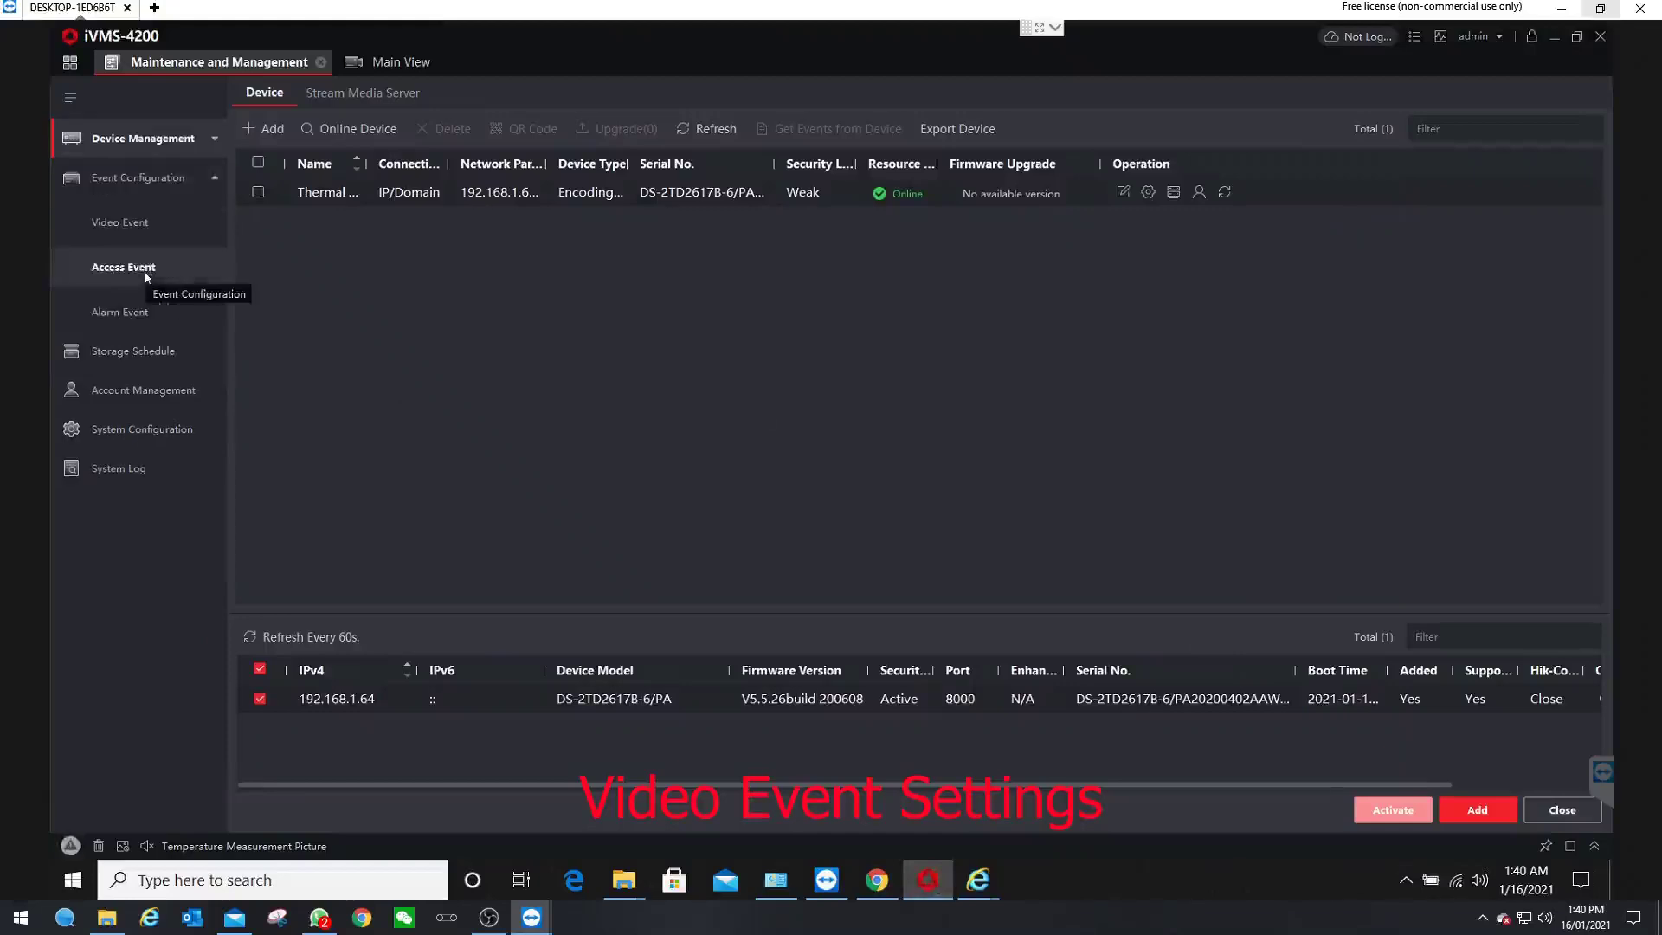
left_click(122, 225)
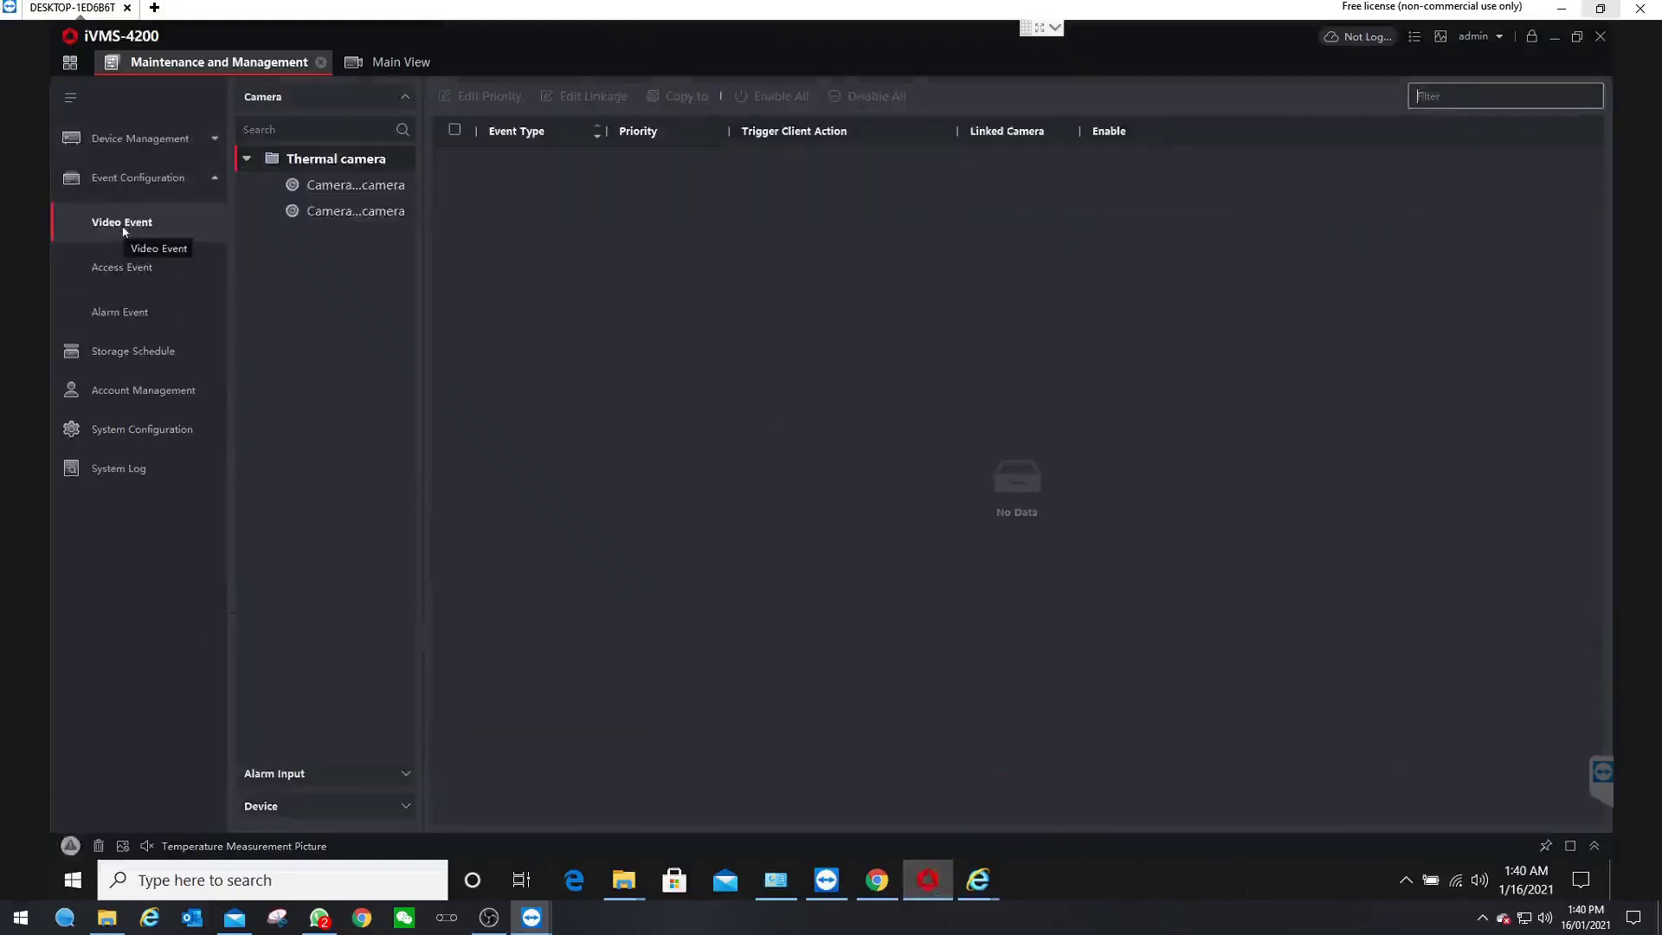
left_click(344, 190)
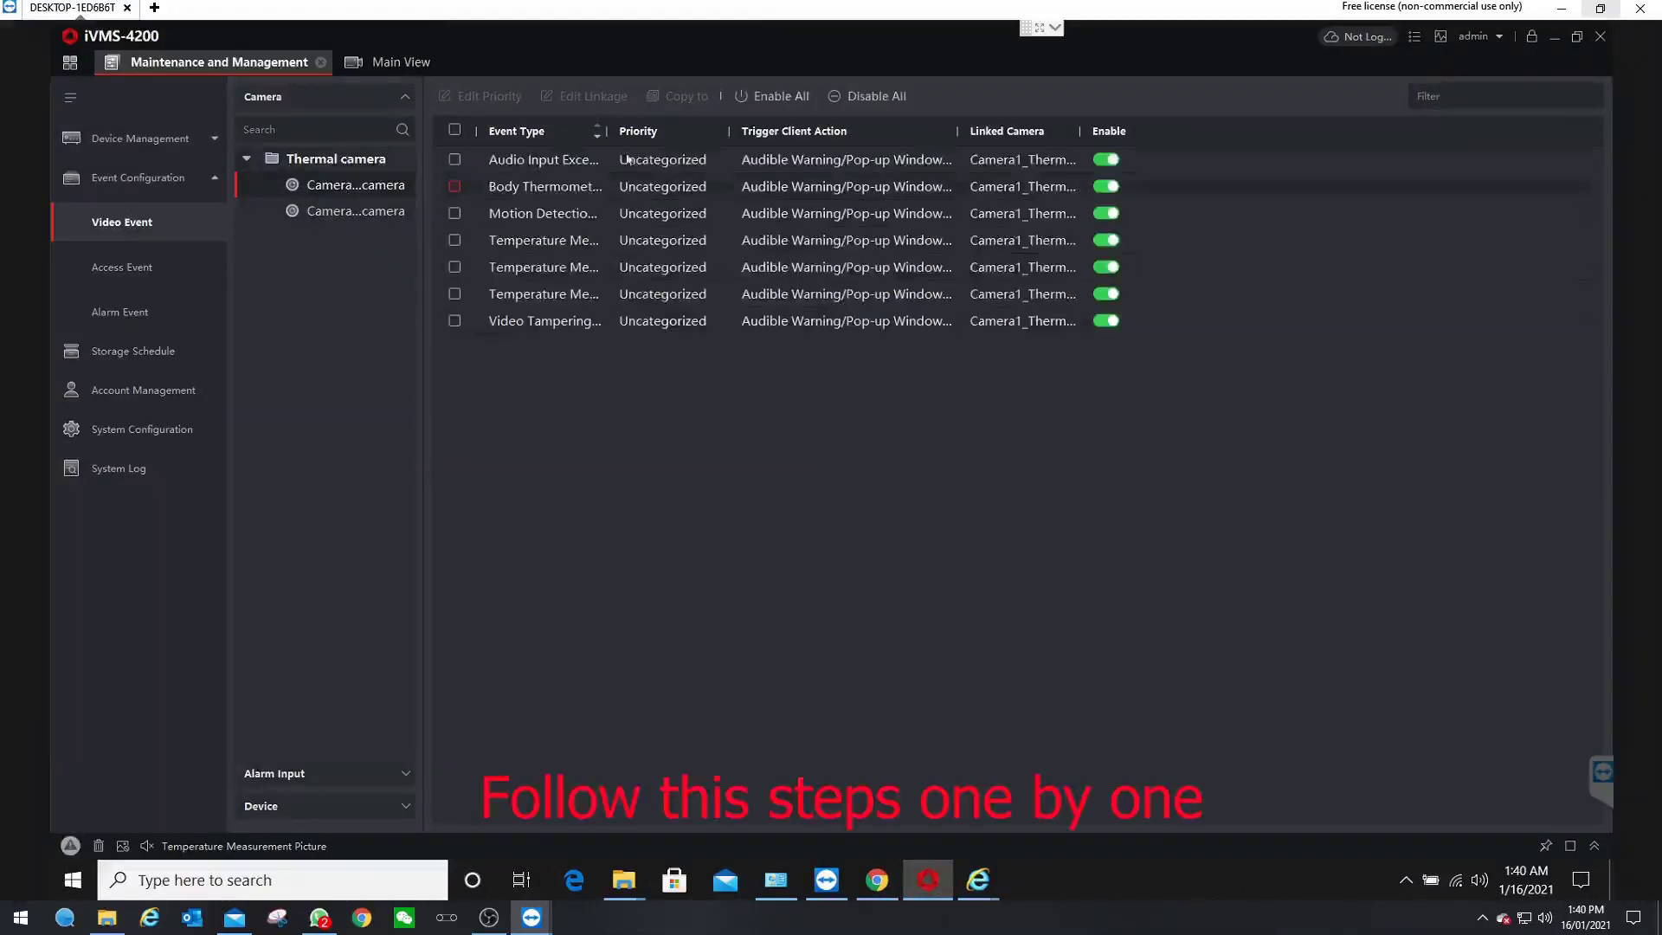
left_click_drag(609, 133, 763, 133)
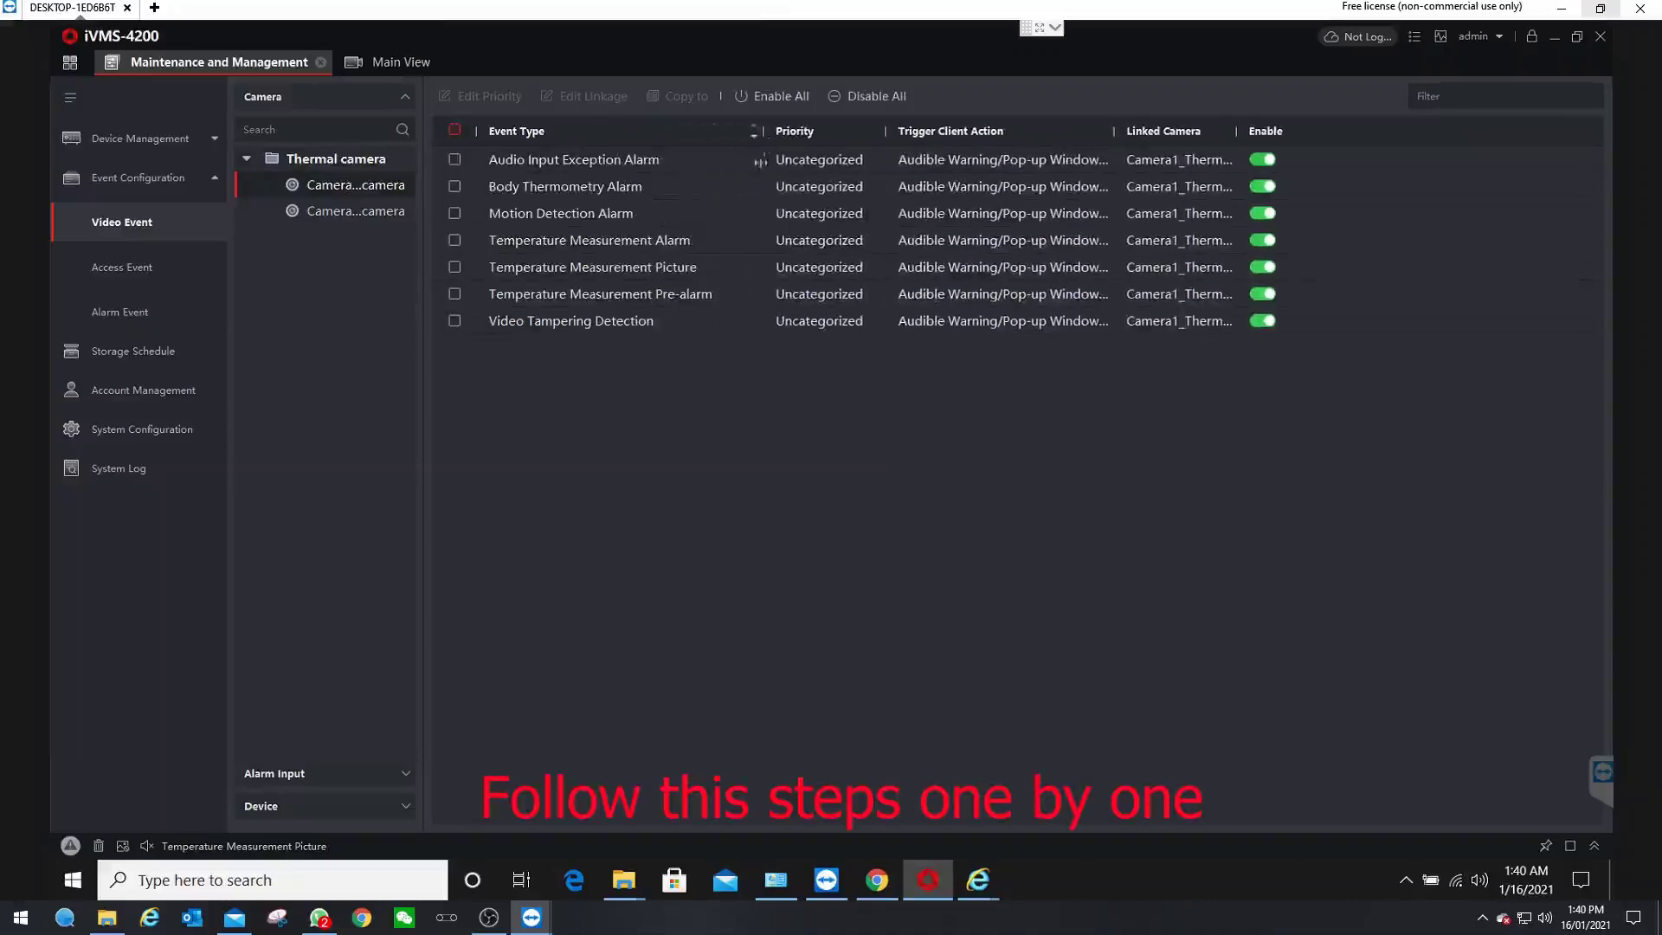
- Give the first channel's Temperature Measurement Alarm event High priority
left_click(455, 241)
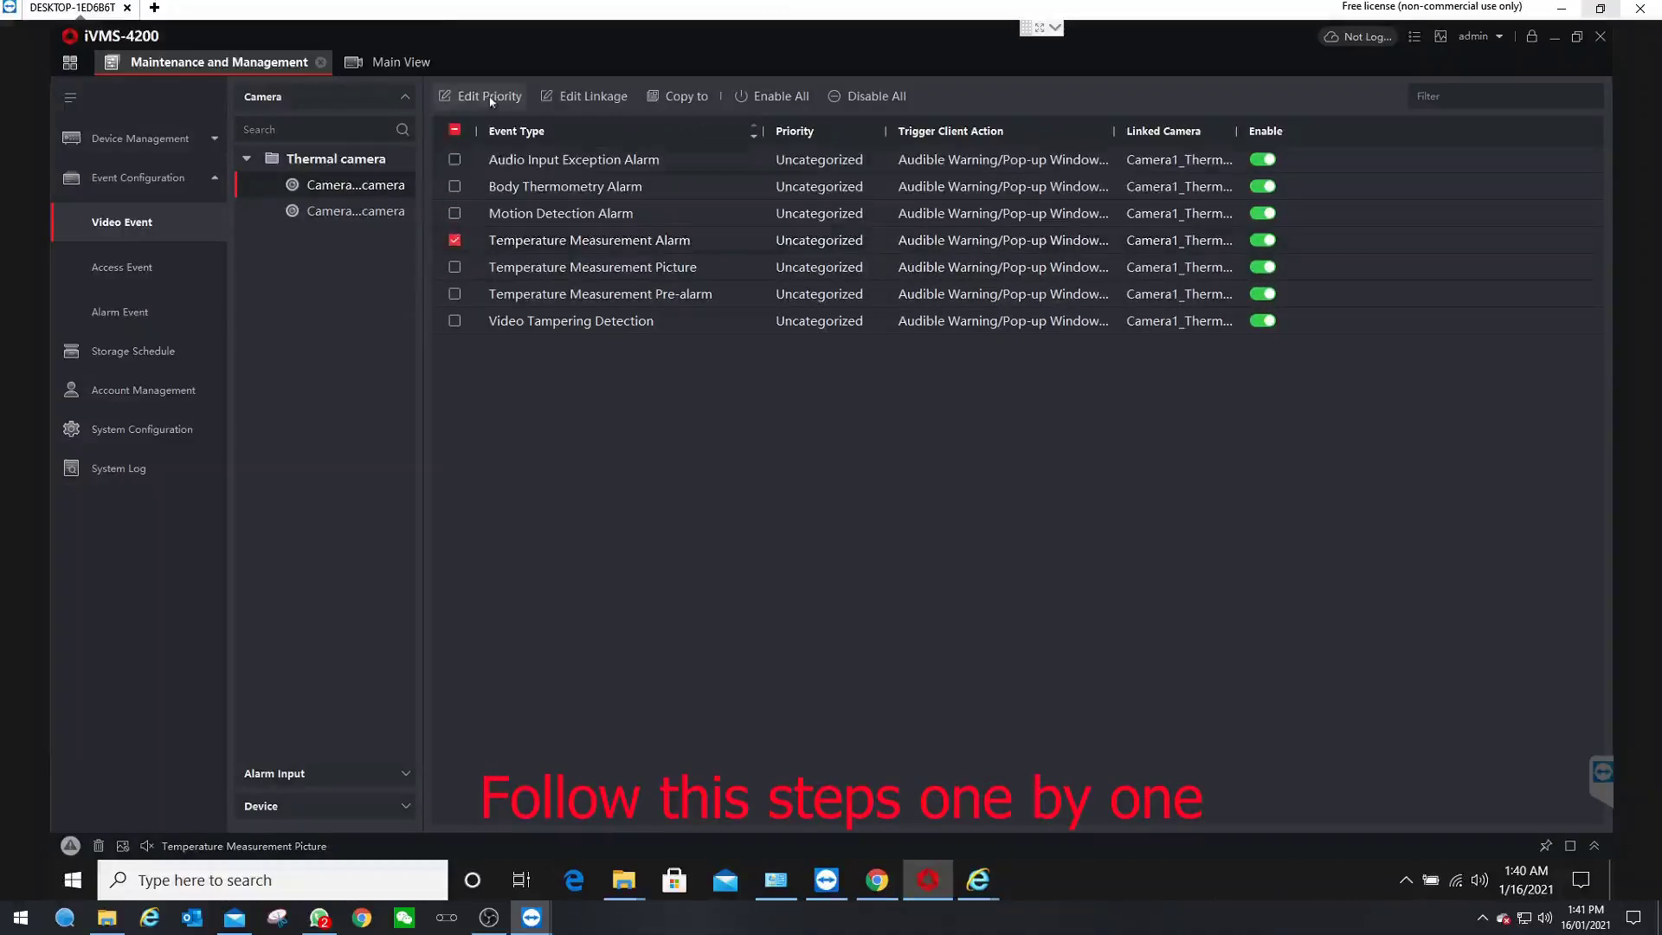
left_click(490, 97)
left_click(459, 170)
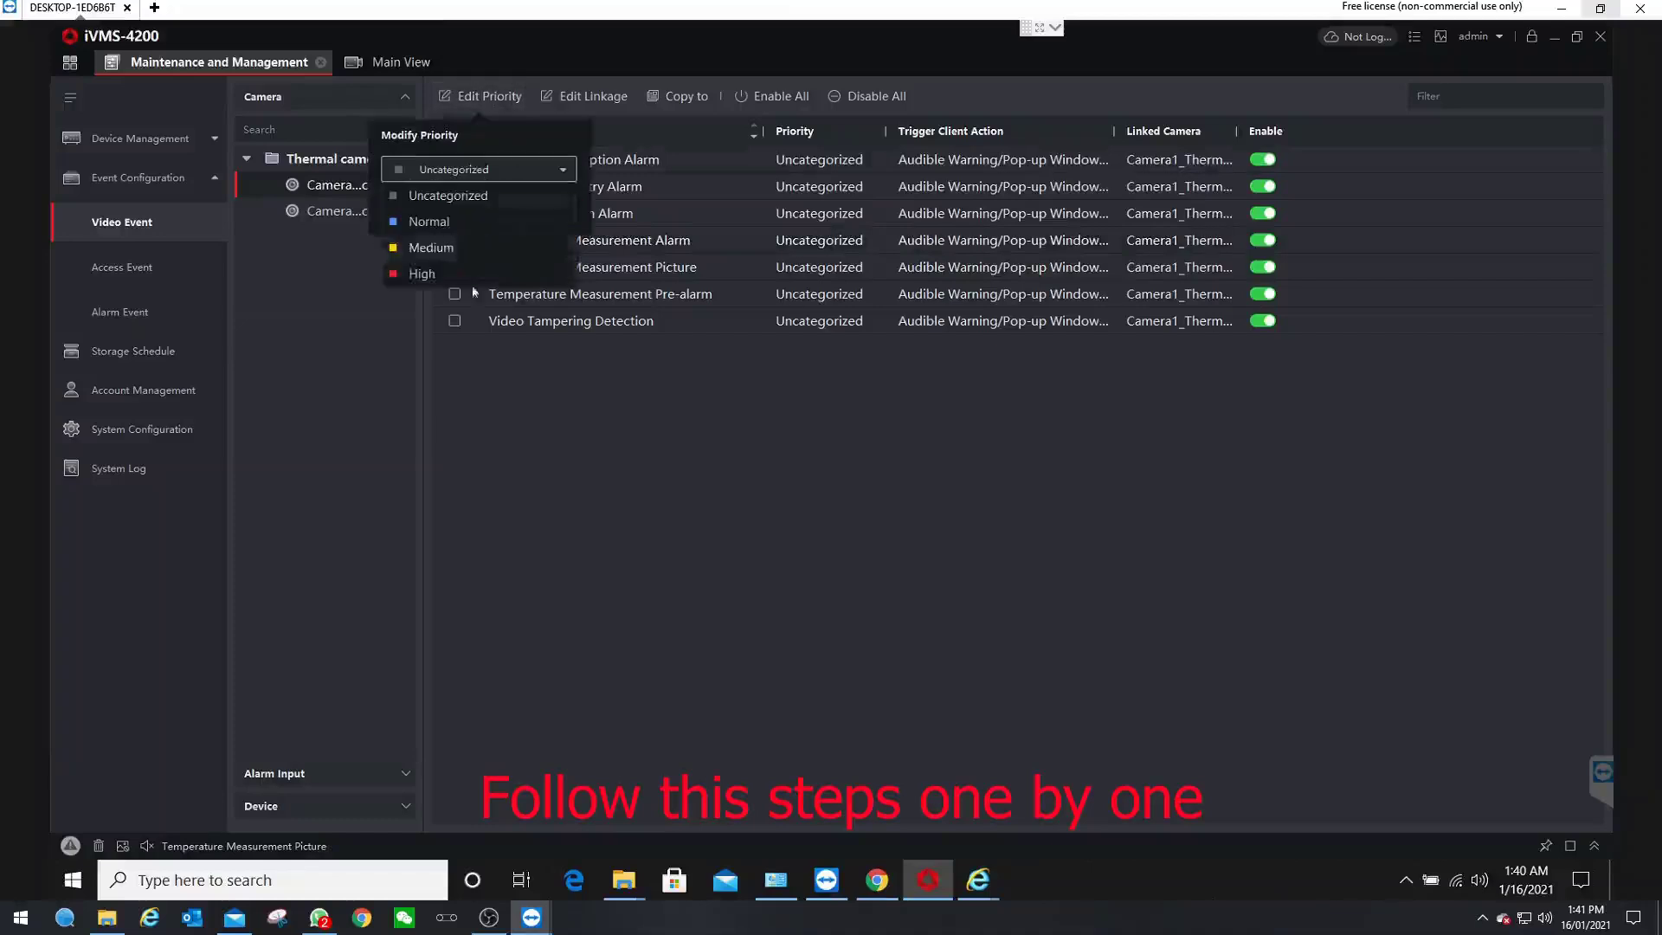
left_click(422, 274)
left_click(538, 210)
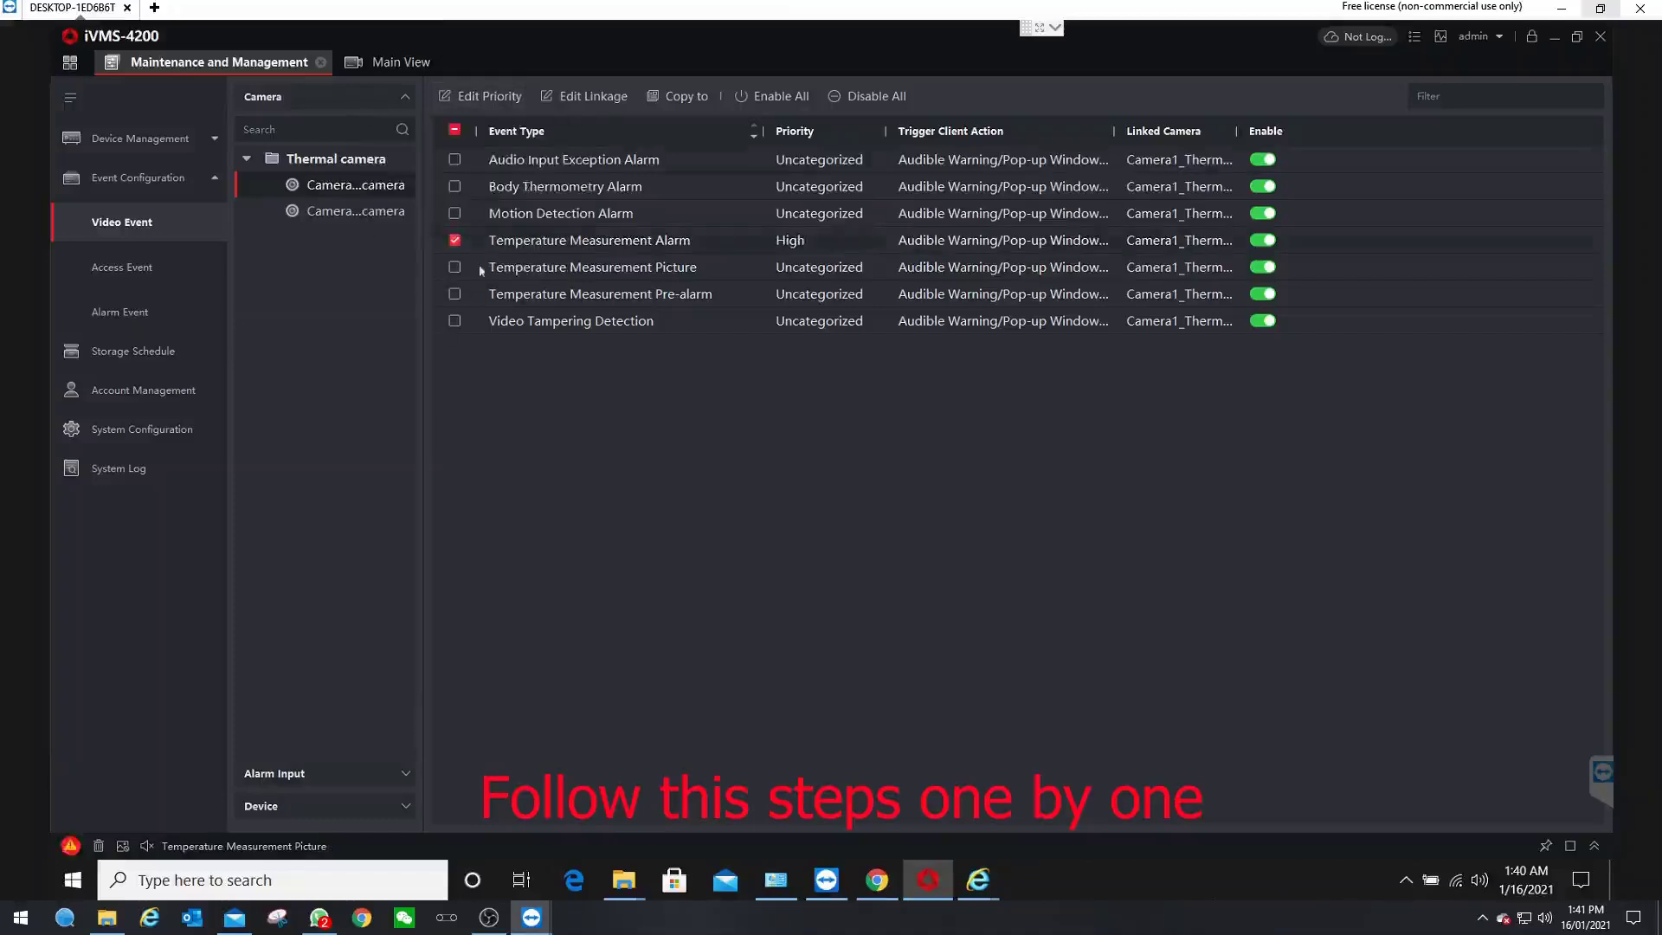
- Give the first channel's Temperature Measurement Picture event Normal priority
left_click(454, 241)
left_click(455, 267)
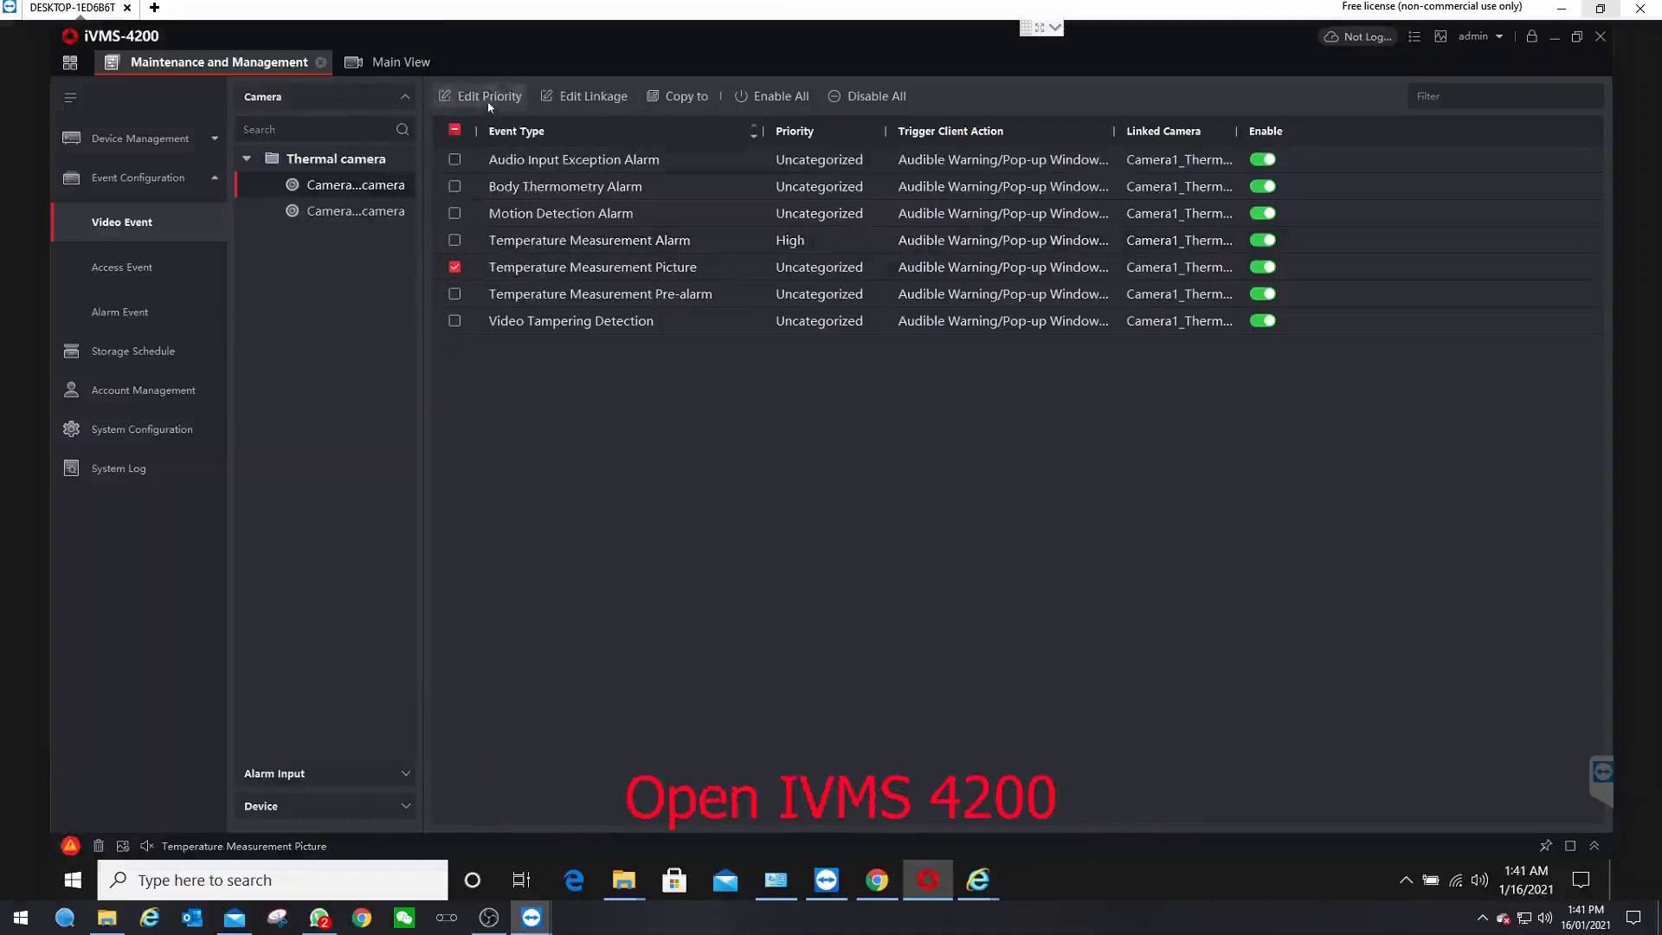
left_click(490, 97)
left_click(463, 169)
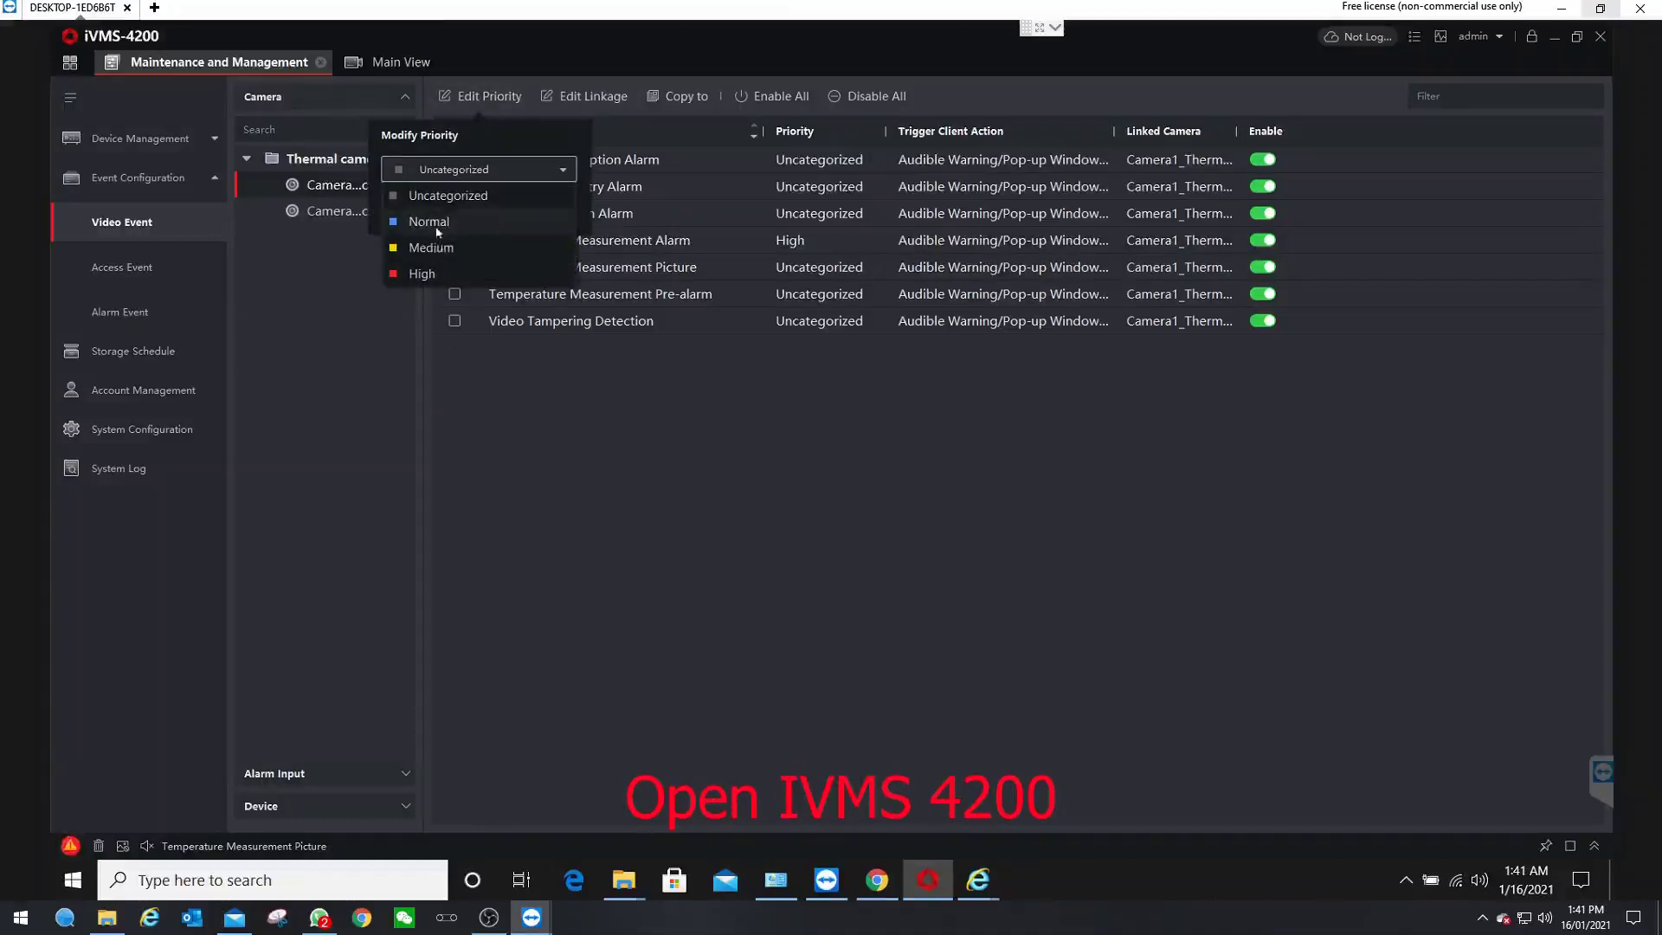
left_click(433, 222)
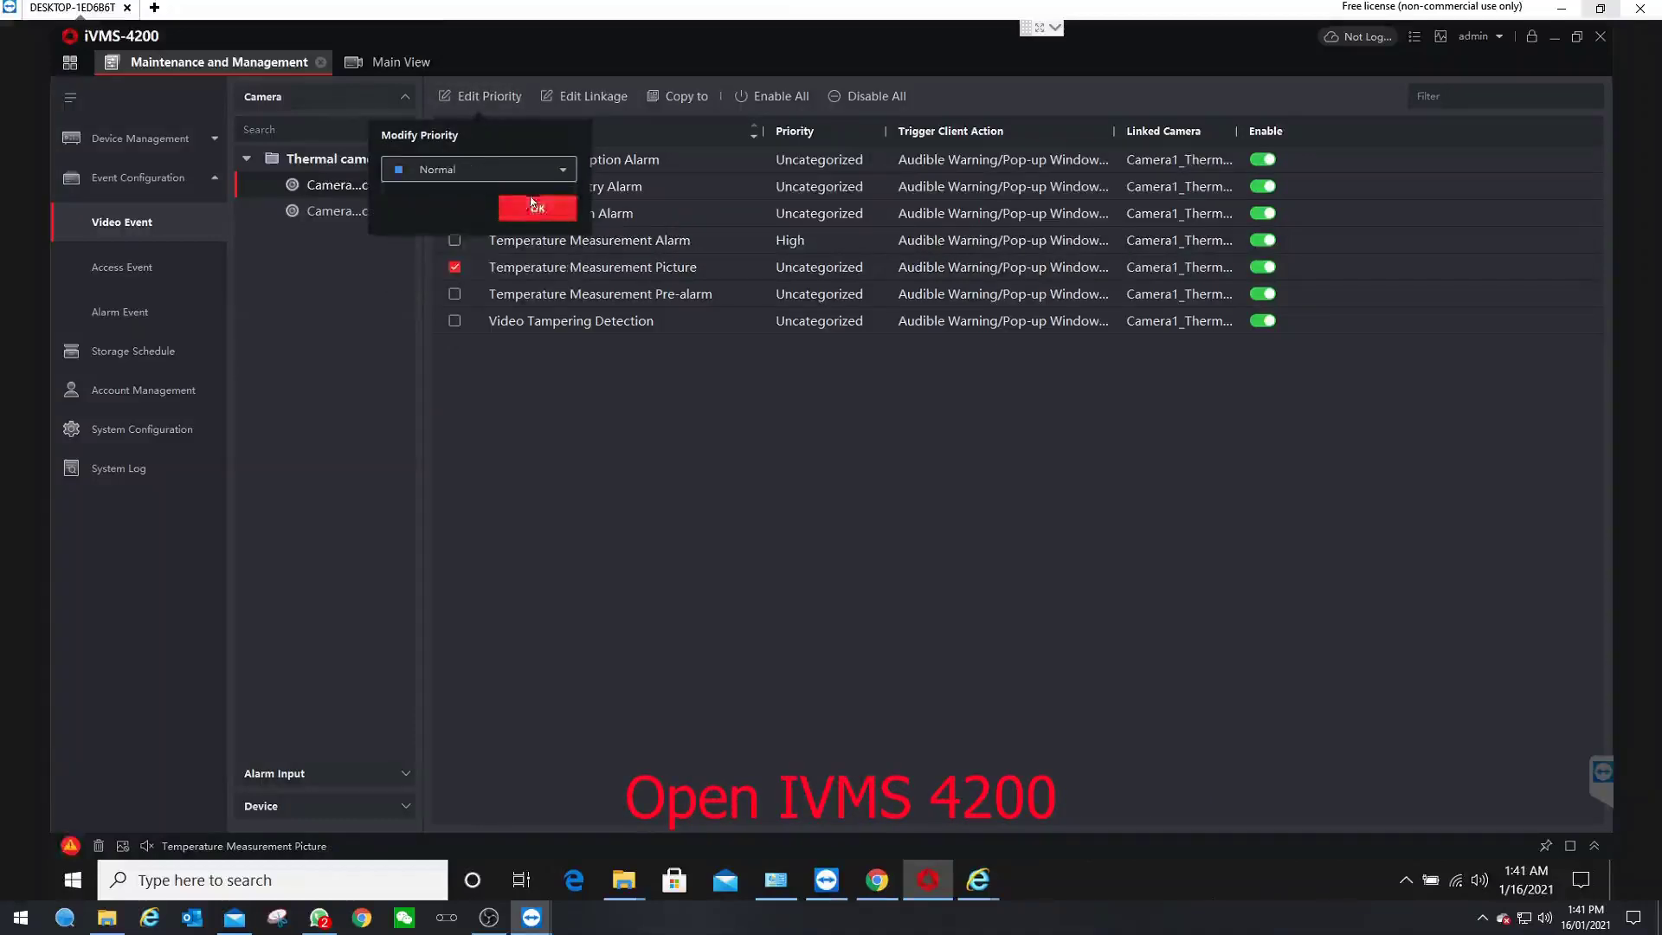
left_click(526, 211)
- Give the first channel's Temperature Measurement Pre-alarm event Medium priority
left_click(502, 288)
left_click(488, 97)
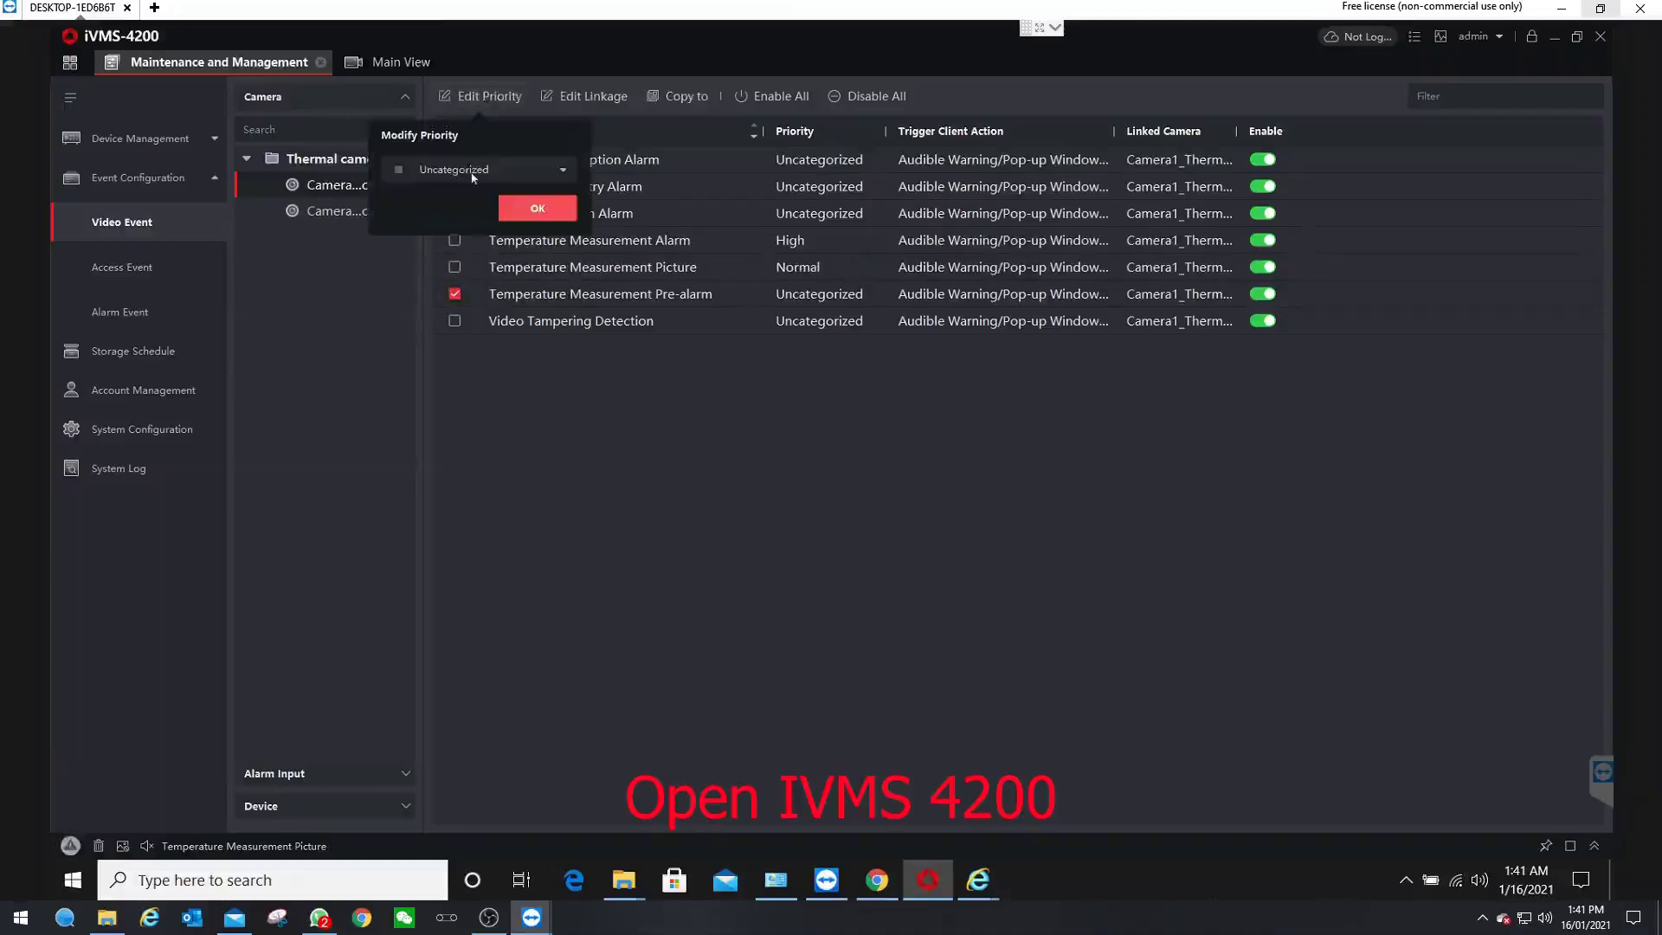
left_click(474, 170)
left_click(435, 251)
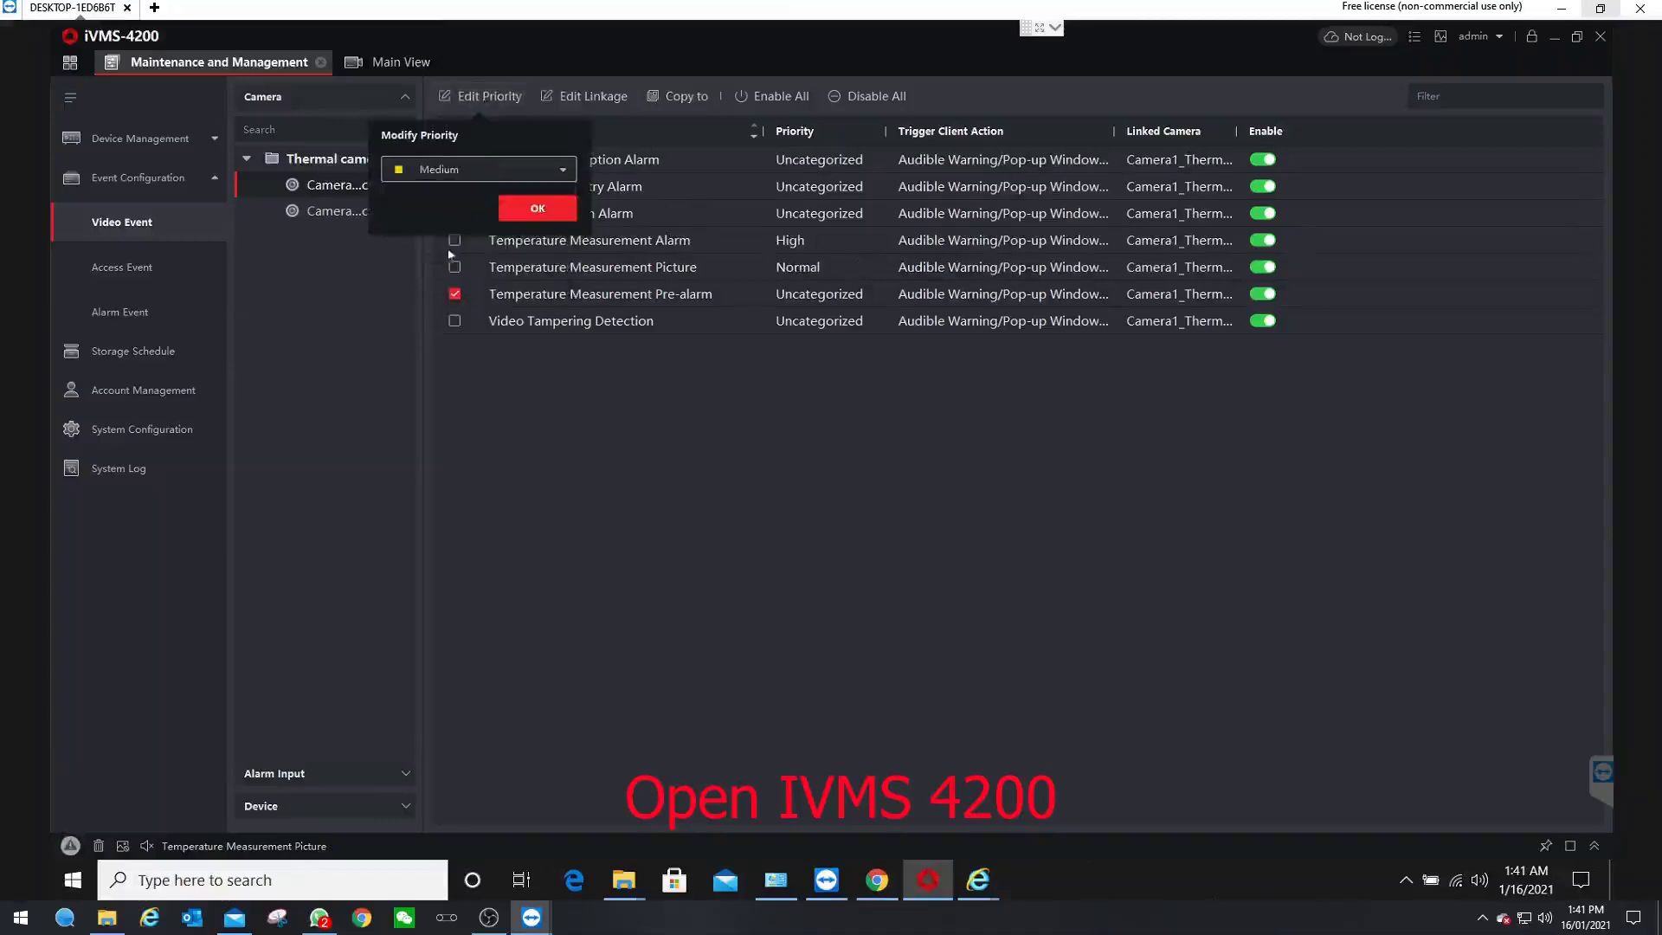
left_click(546, 210)
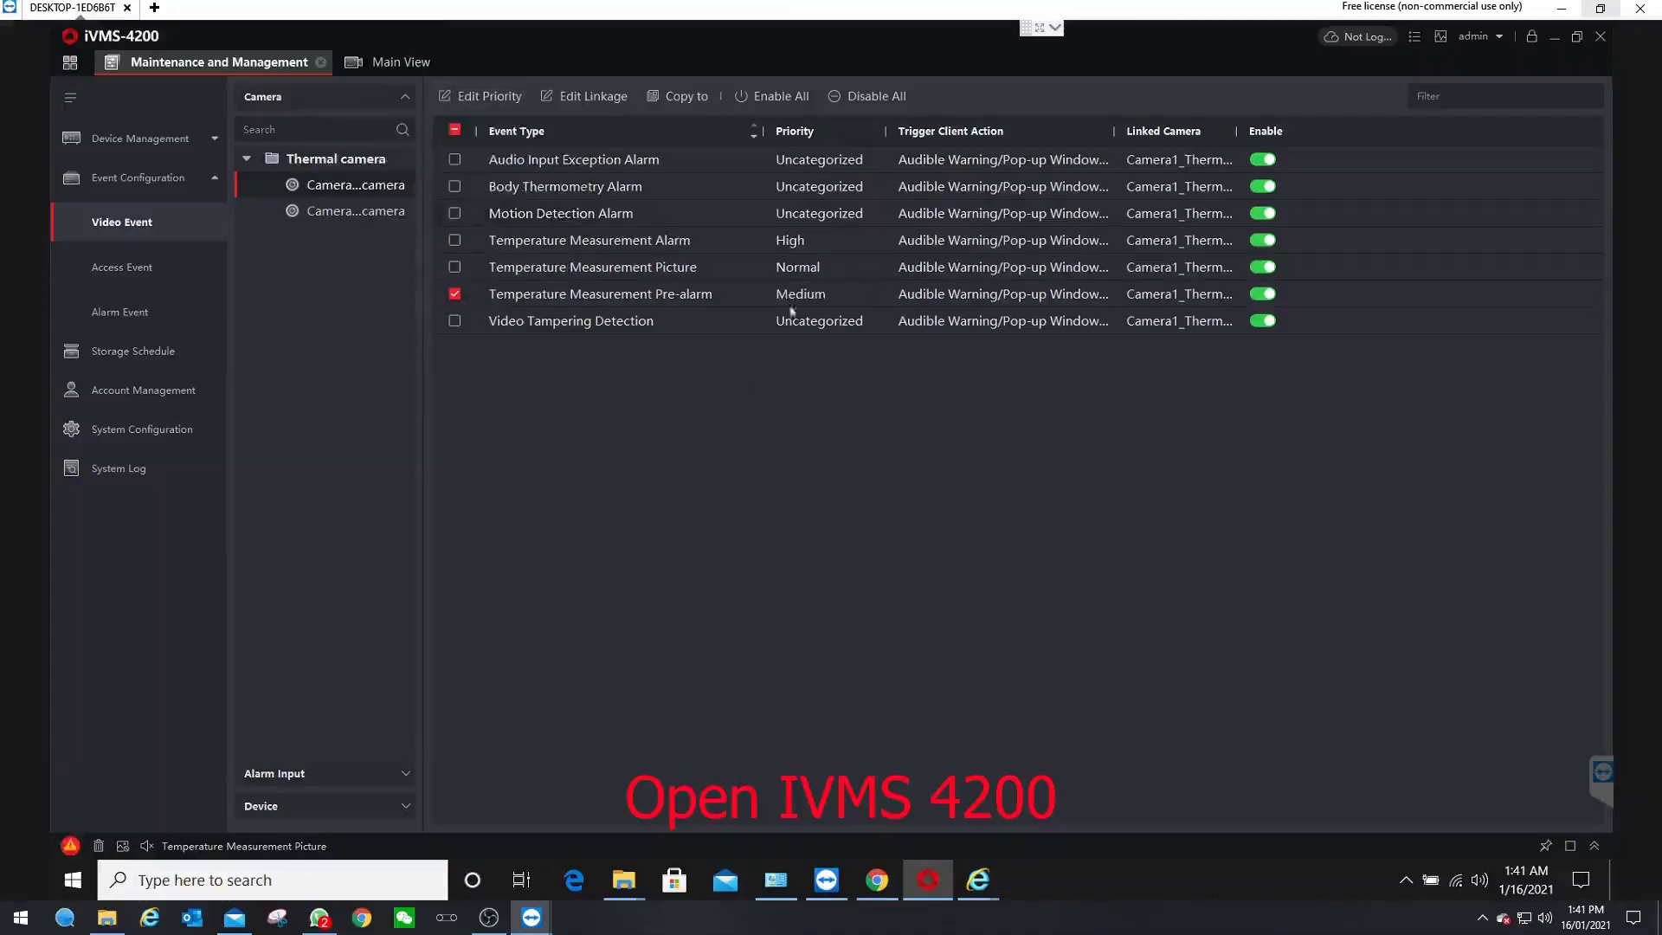
- Give the second channel's Temperature Measurement Alarm event High priority
left_click(336, 213)
left_click(455, 213)
left_click(485, 96)
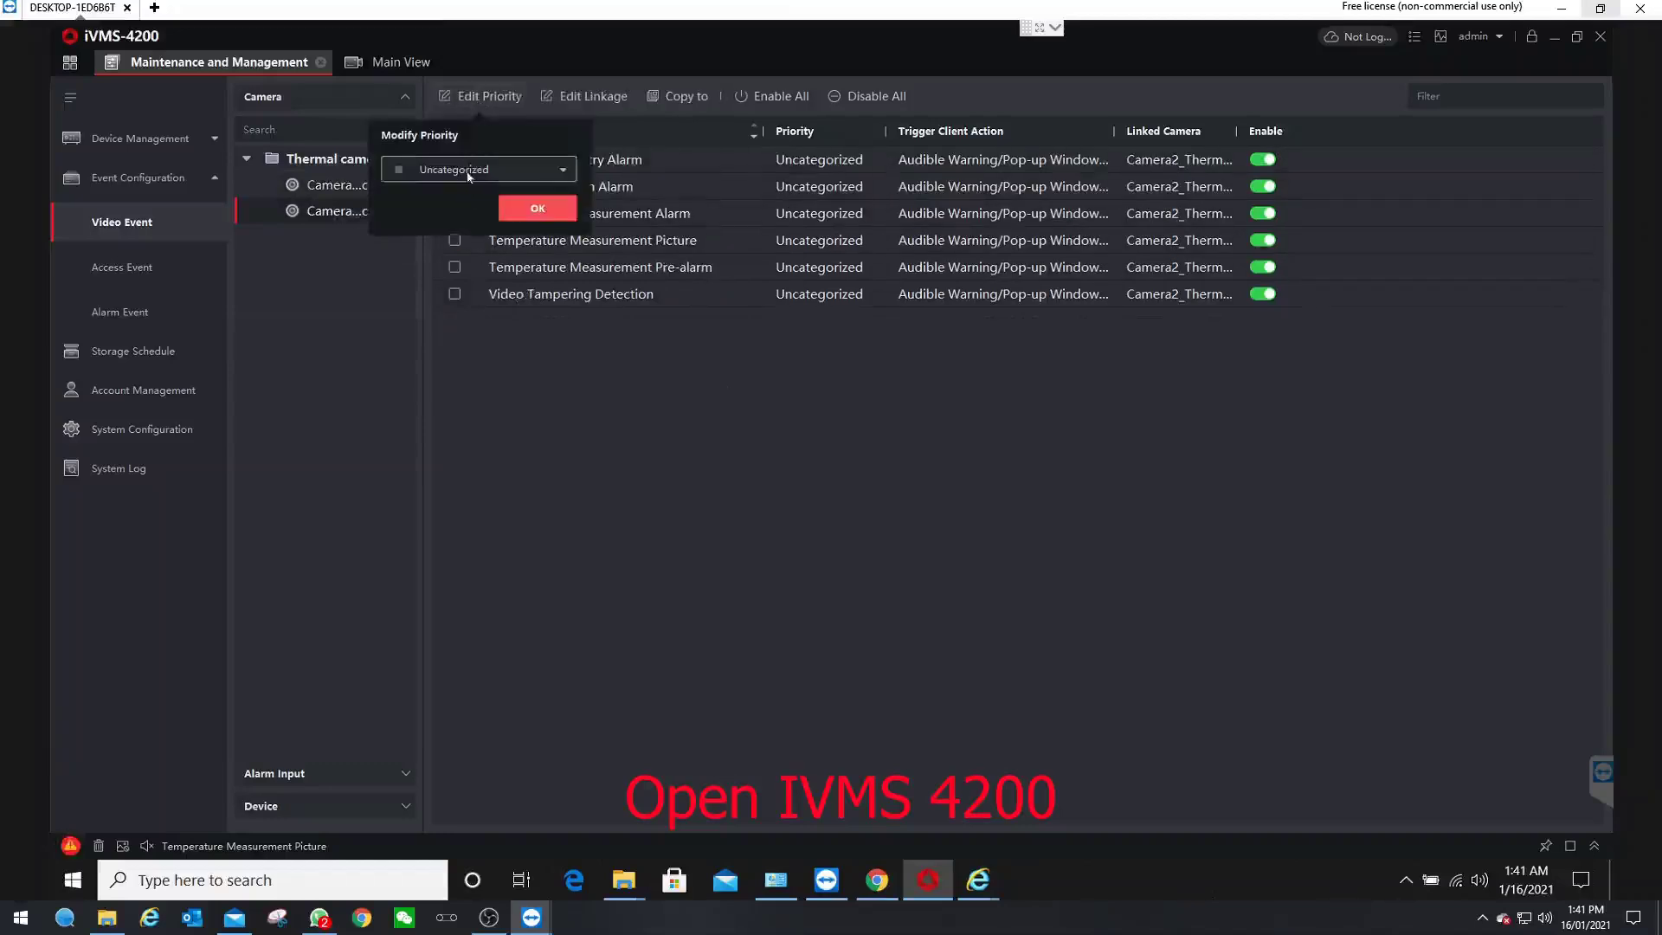
left_click(448, 169)
left_click(422, 273)
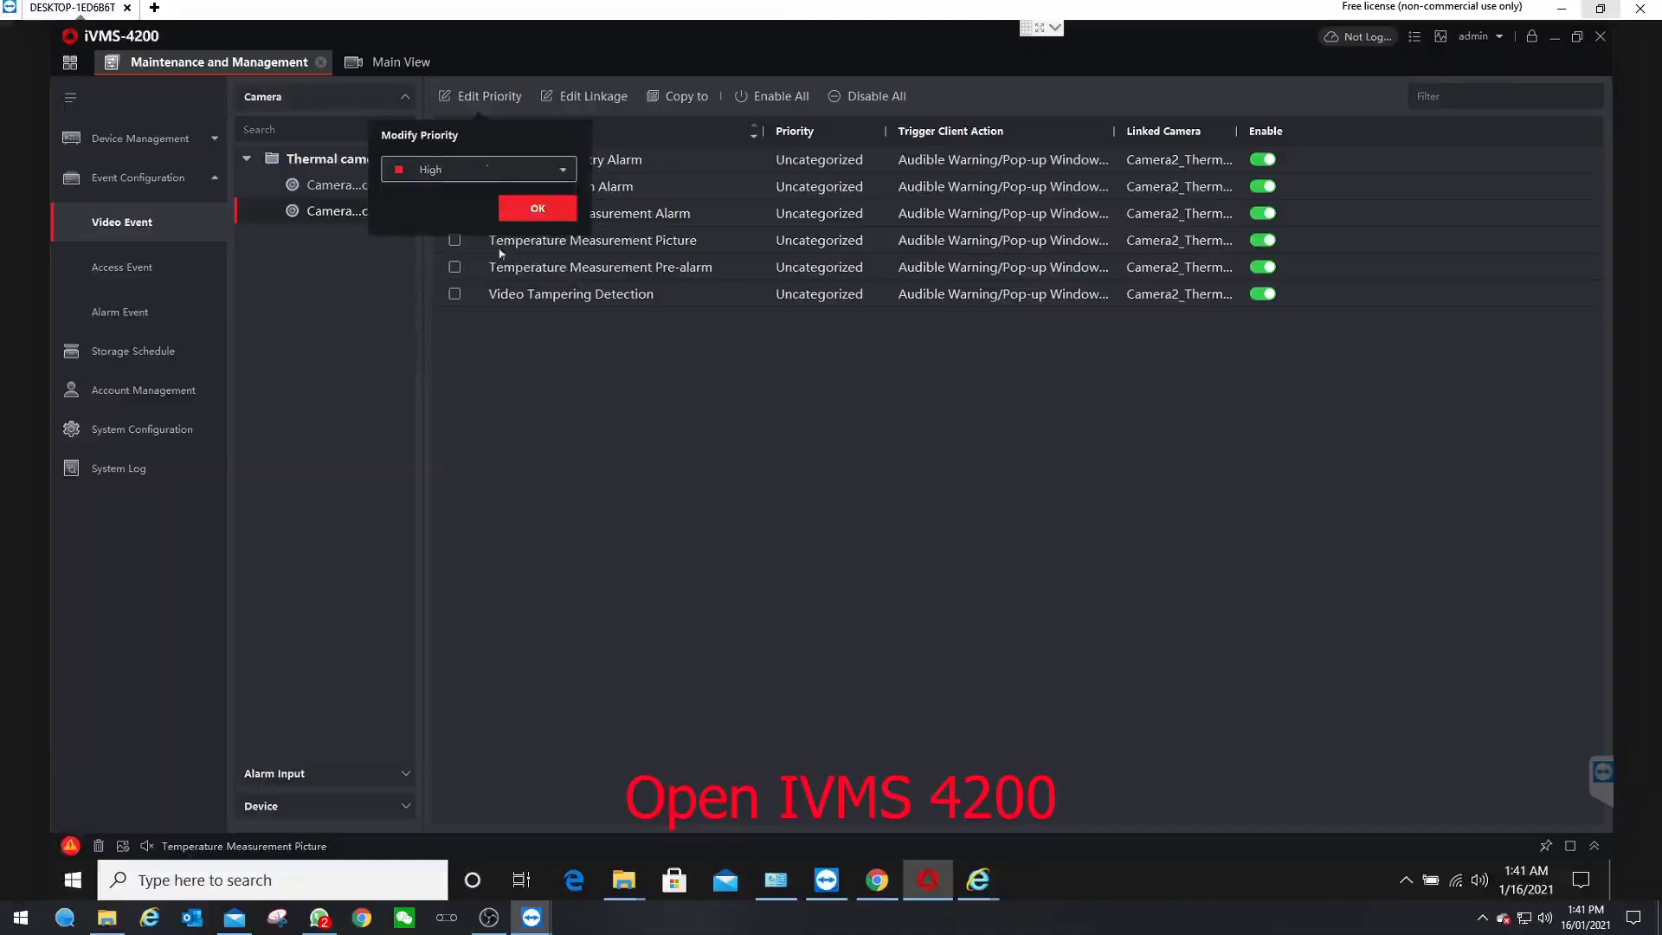
left_click(538, 208)
- Give the second channel's Temperature Measurement Picture event Normal priority
left_click(455, 240)
left_click(455, 214)
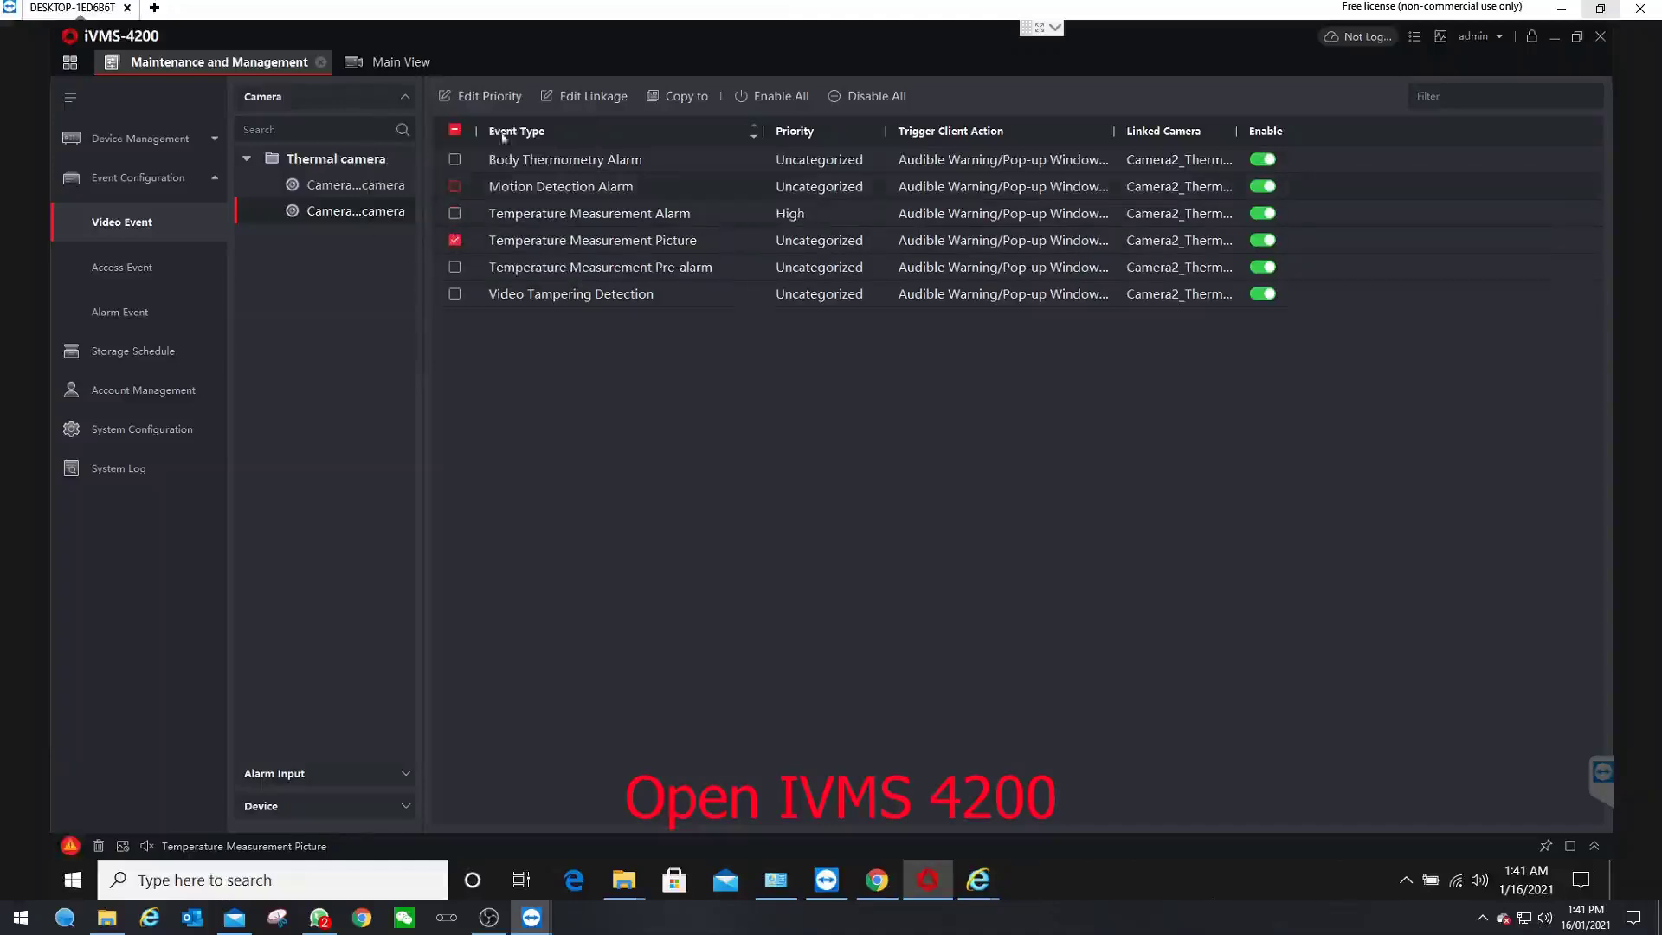
left_click(490, 96)
left_click(485, 179)
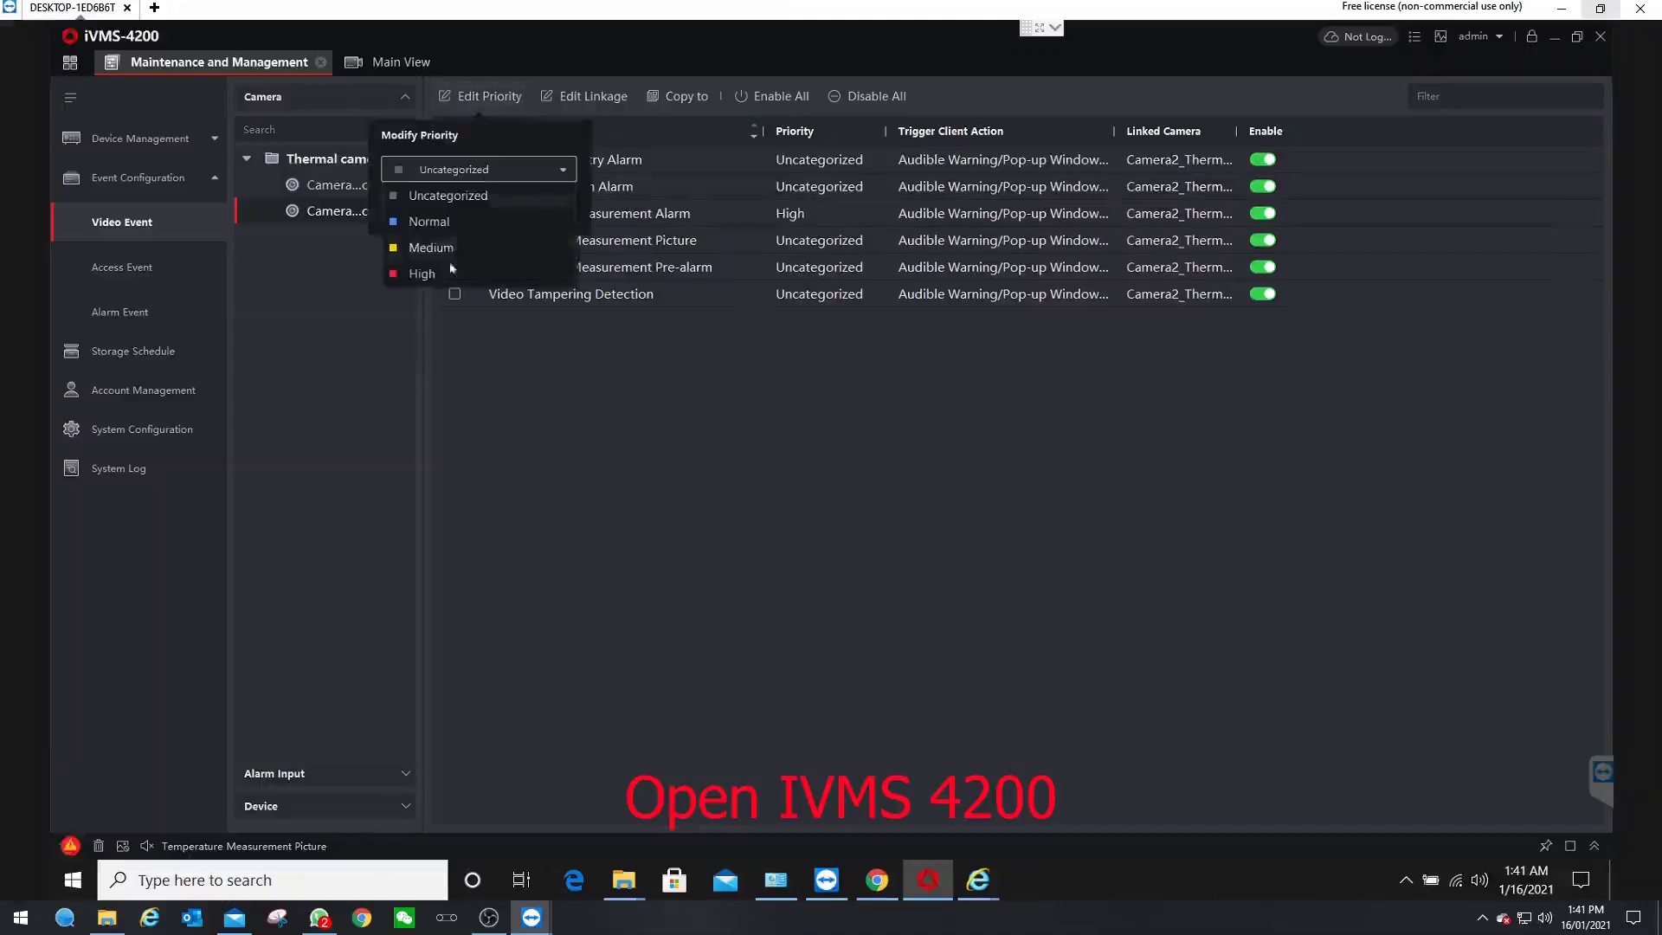
left_click(433, 222)
left_click(551, 212)
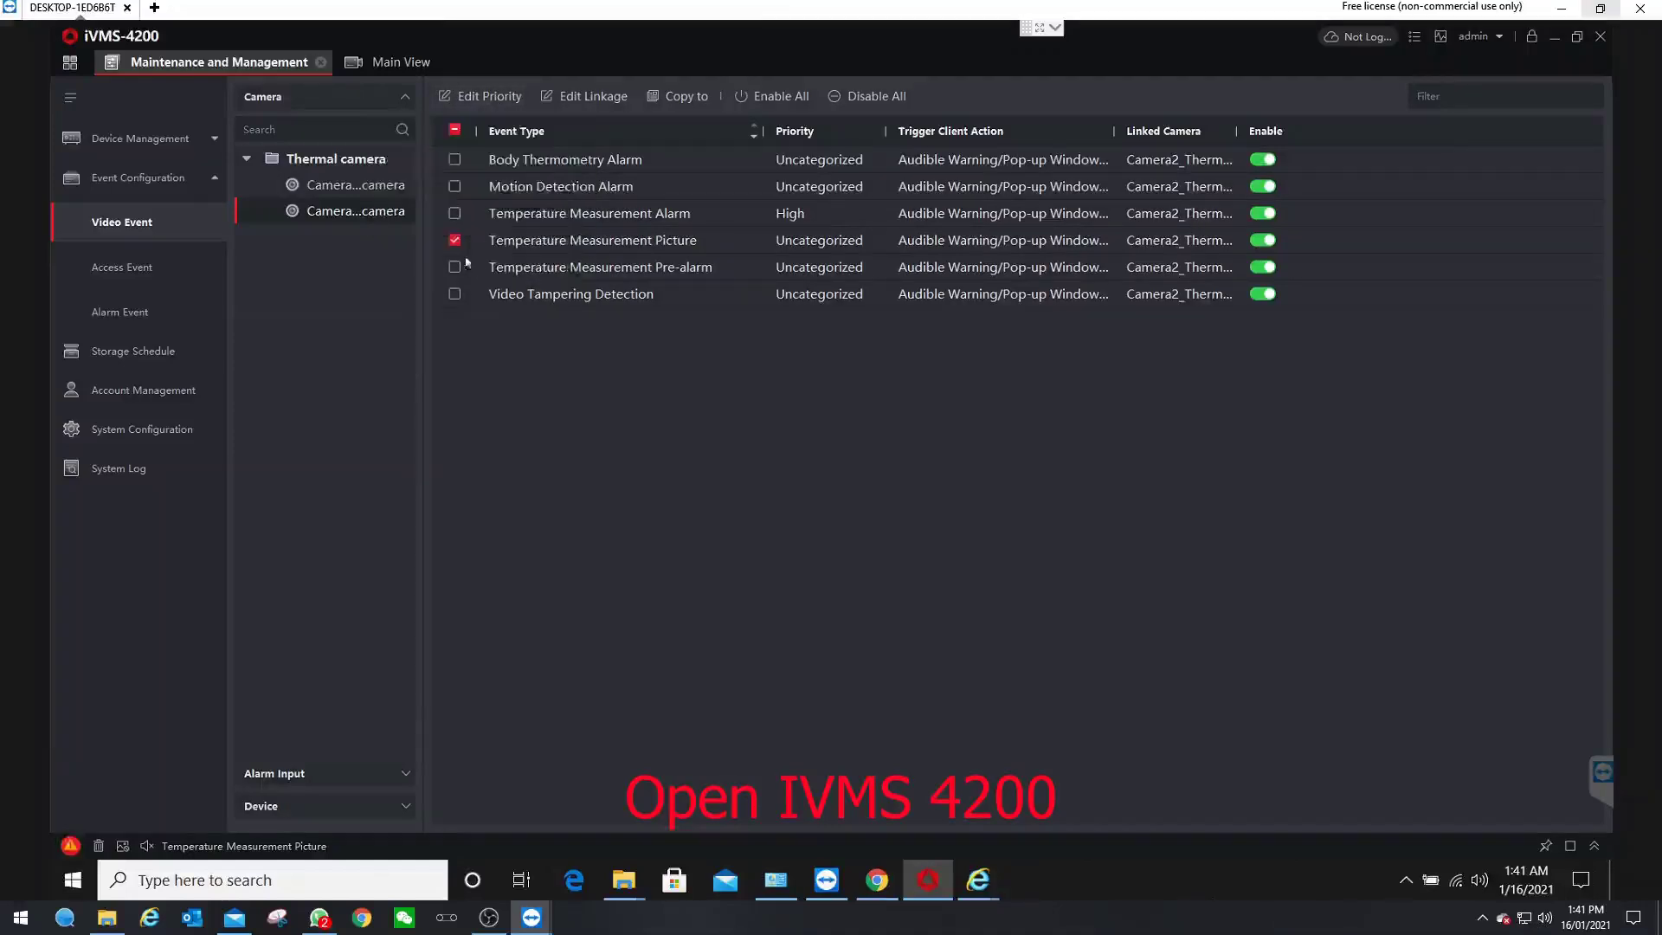
- Give the second channel's Temperature Measurement Pre-alarm event Medium priority
left_click(455, 241)
left_click(455, 267)
left_click(490, 96)
left_click(485, 179)
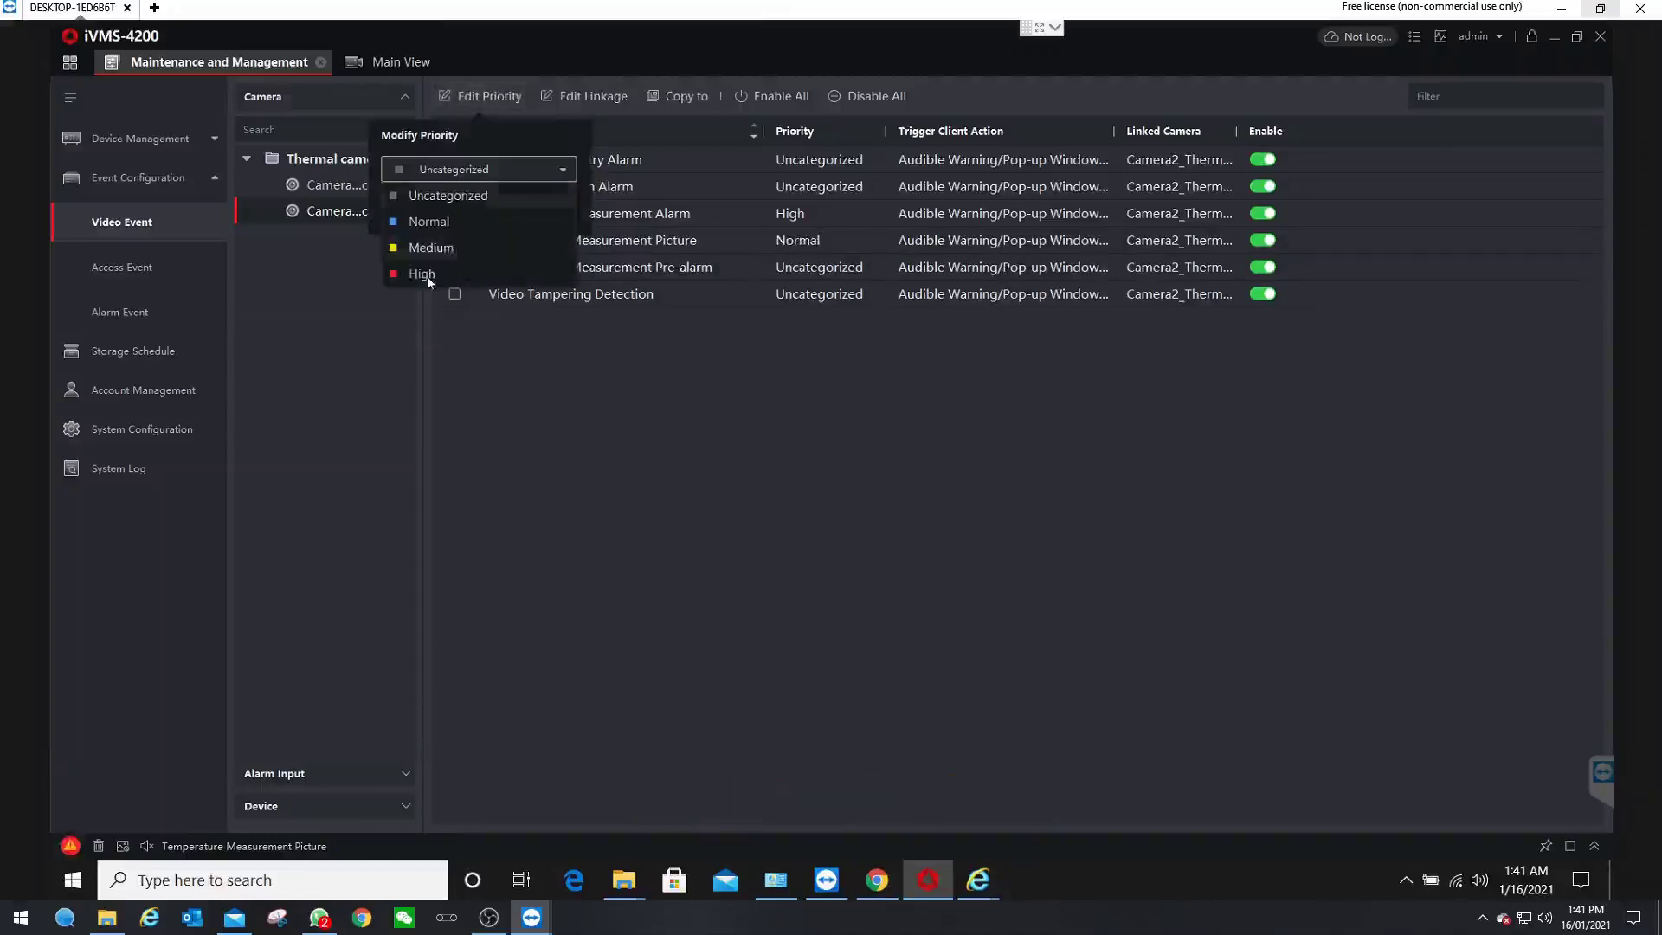
left_click(424, 248)
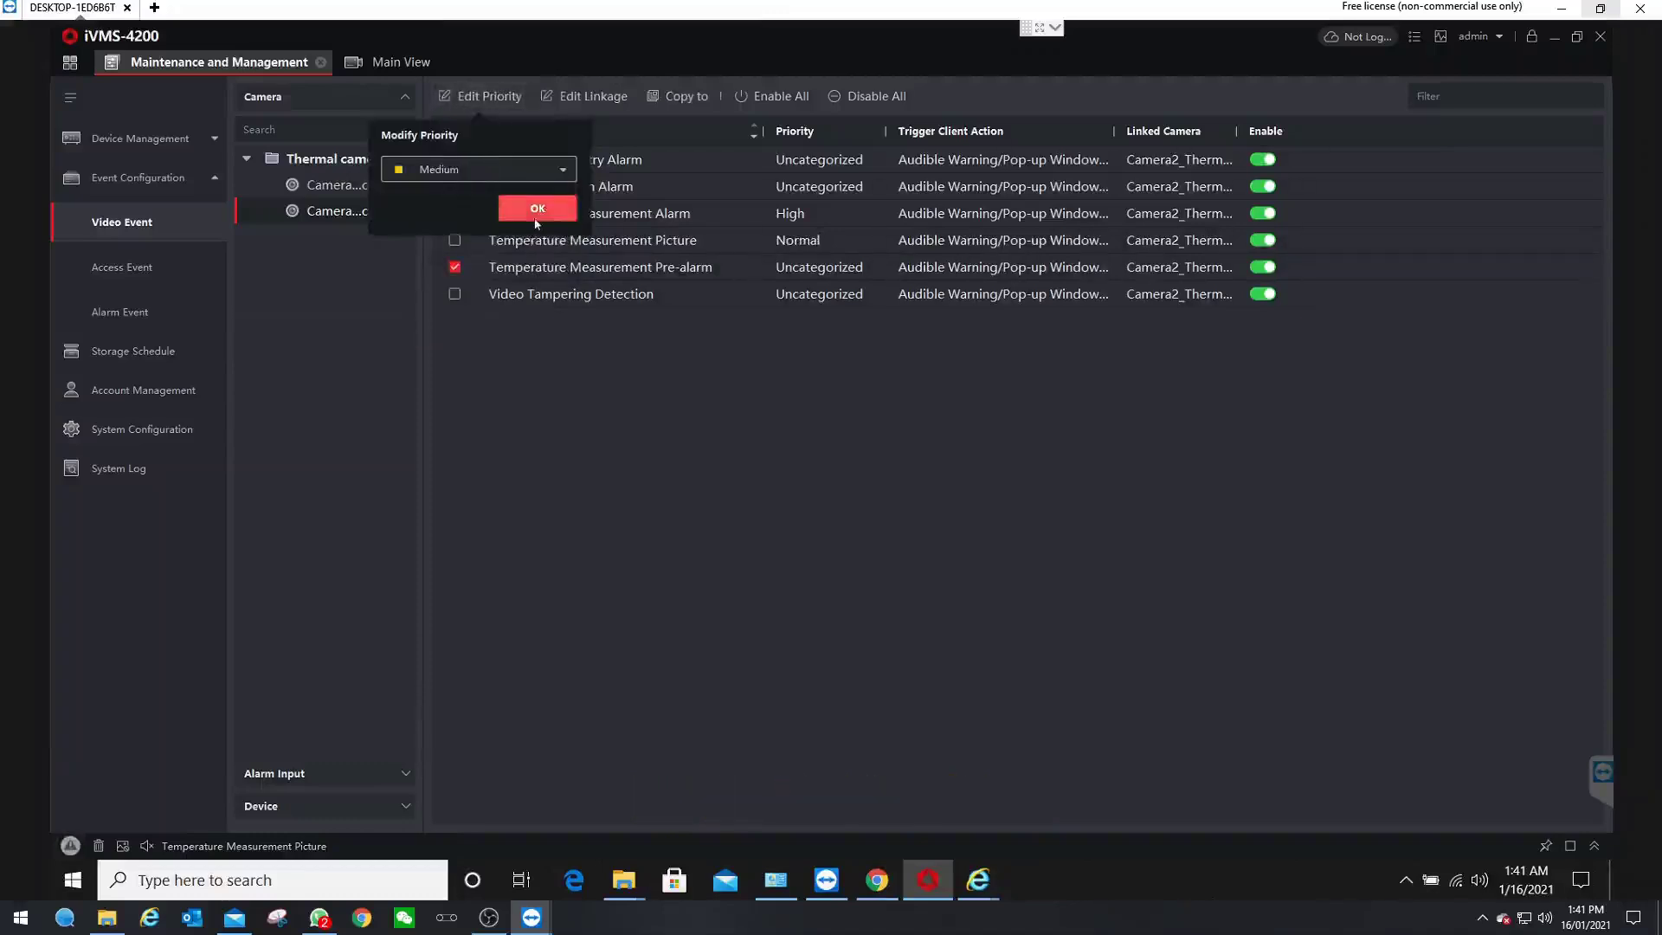
left_click(544, 212)
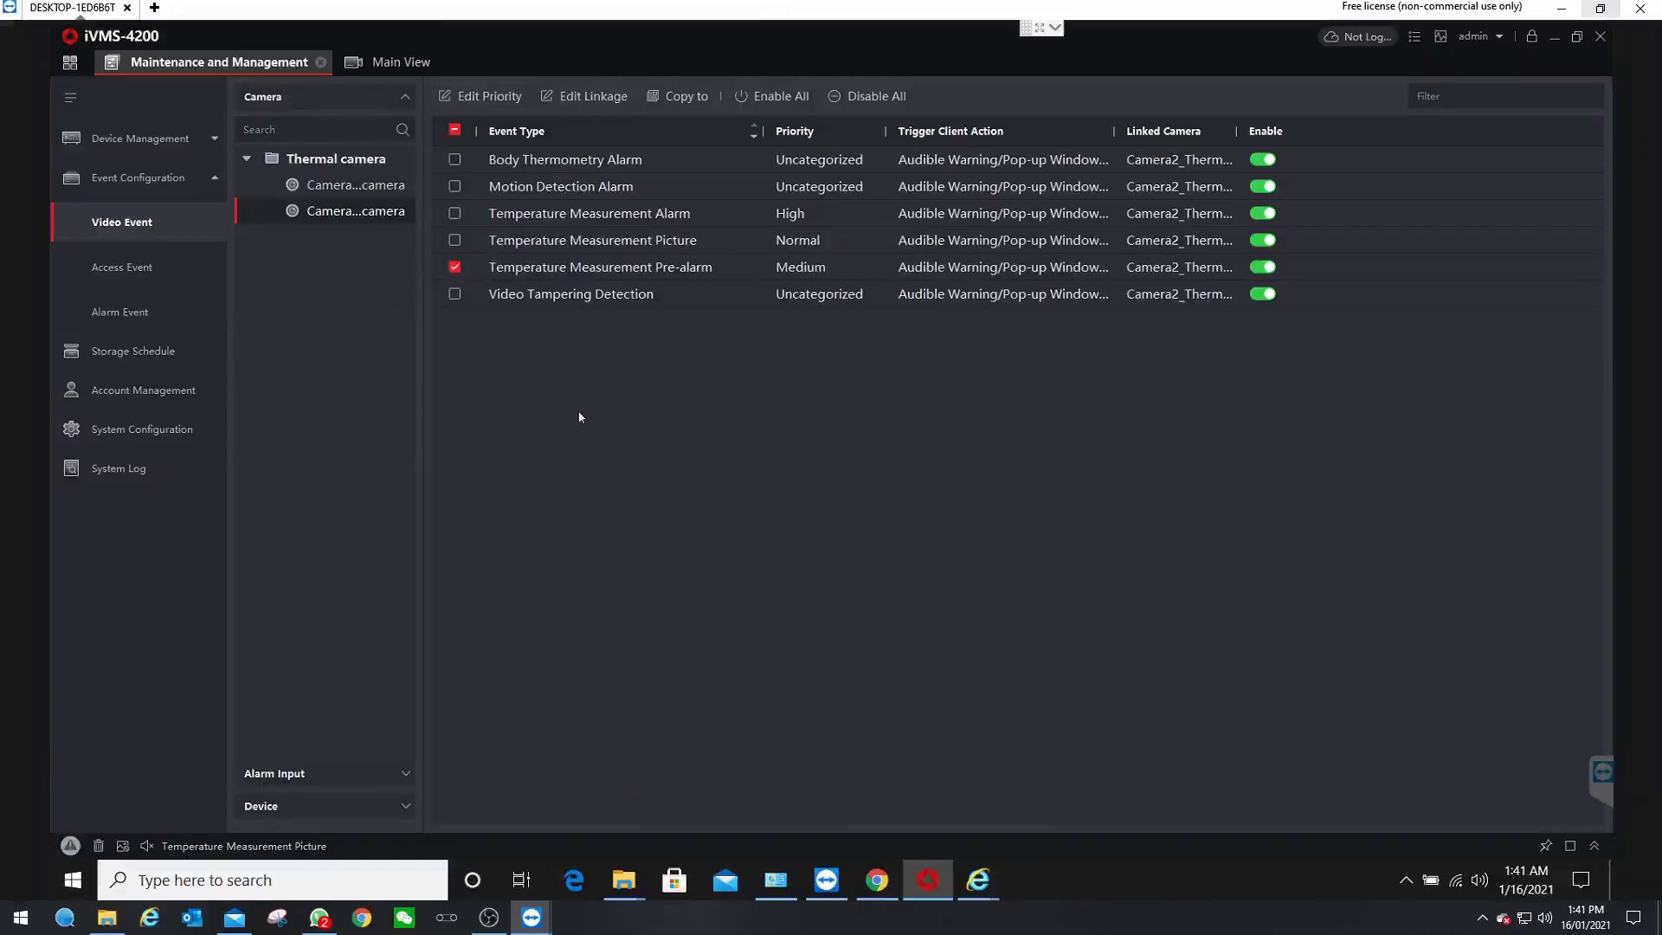
left_click(174, 351)
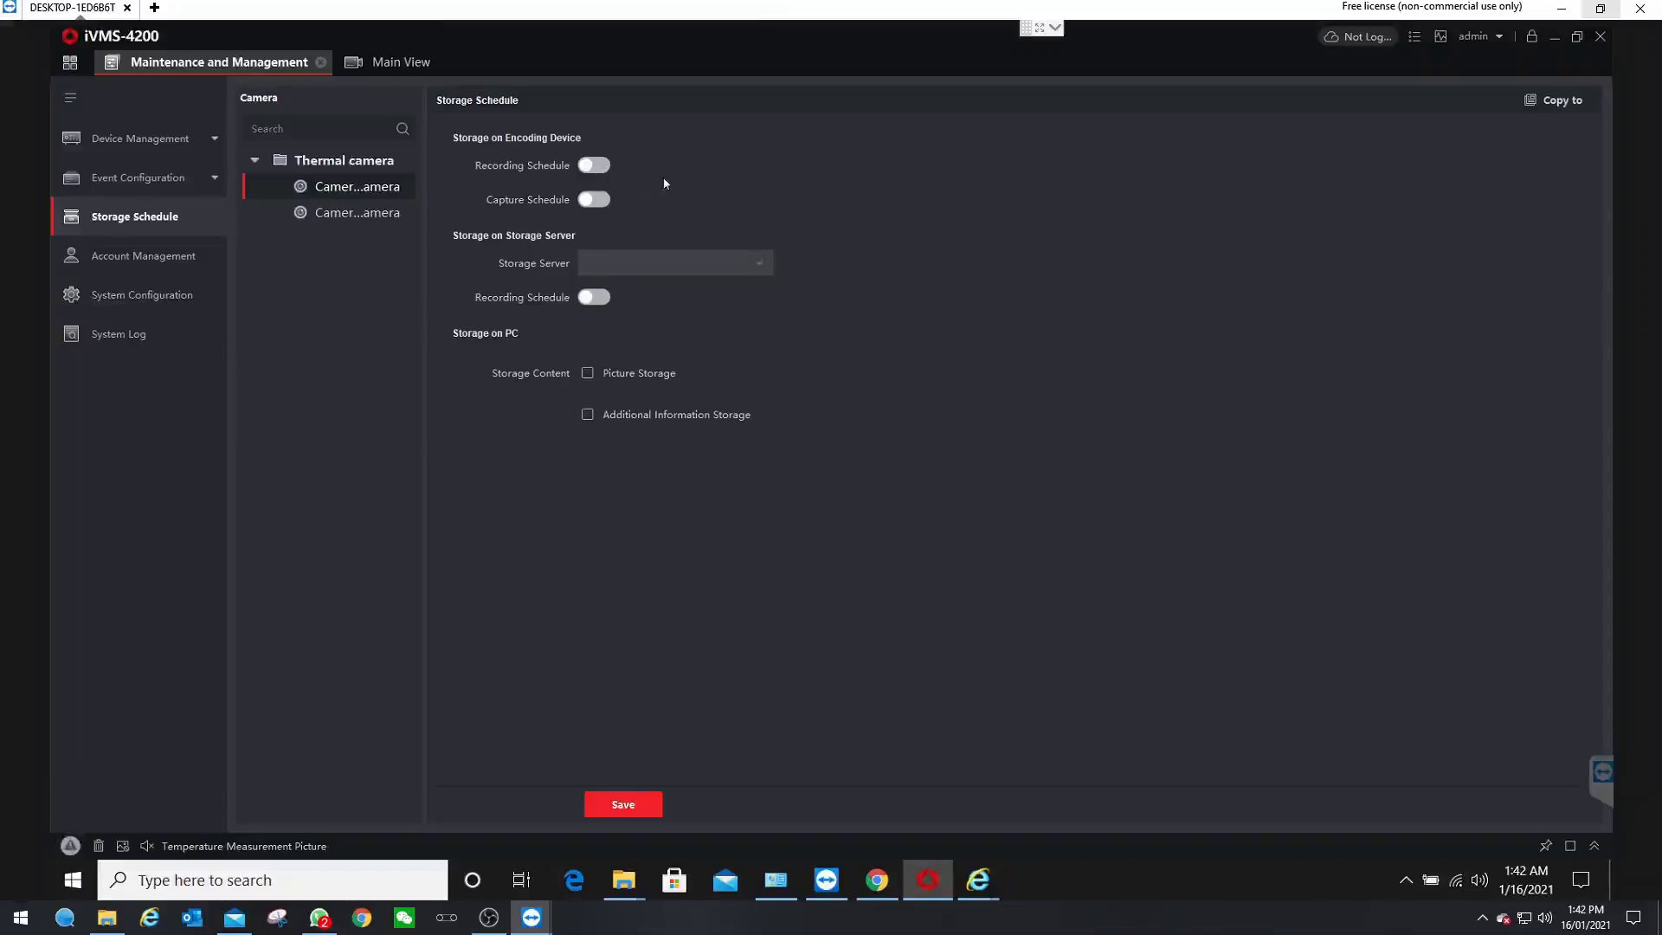
- Give the first camera All-day Template recording and capture schedules with PC picture storage, and save
left_click(596, 167)
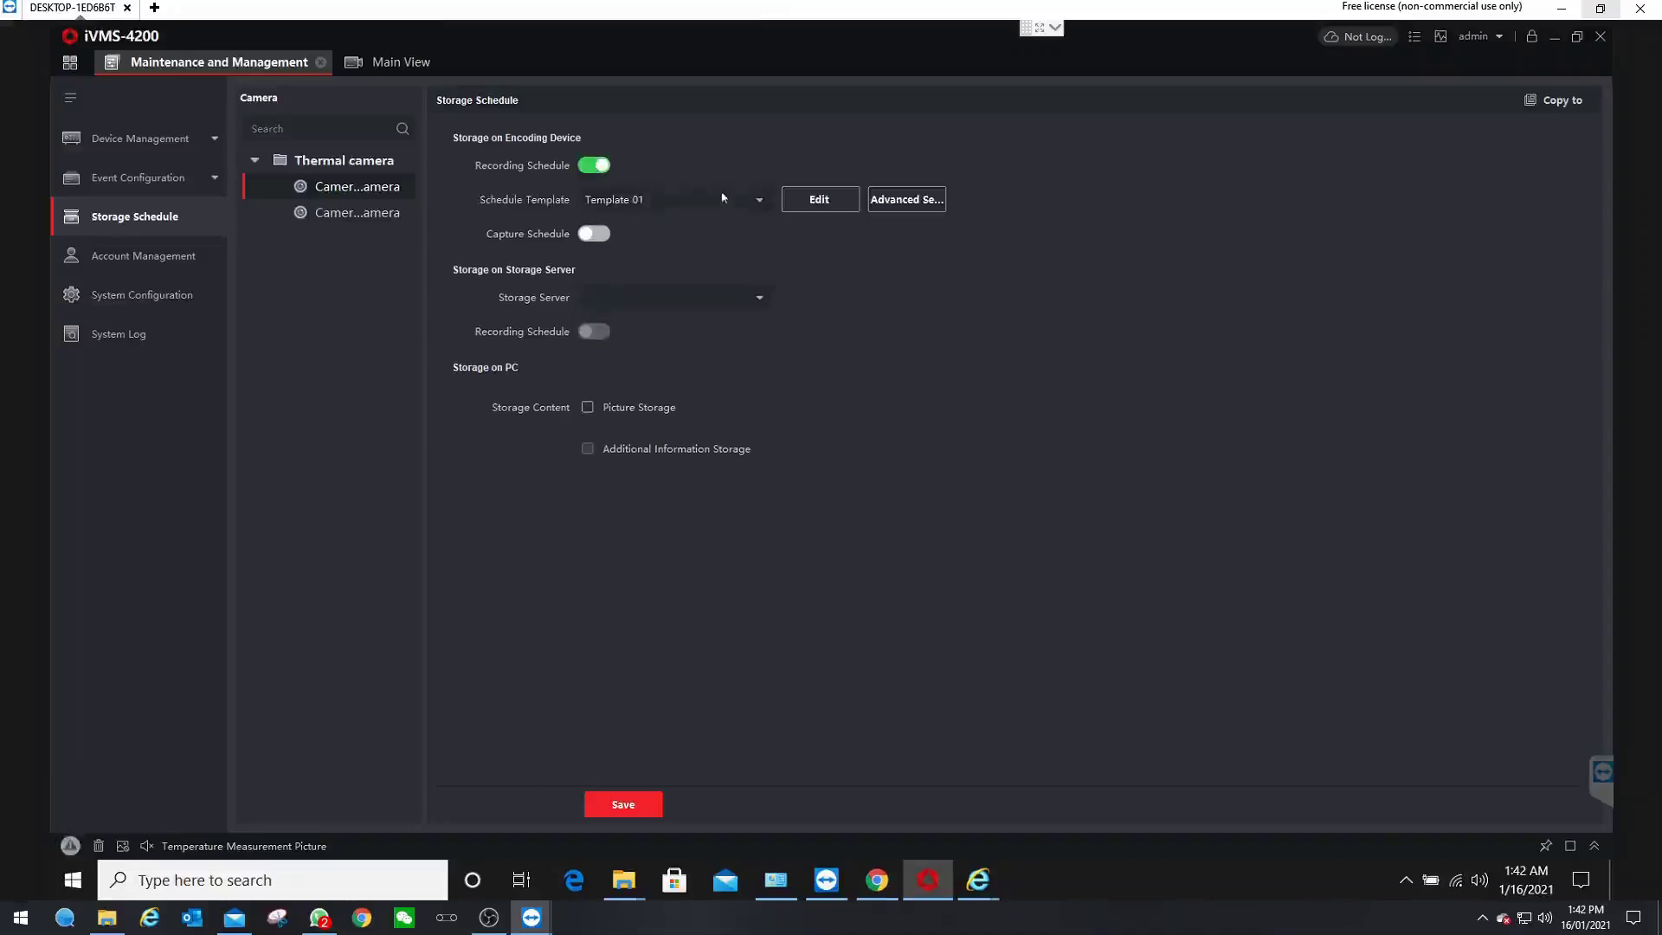
left_click(691, 206)
left_click(639, 227)
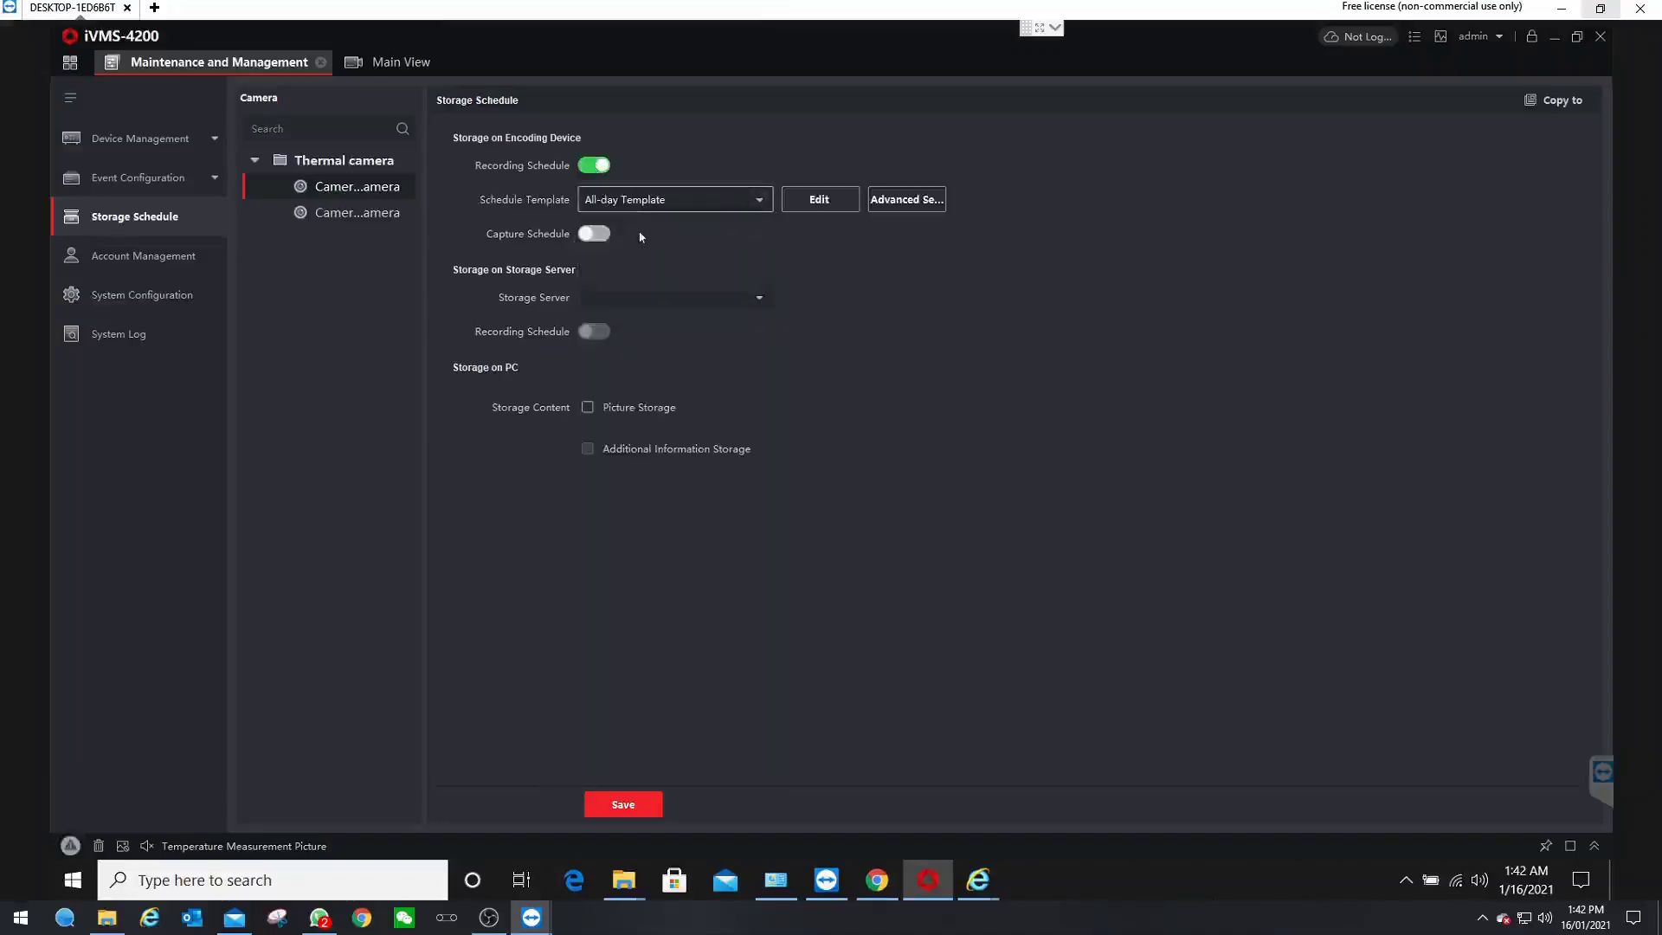
left_click(594, 234)
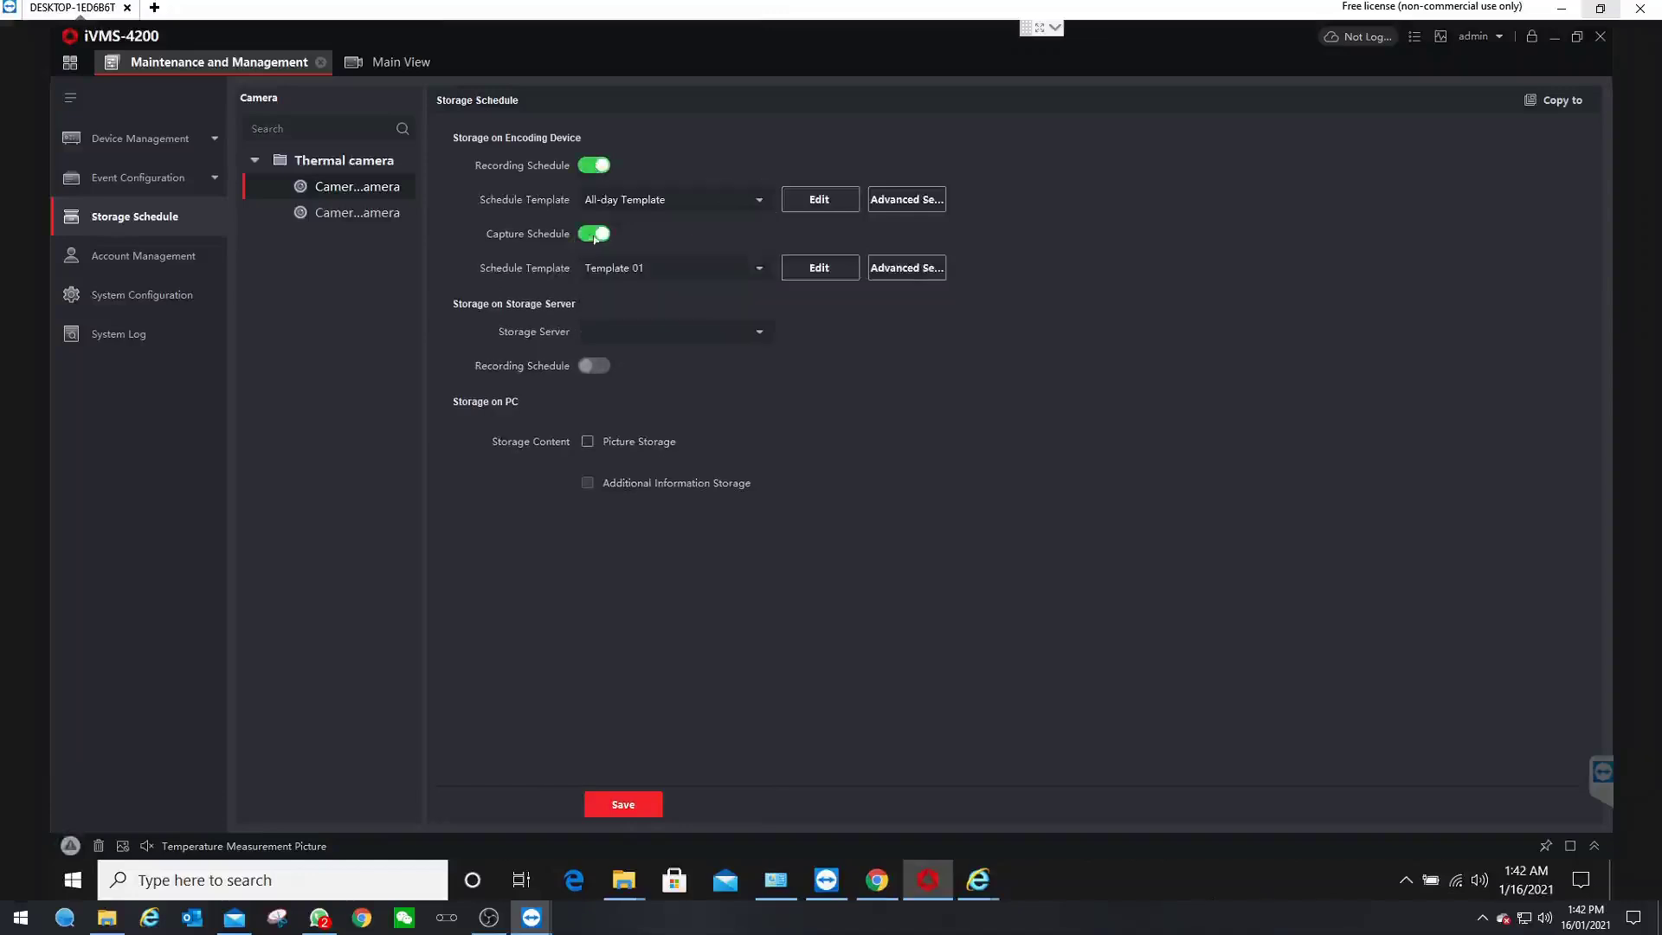
left_click(753, 268)
left_click(634, 295)
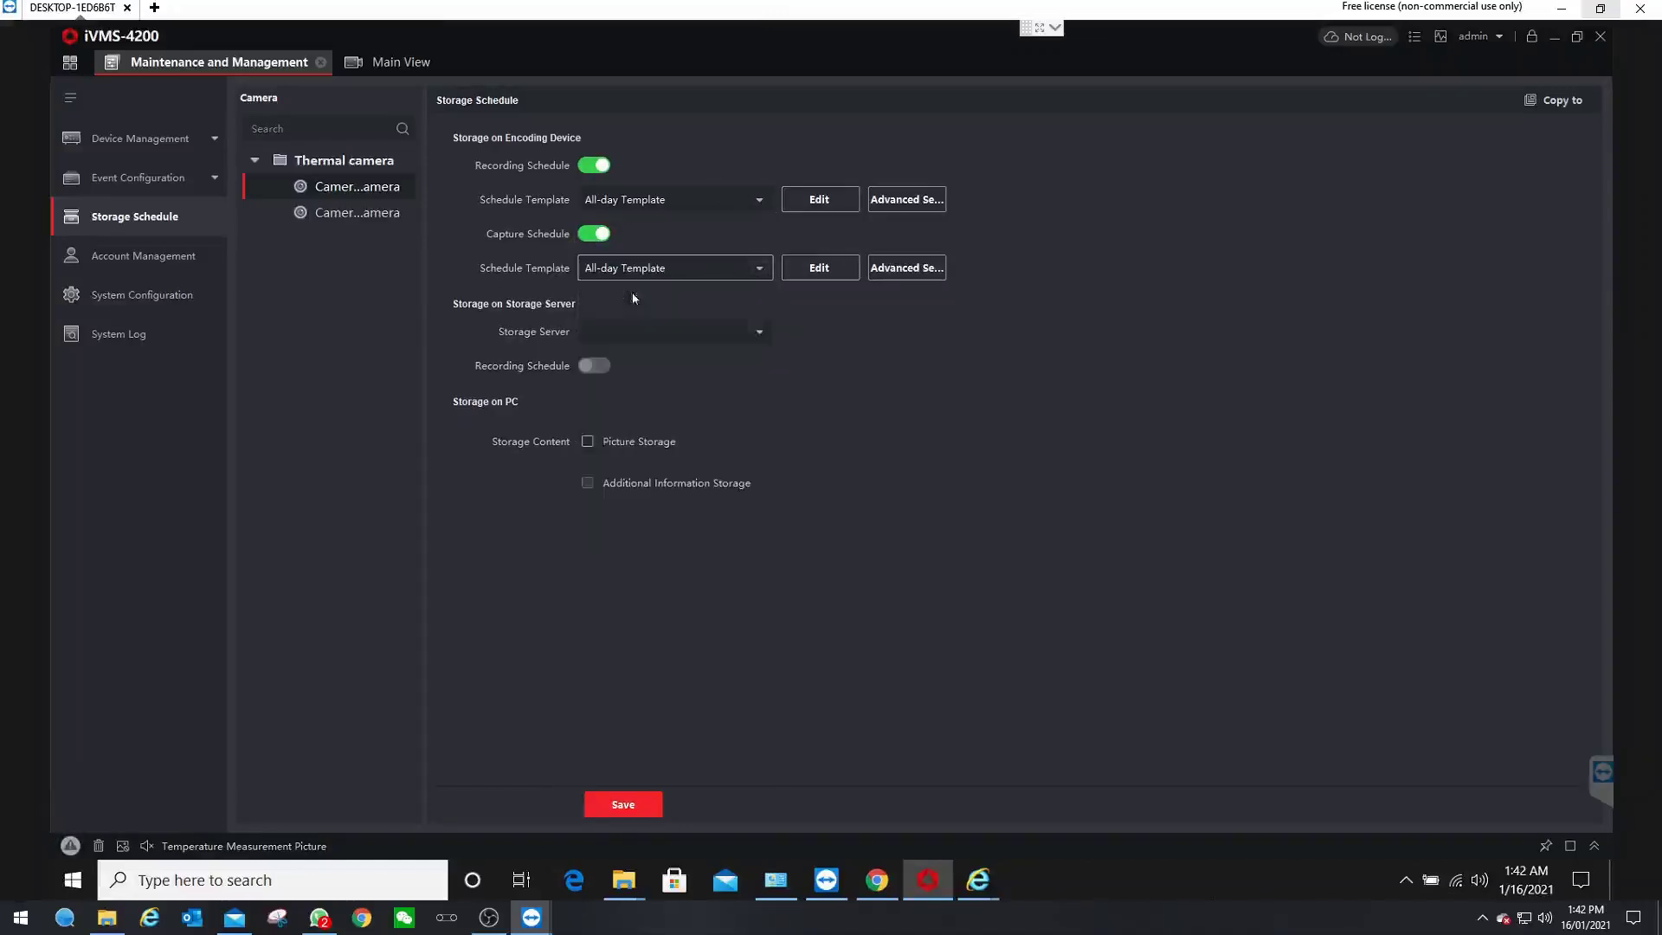
left_click(589, 444)
left_click(626, 801)
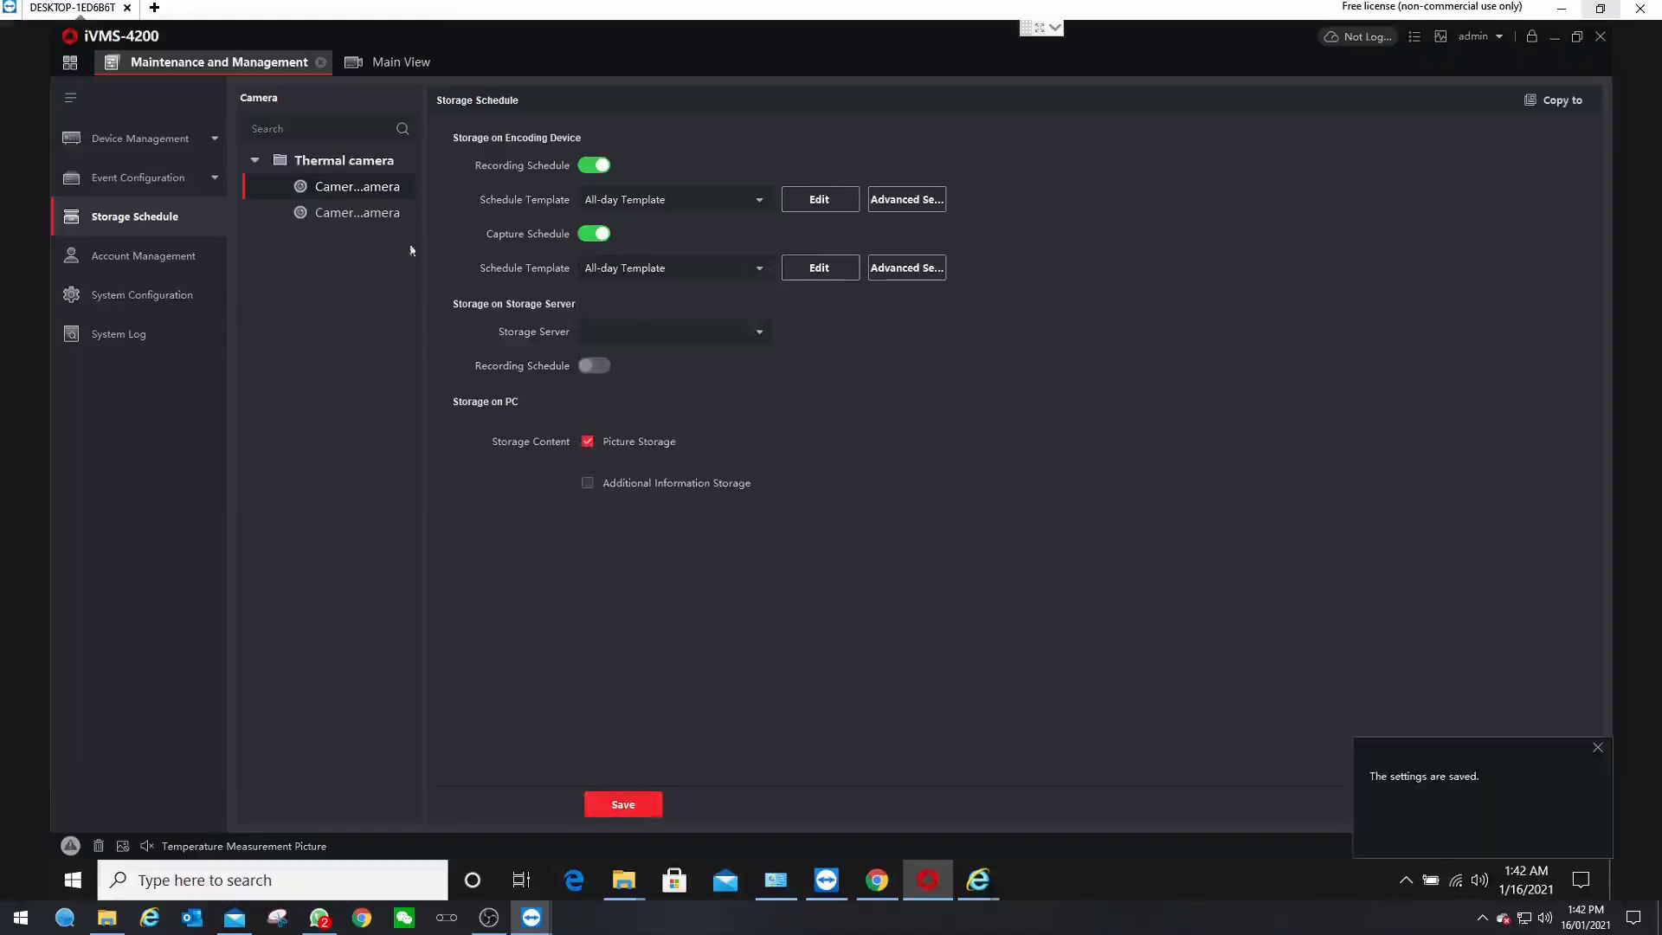
- Give the second camera All-day Template recording and capture schedules with PC picture storage, and save
left_click(373, 213)
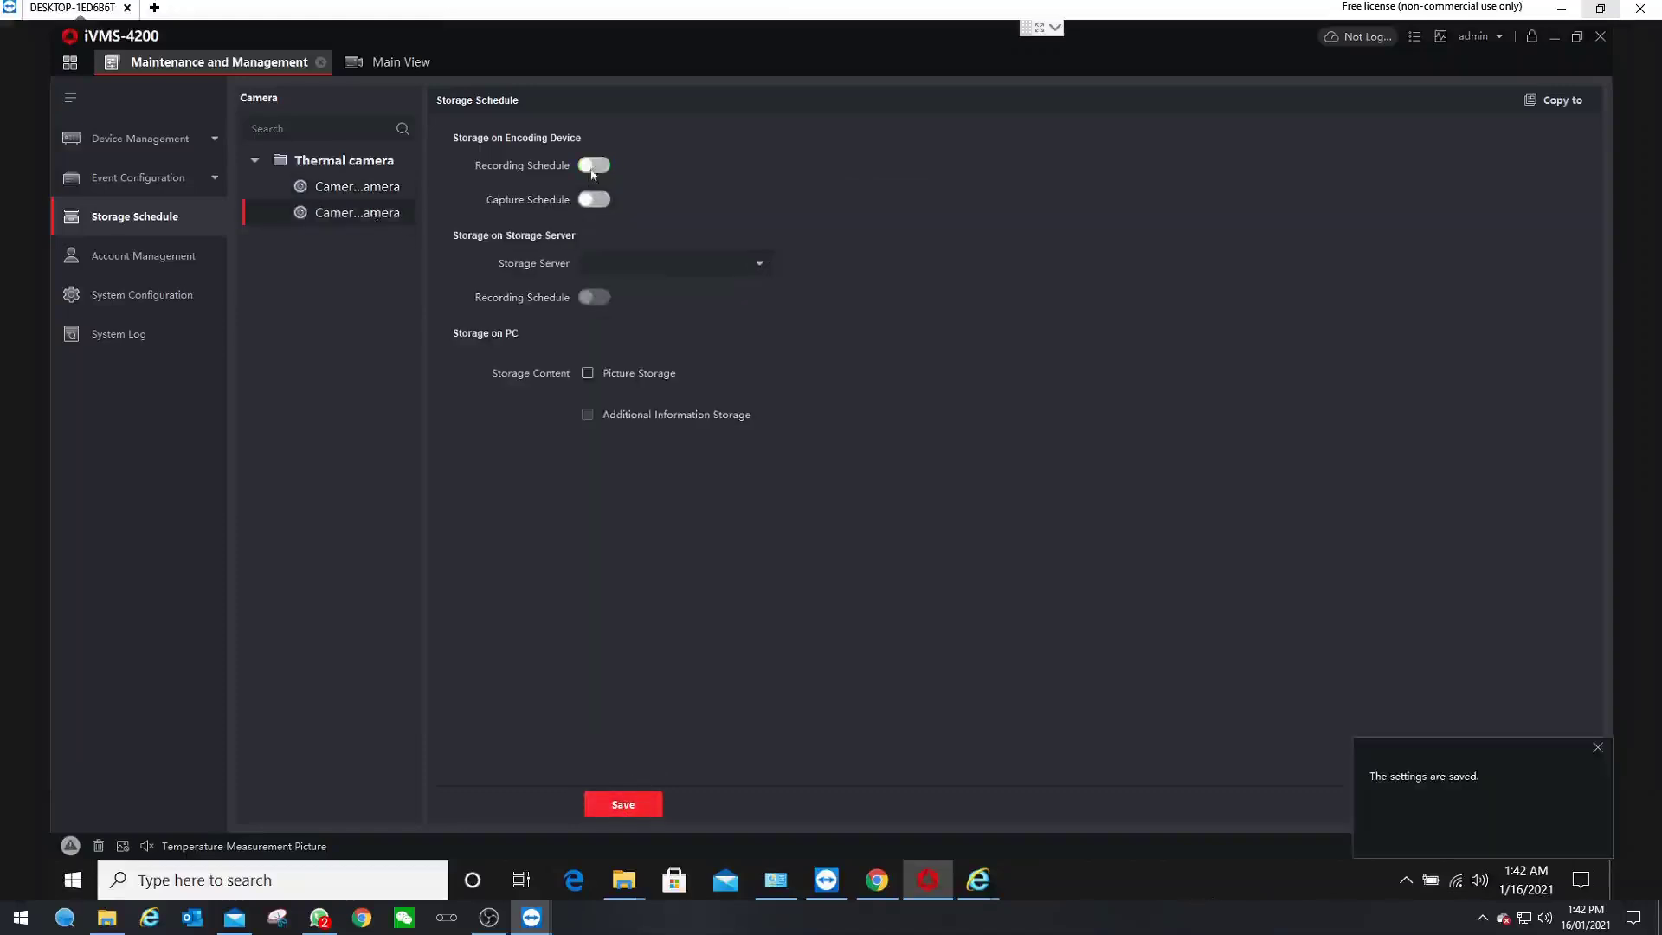
left_click(593, 167)
left_click(624, 199)
scroll(614, 260, "up", 3)
left_click(612, 225)
left_click(606, 233)
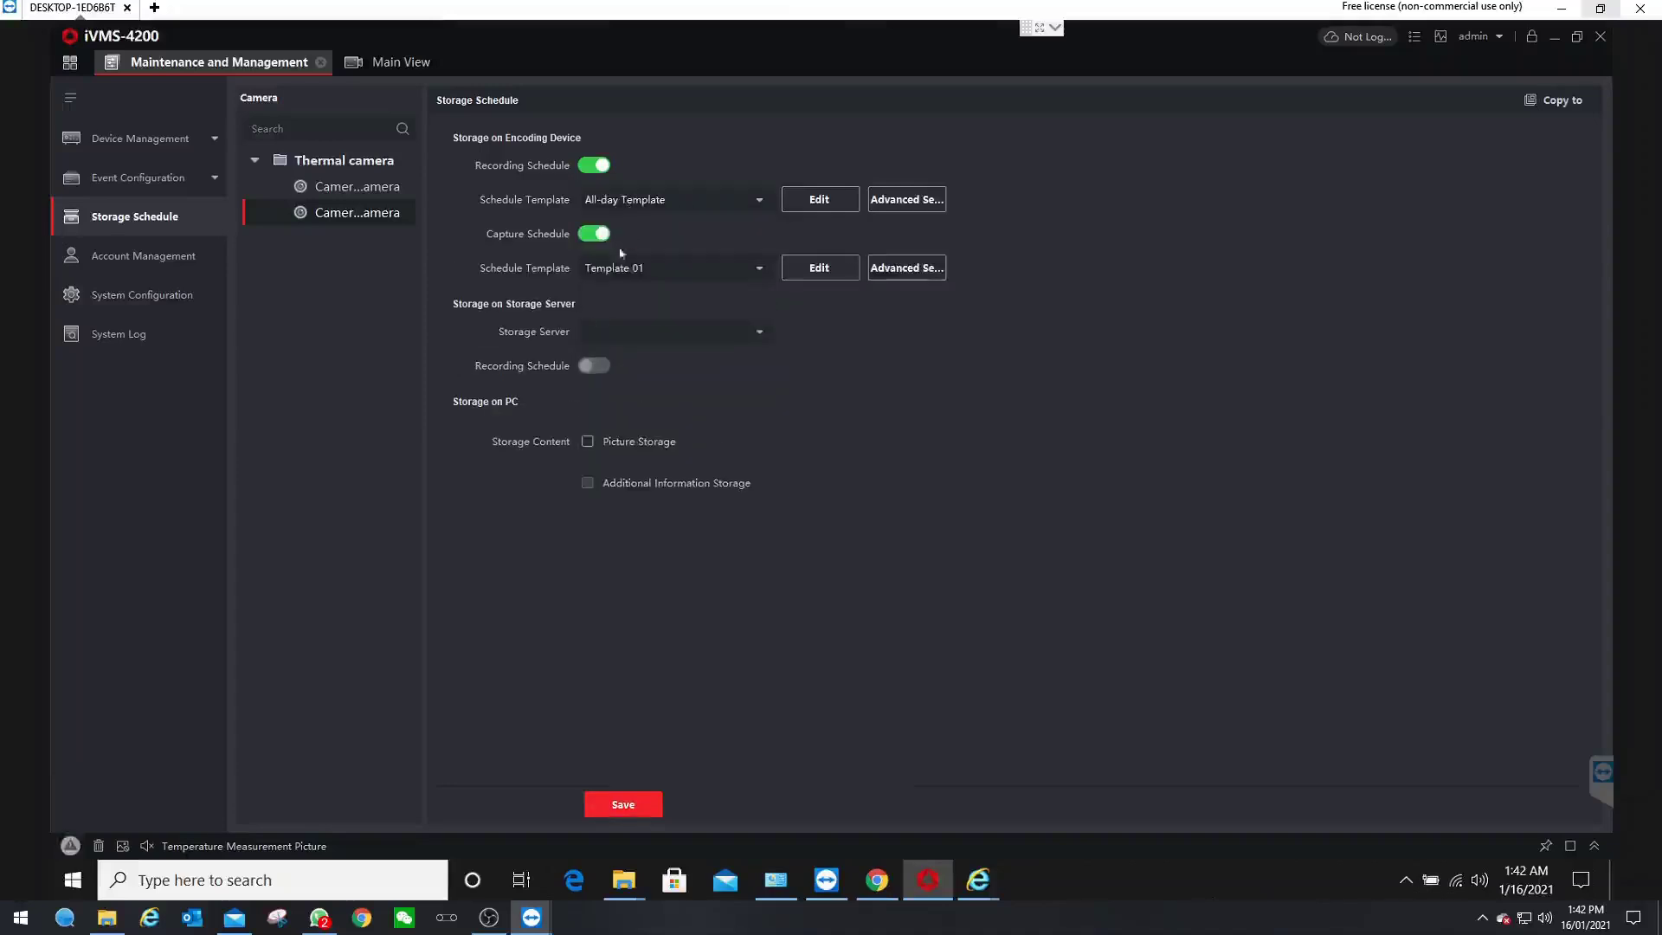
left_click(617, 268)
left_click(615, 292)
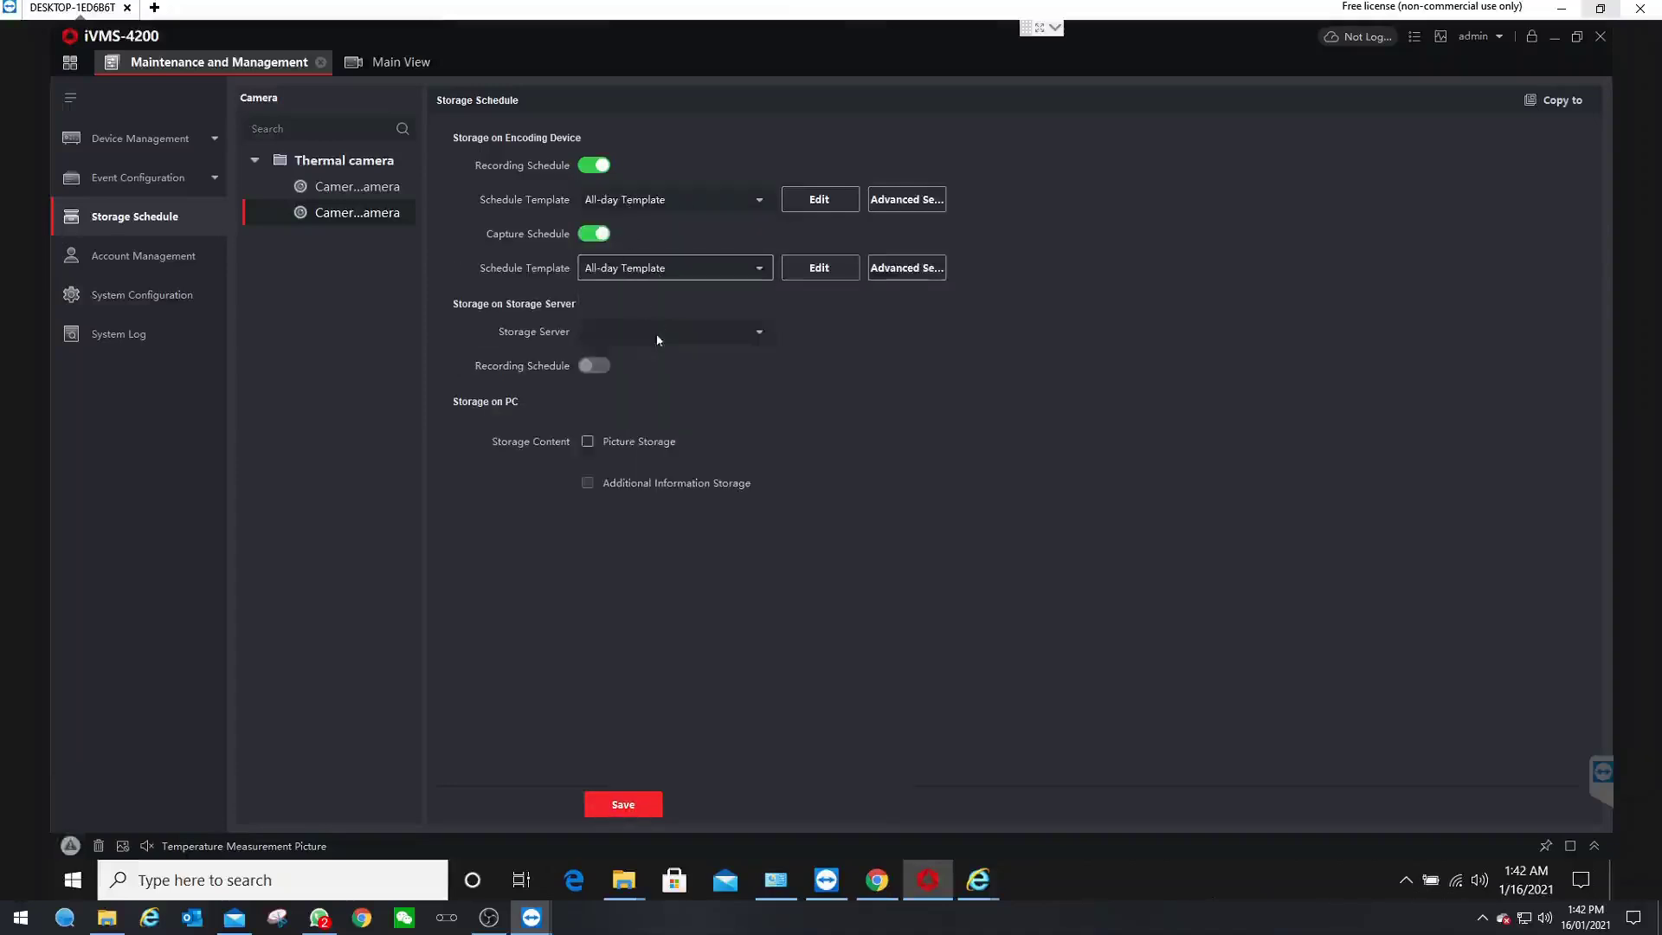
left_click(587, 442)
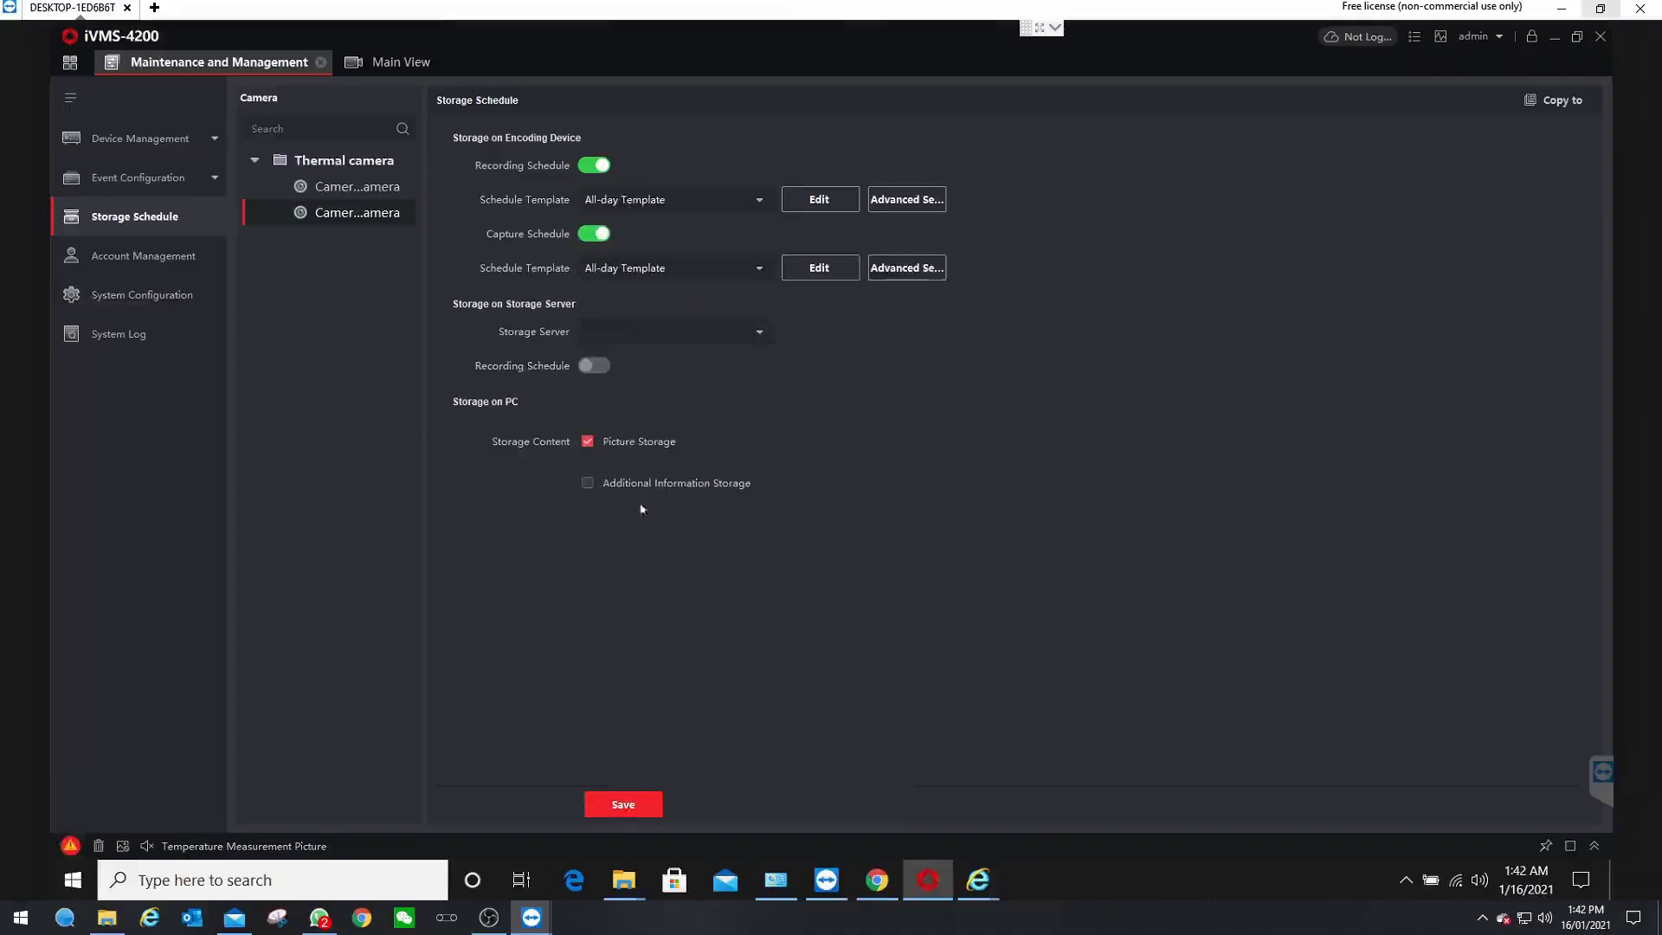
left_click(625, 805)
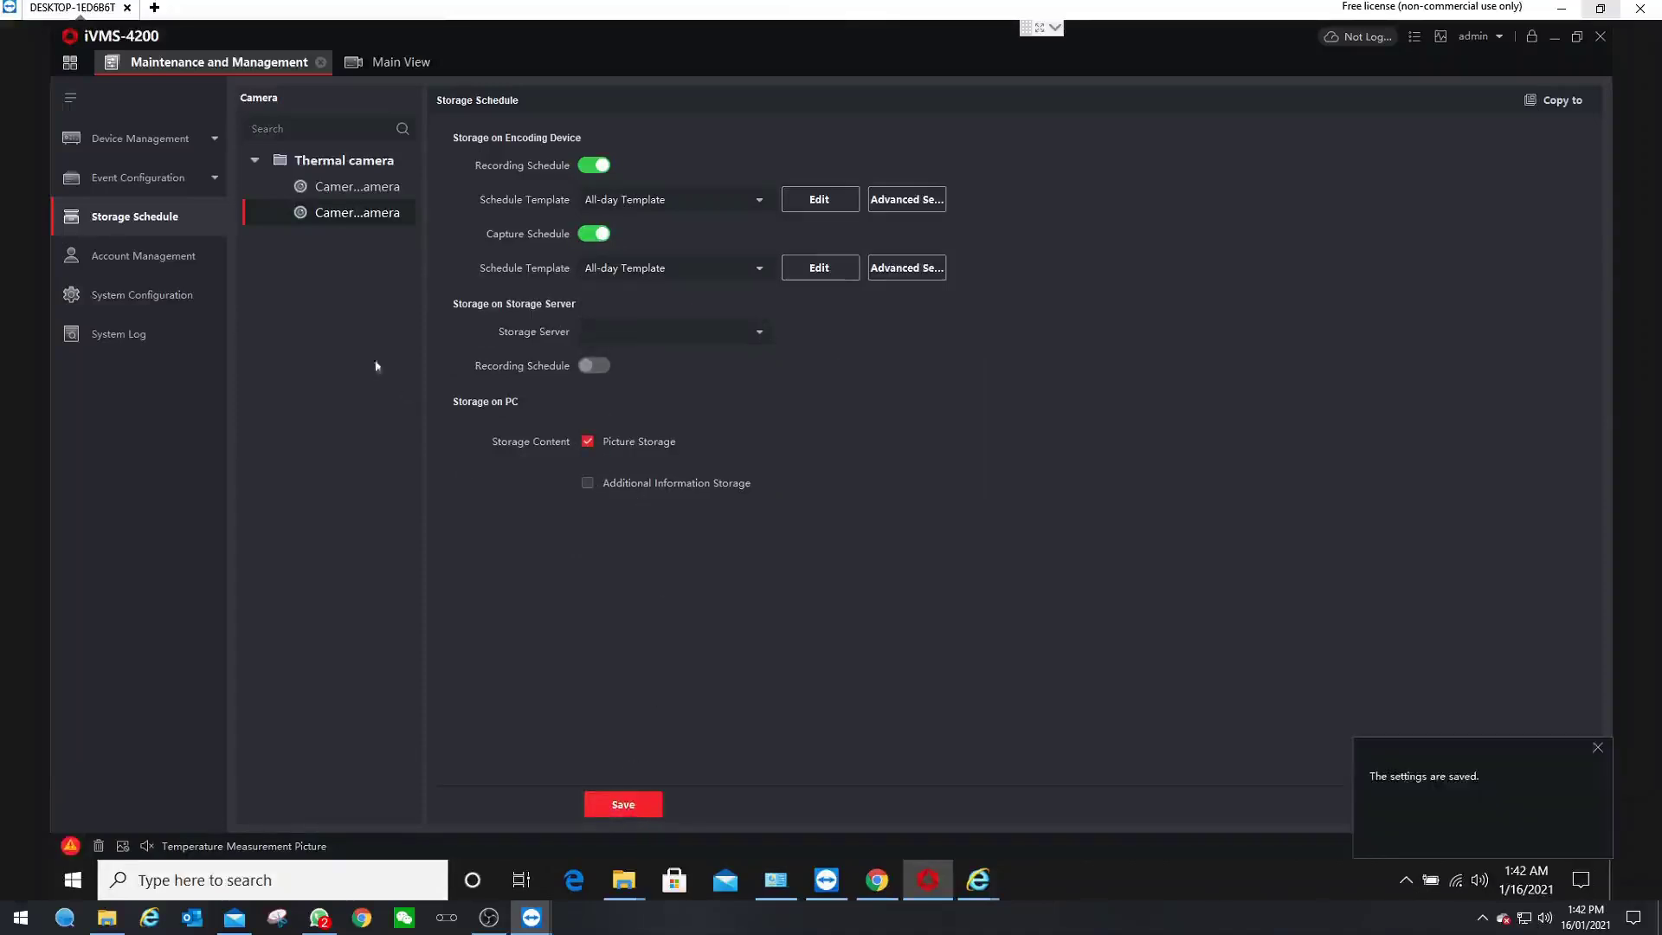
left_click(149, 303)
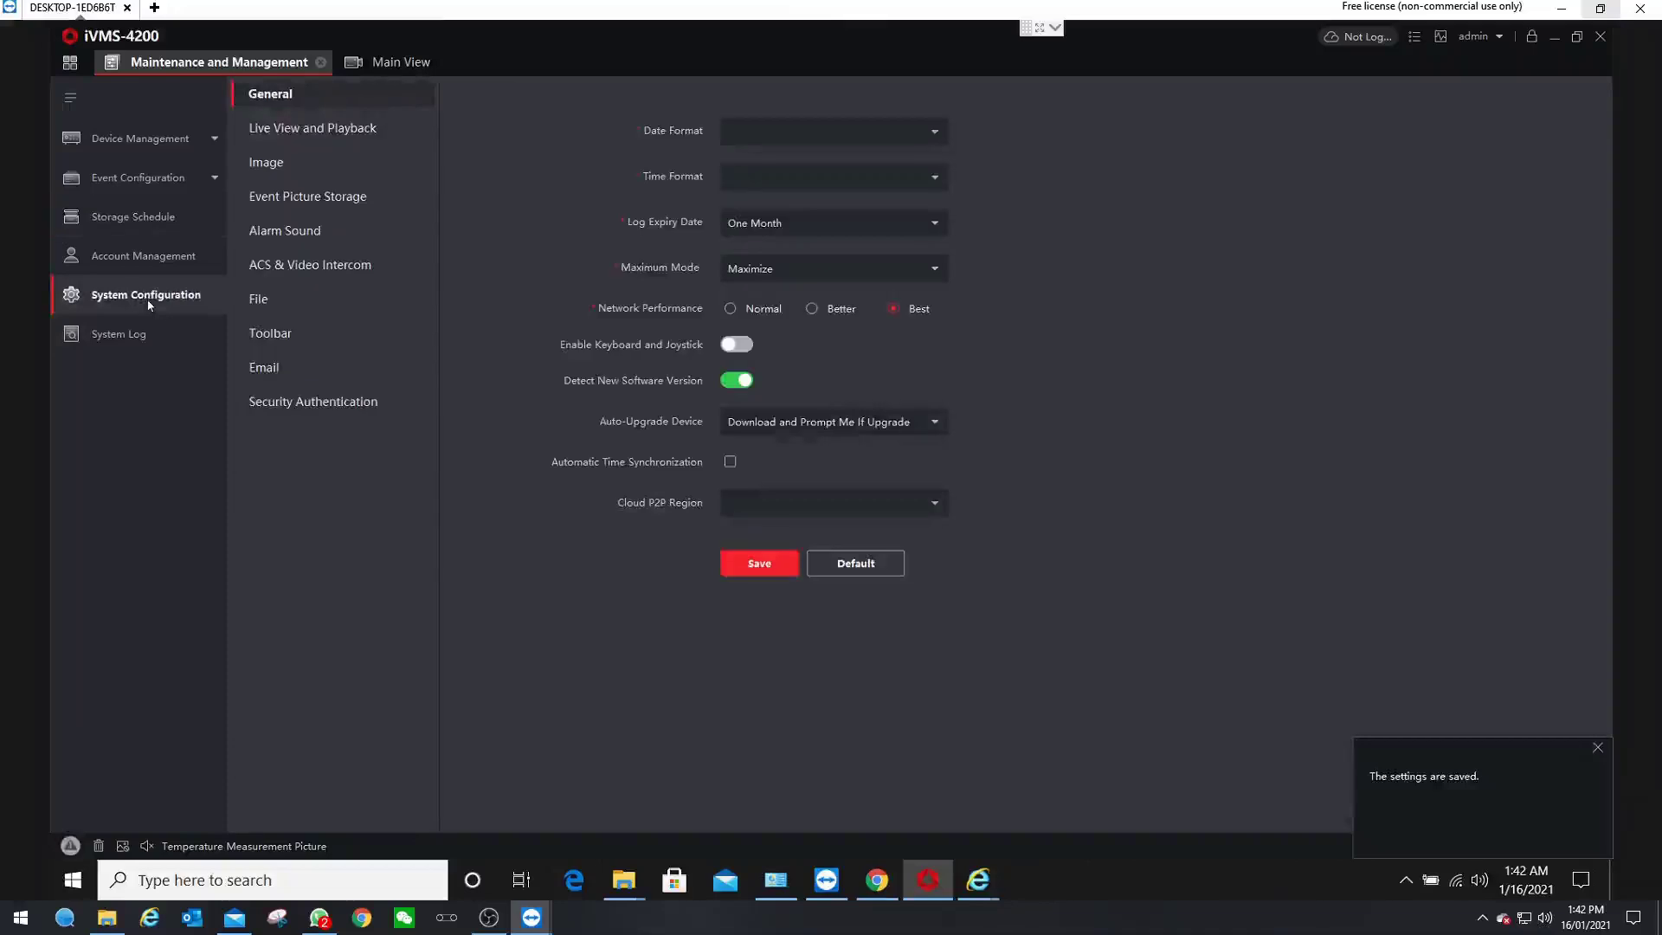
- Set the Event Picture Storage location to the F:\ drive and save
left_click(340, 142)
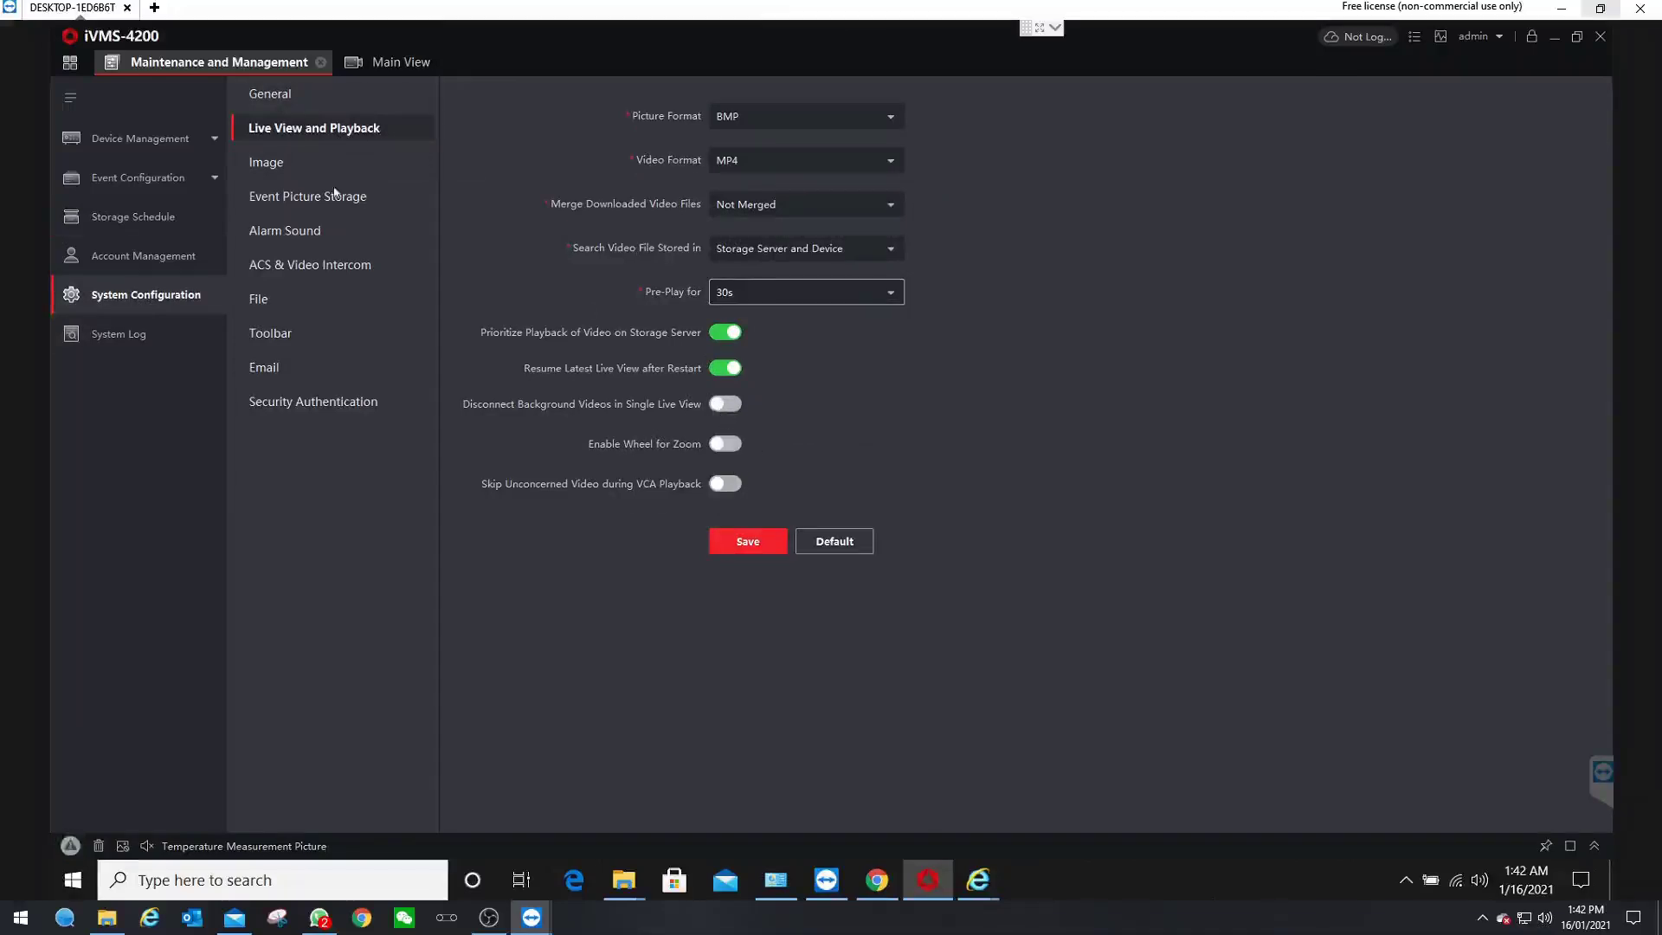
left_click(282, 166)
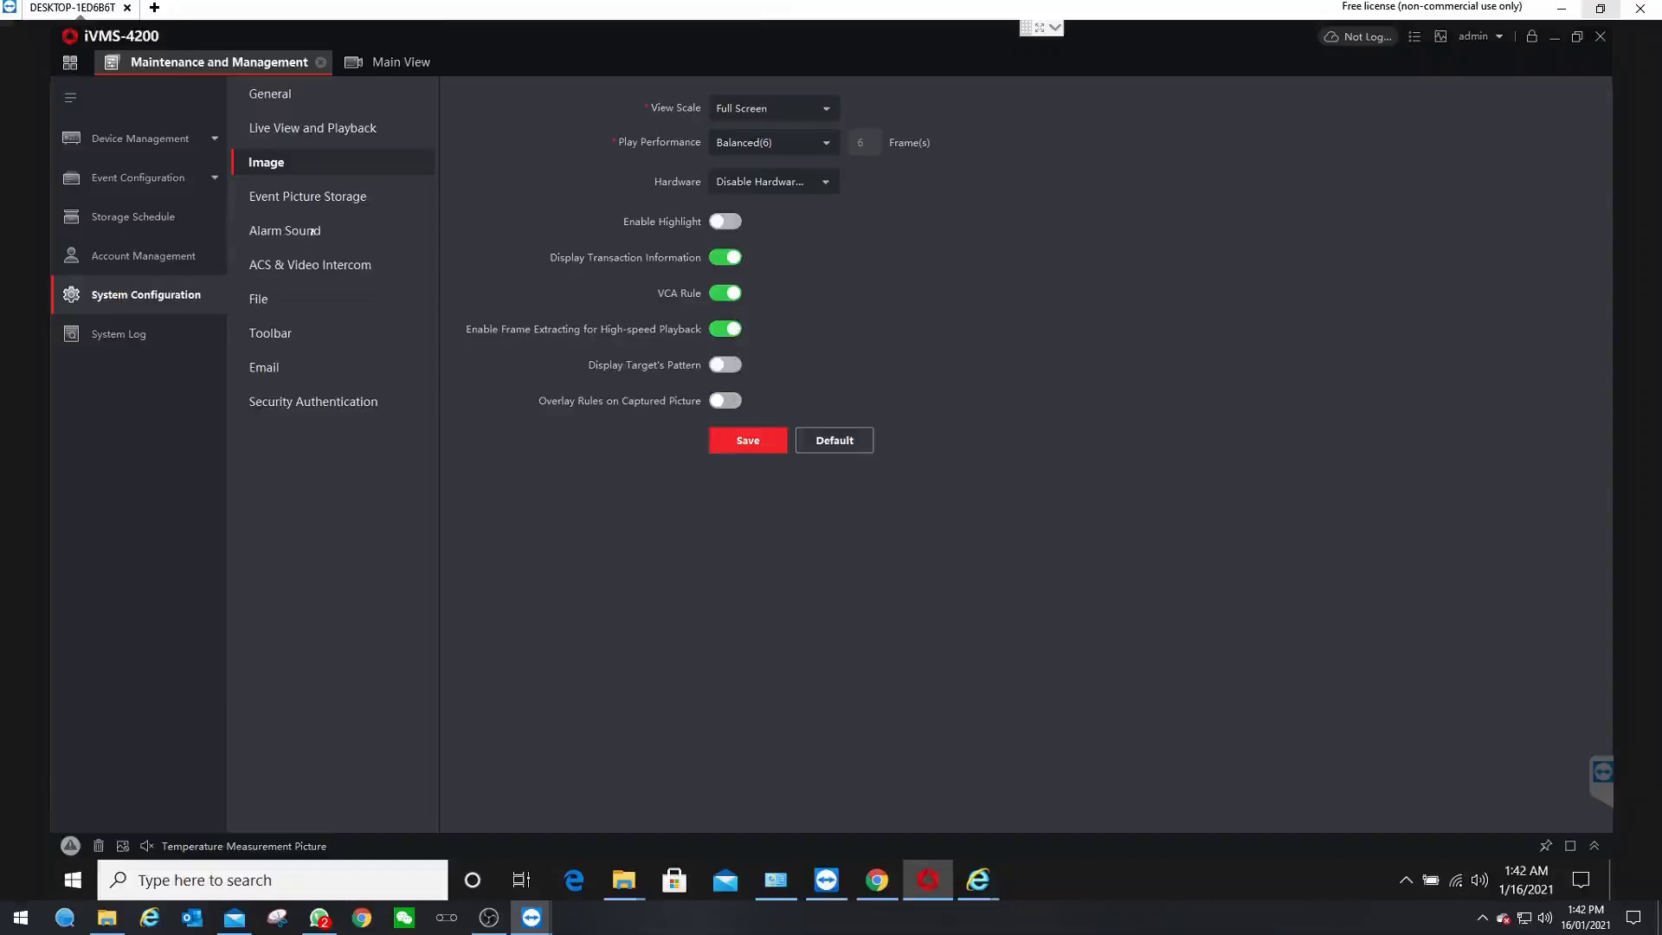
left_click(314, 201)
left_click(1351, 254)
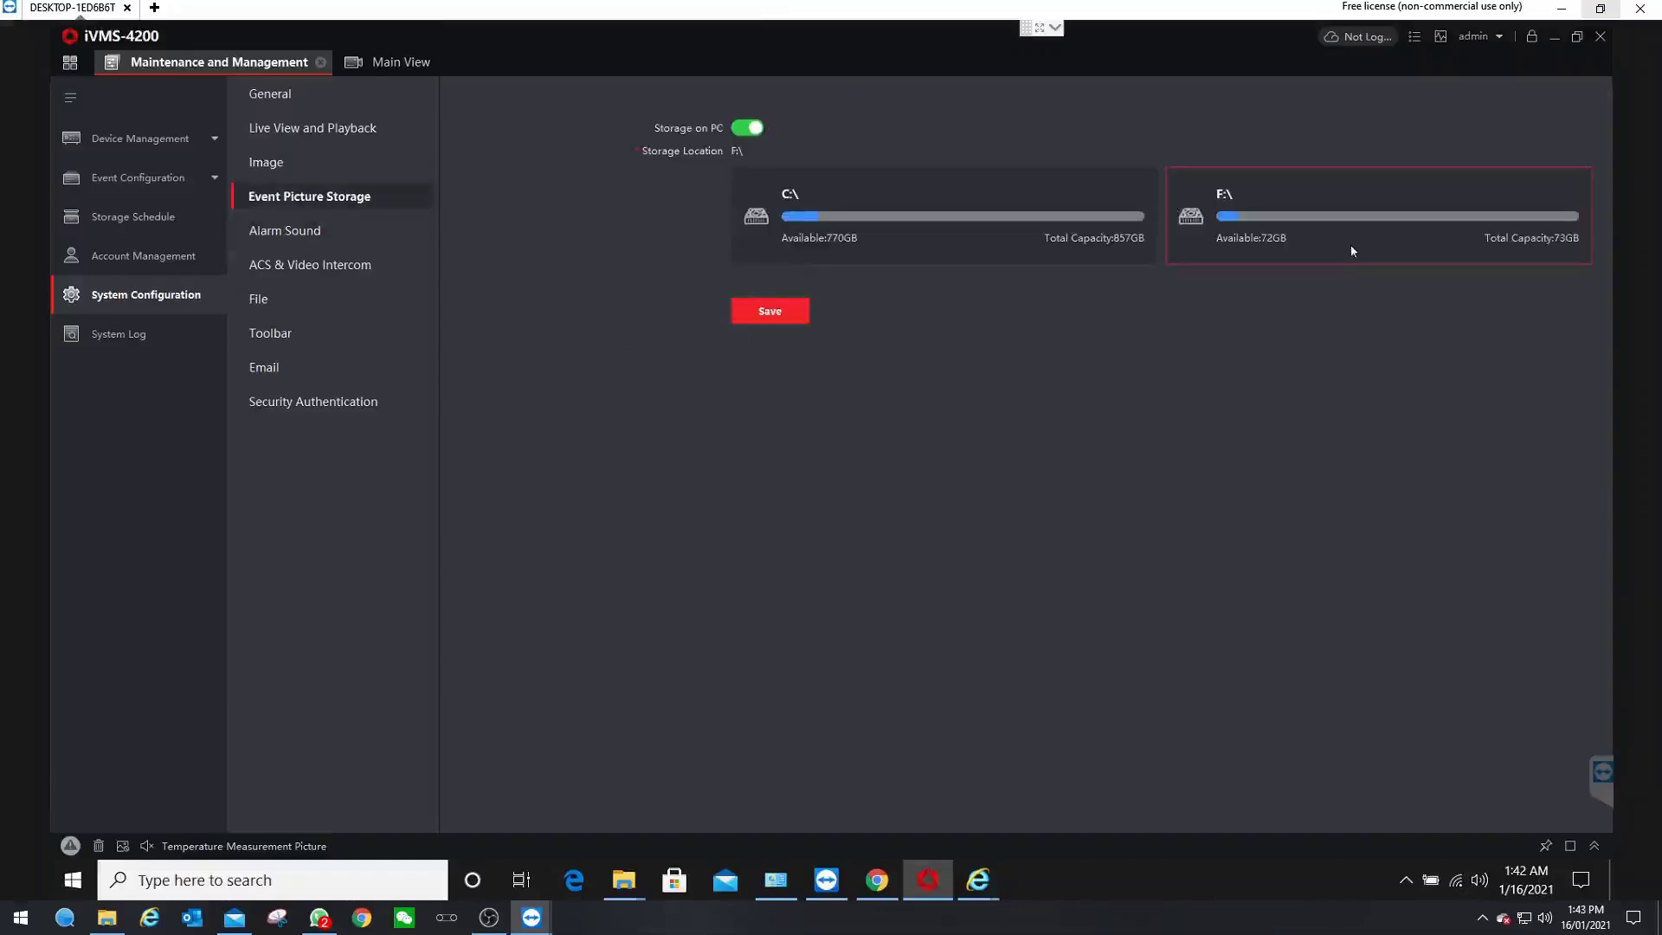
left_click(770, 312)
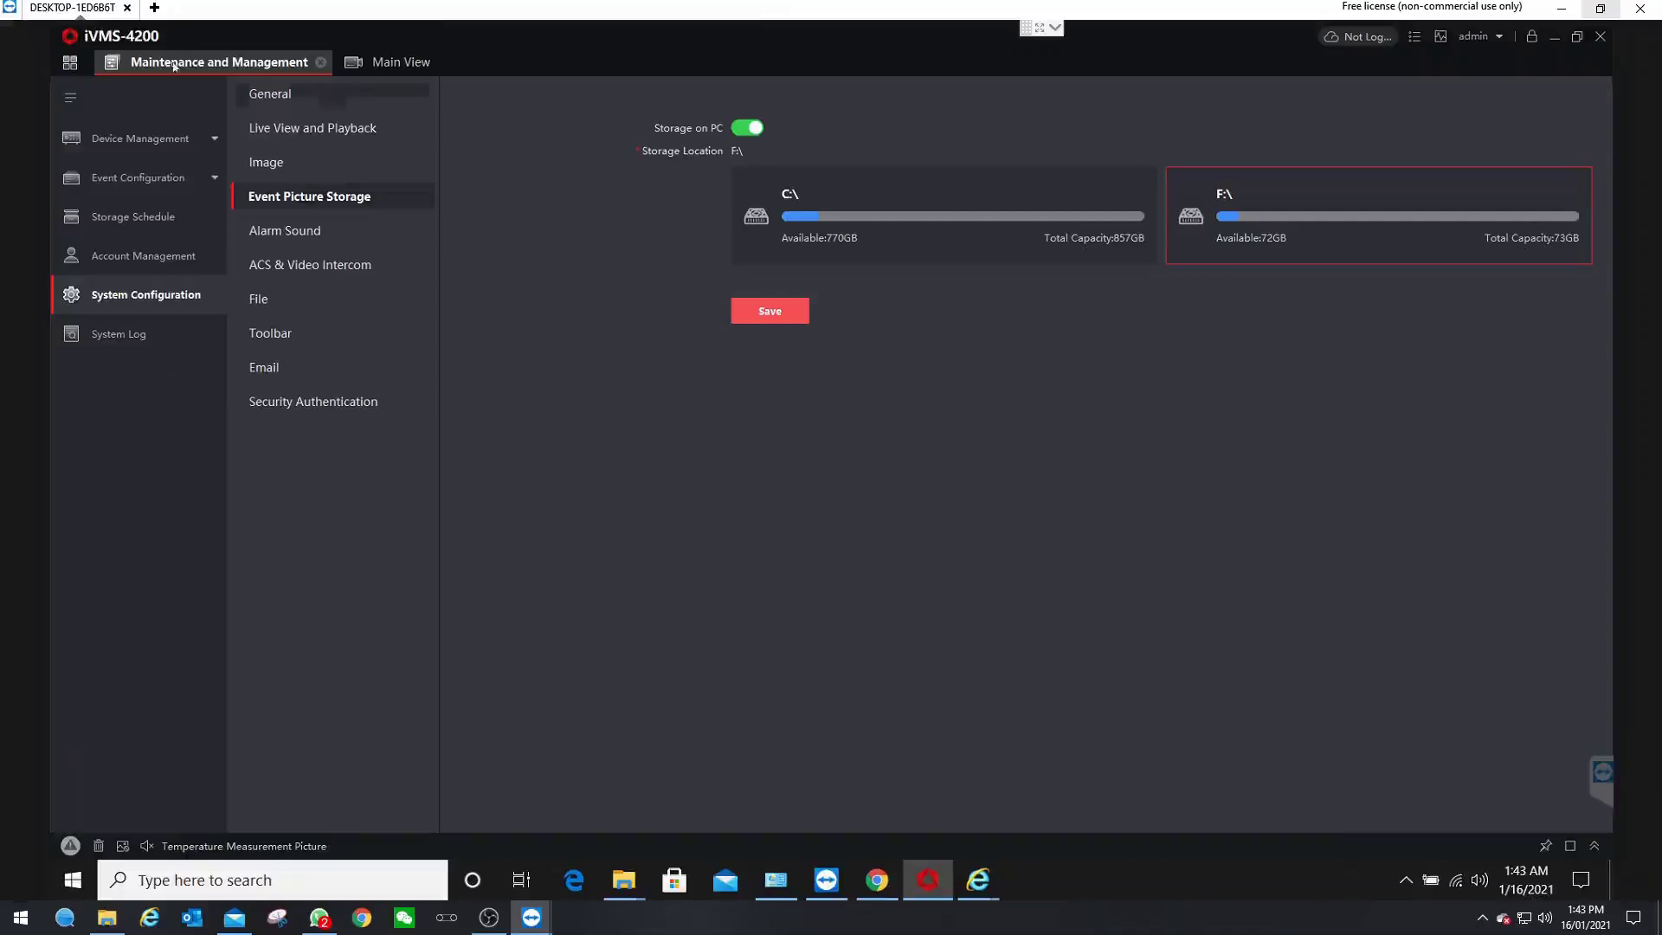
- Start Camera1's live view from the Thermal camera group in Main View
left_click(398, 63)
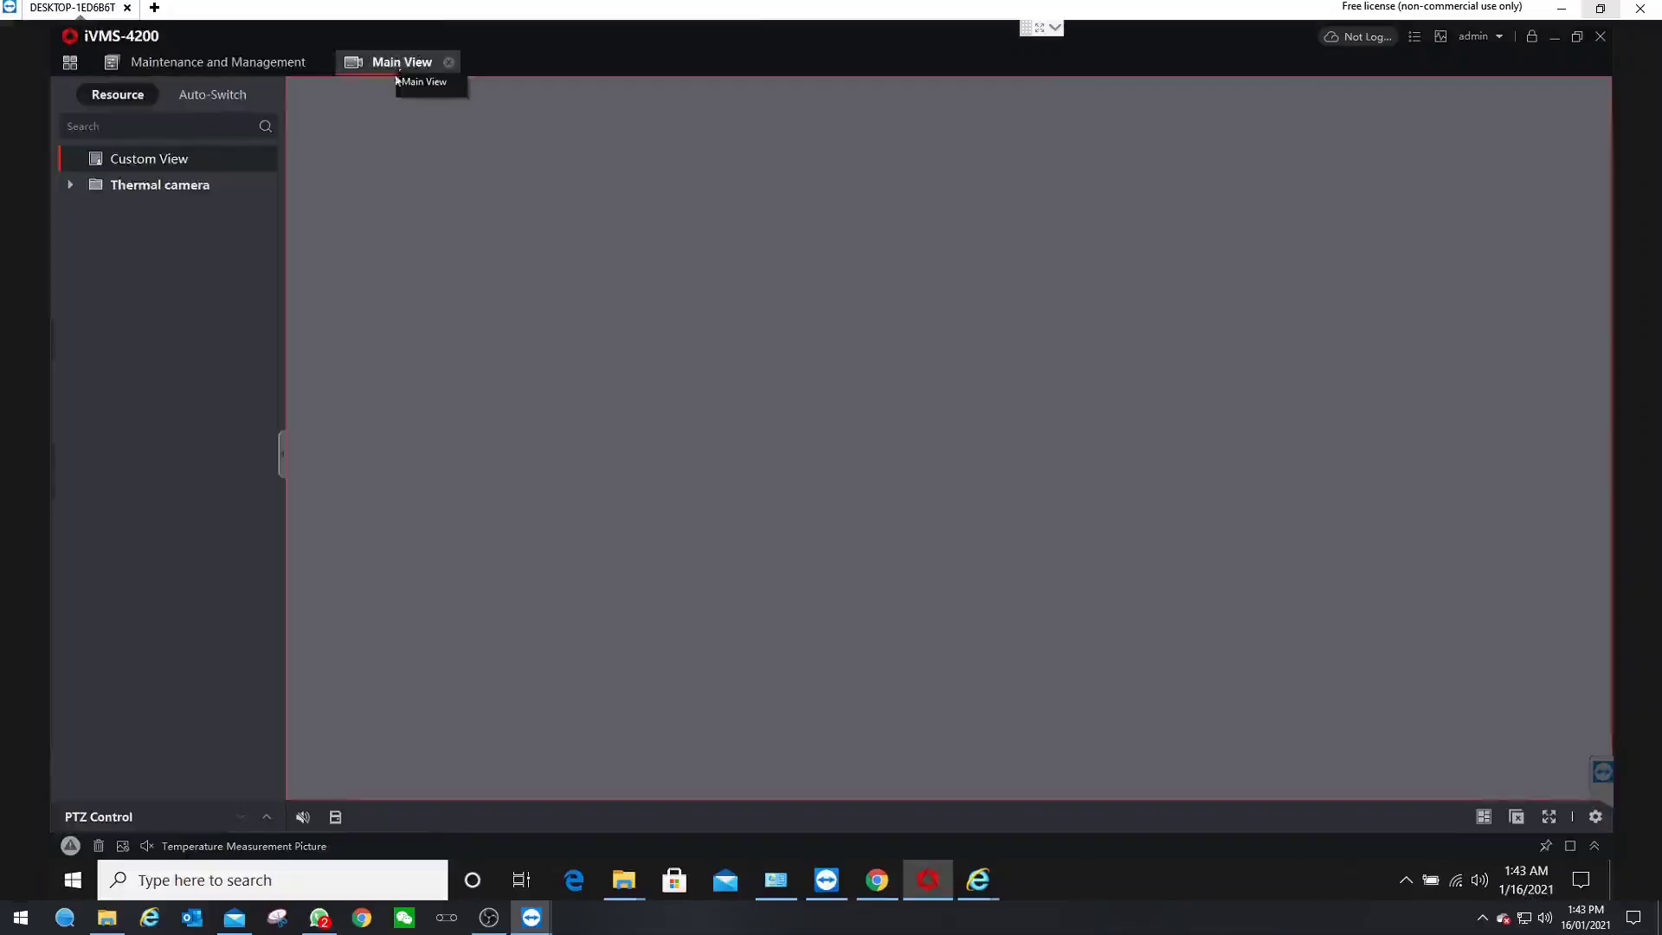
double_click(97, 178)
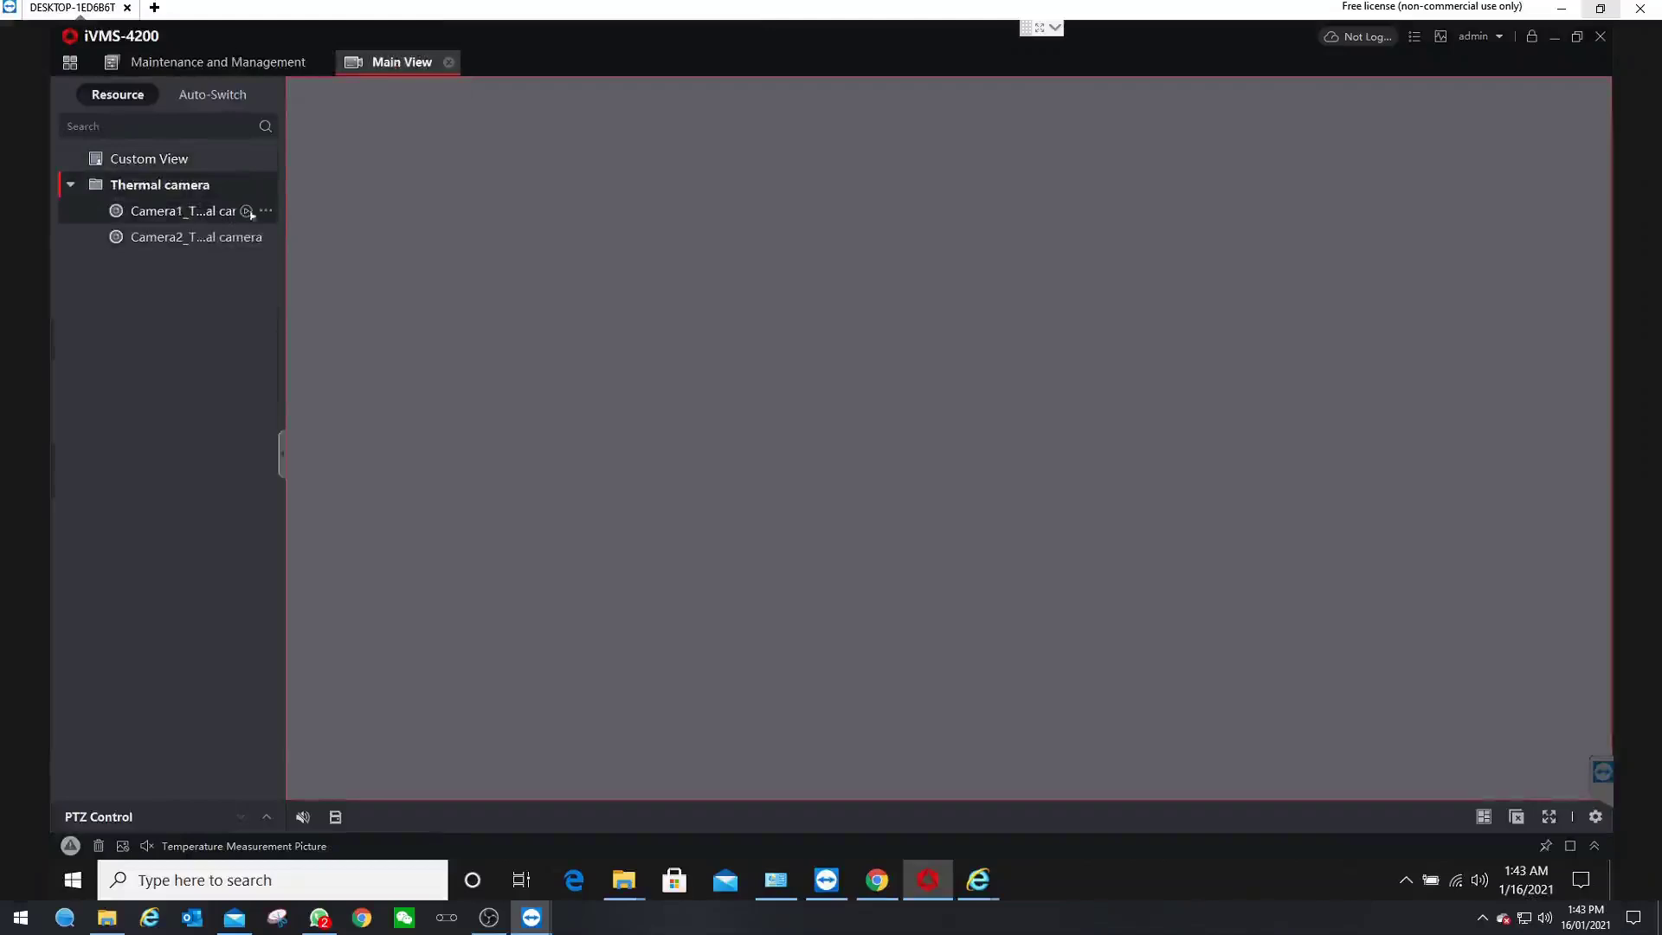
left_click(242, 213)
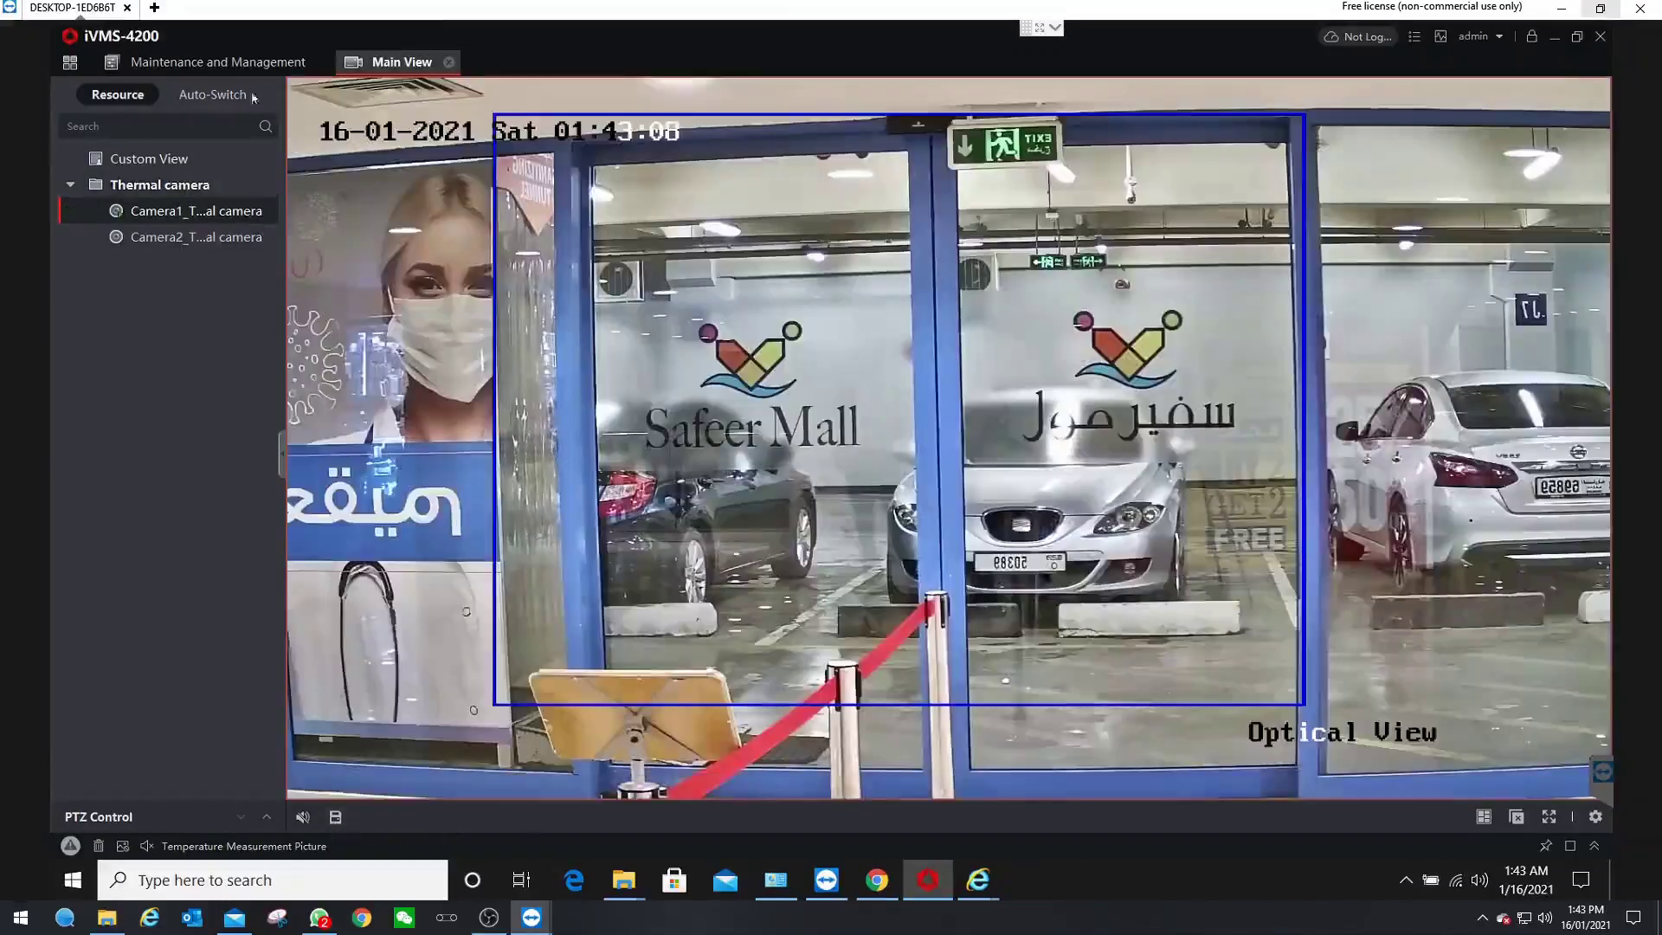
left_click(73, 64)
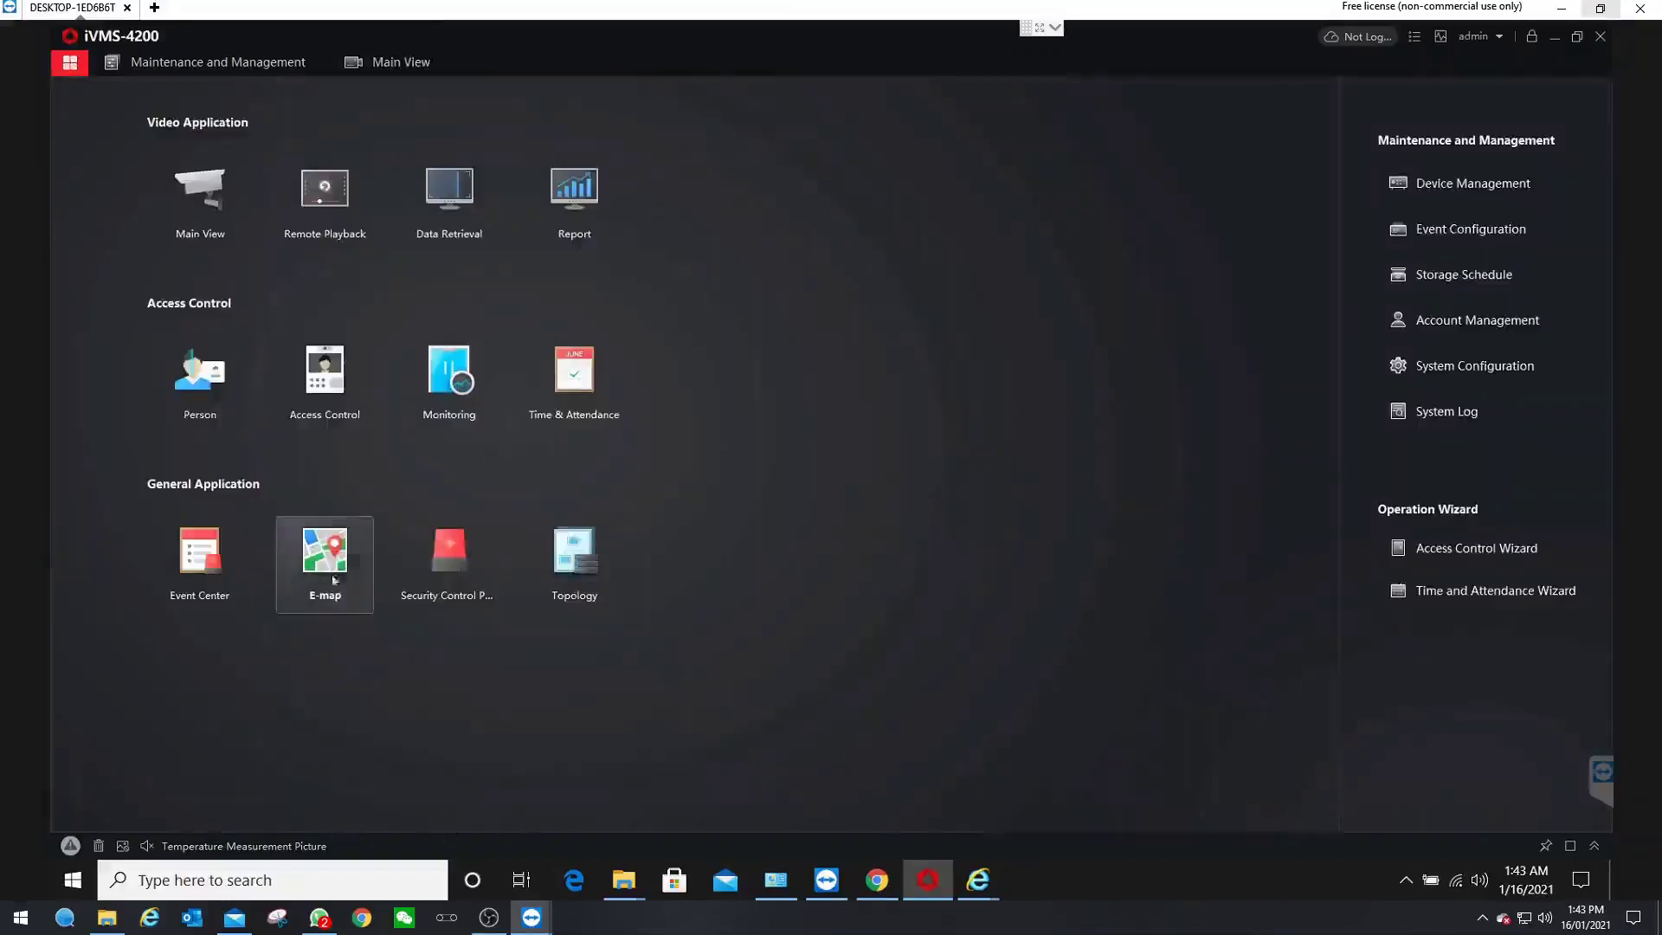
- Review details of events 18, 17, 14 and 13 in Event Center, then enable Auto-Select Latest Event
left_click(210, 572)
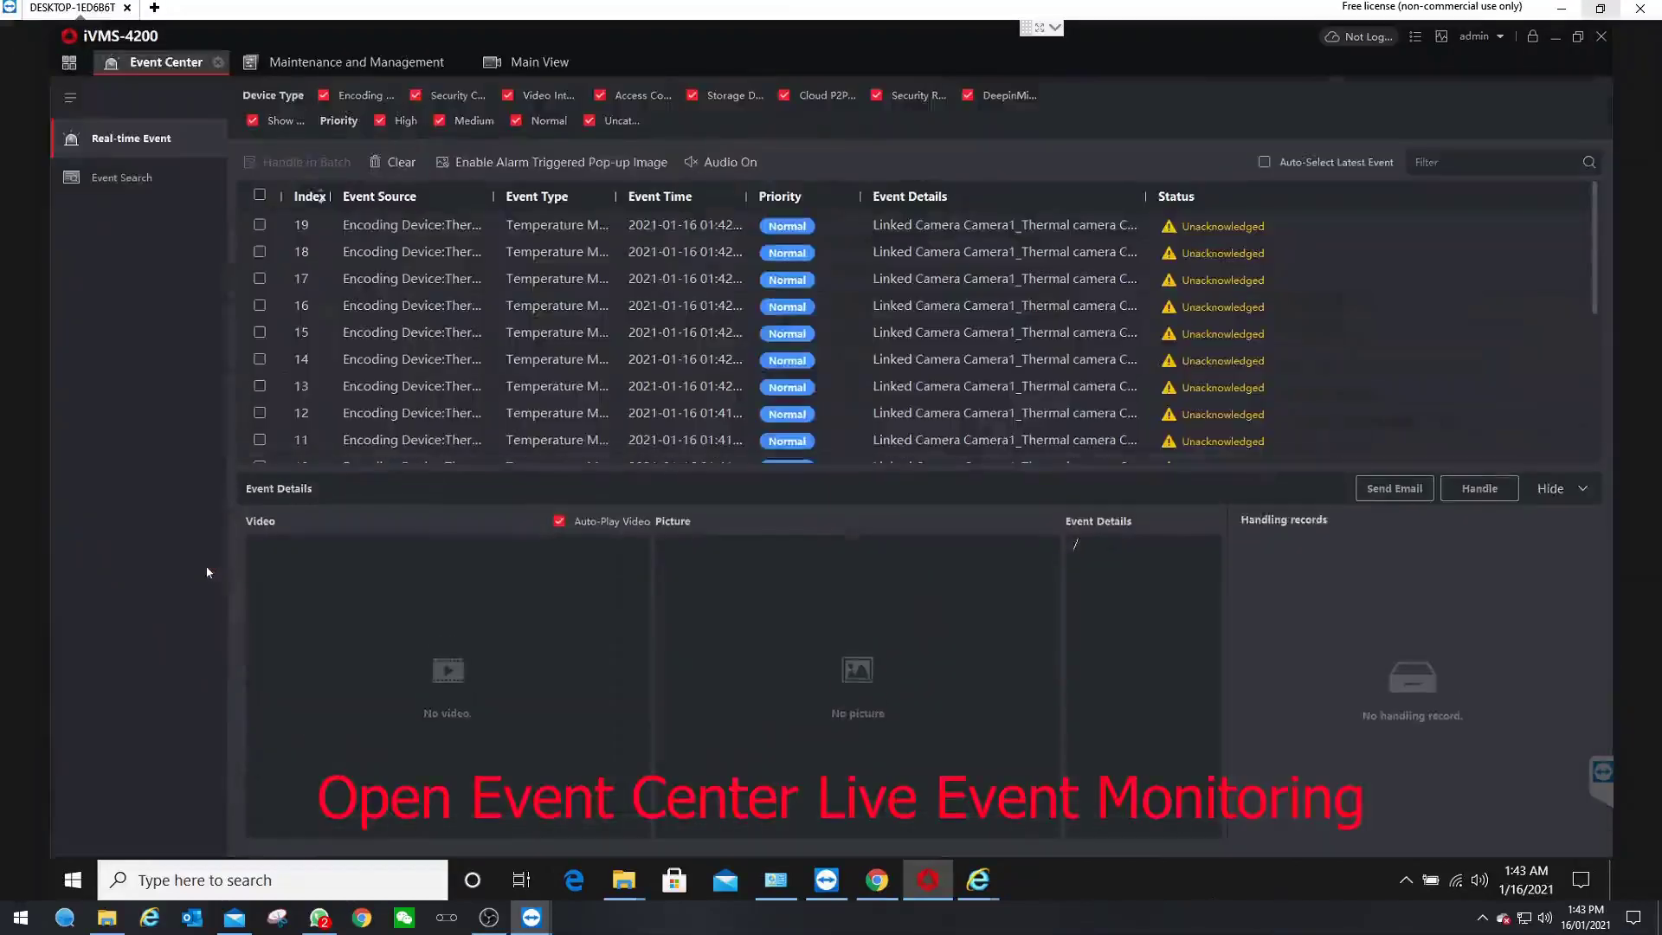
left_click(790, 256)
left_click(791, 296)
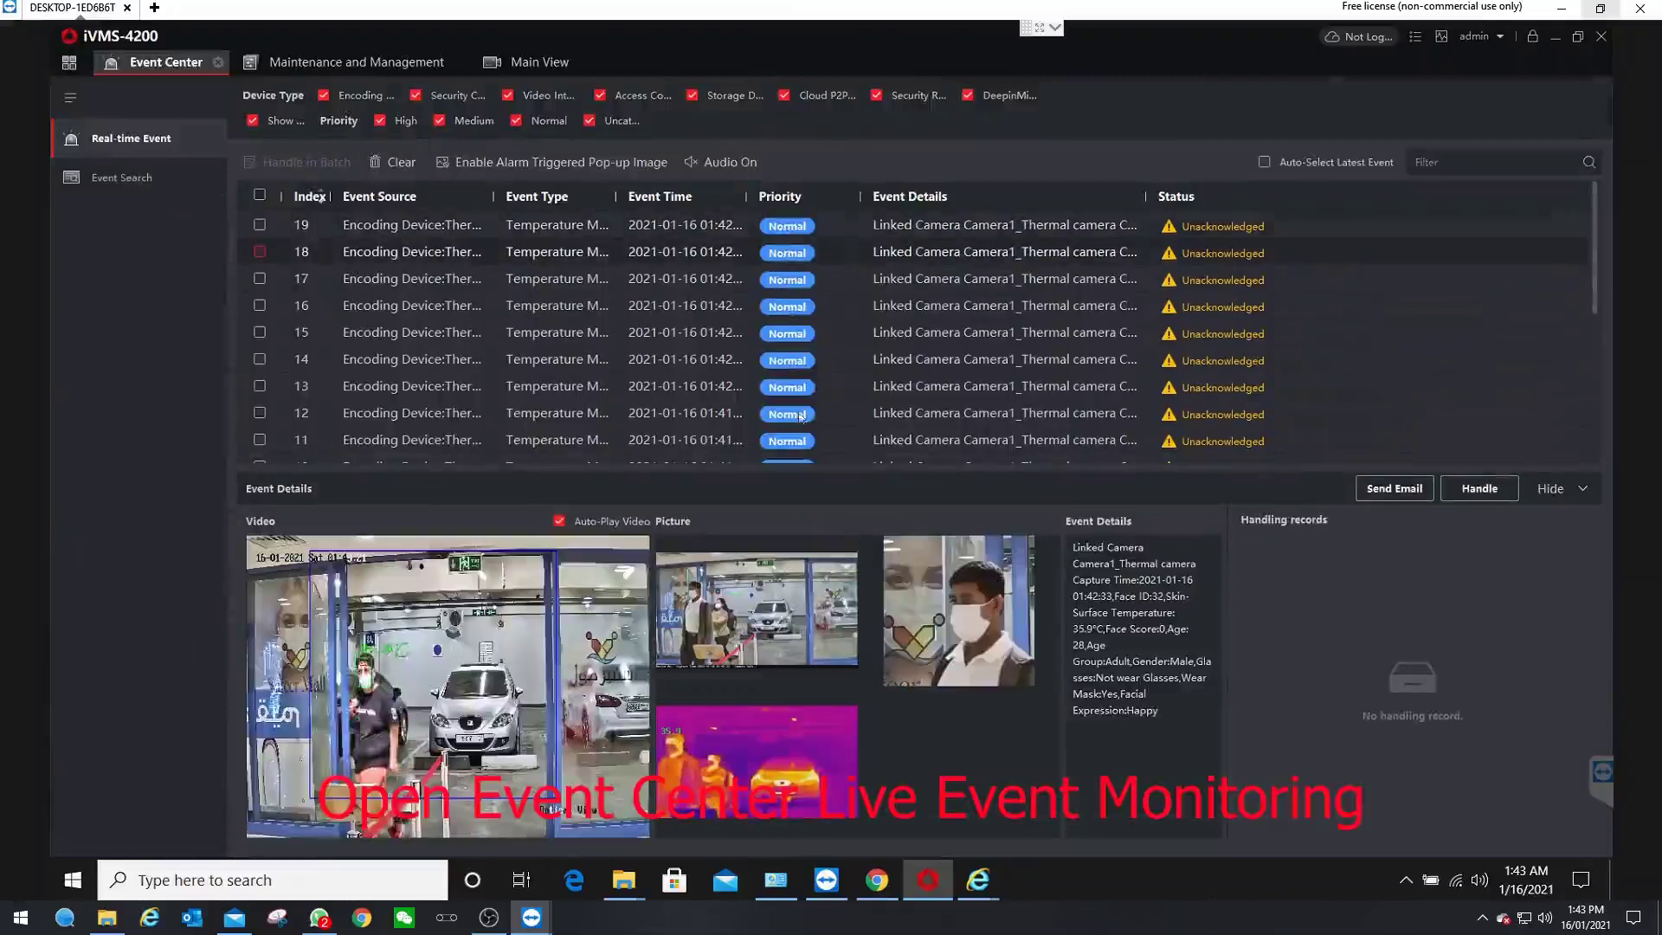
left_click(794, 391)
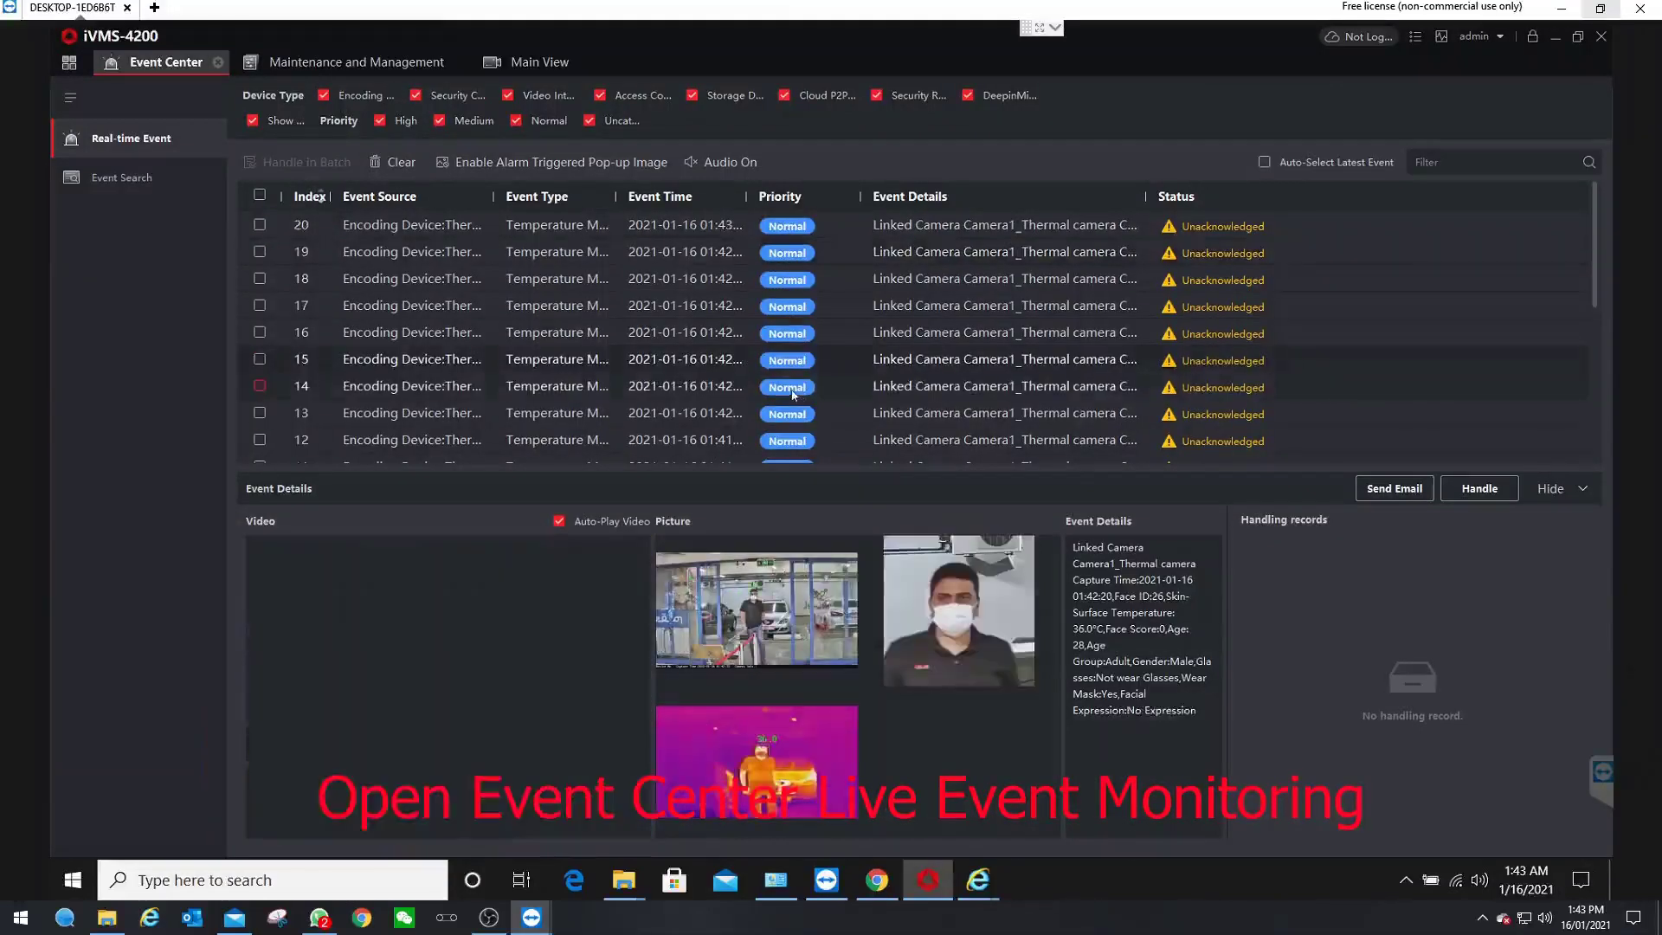
left_click(791, 394)
left_click(782, 420)
left_click(1264, 163)
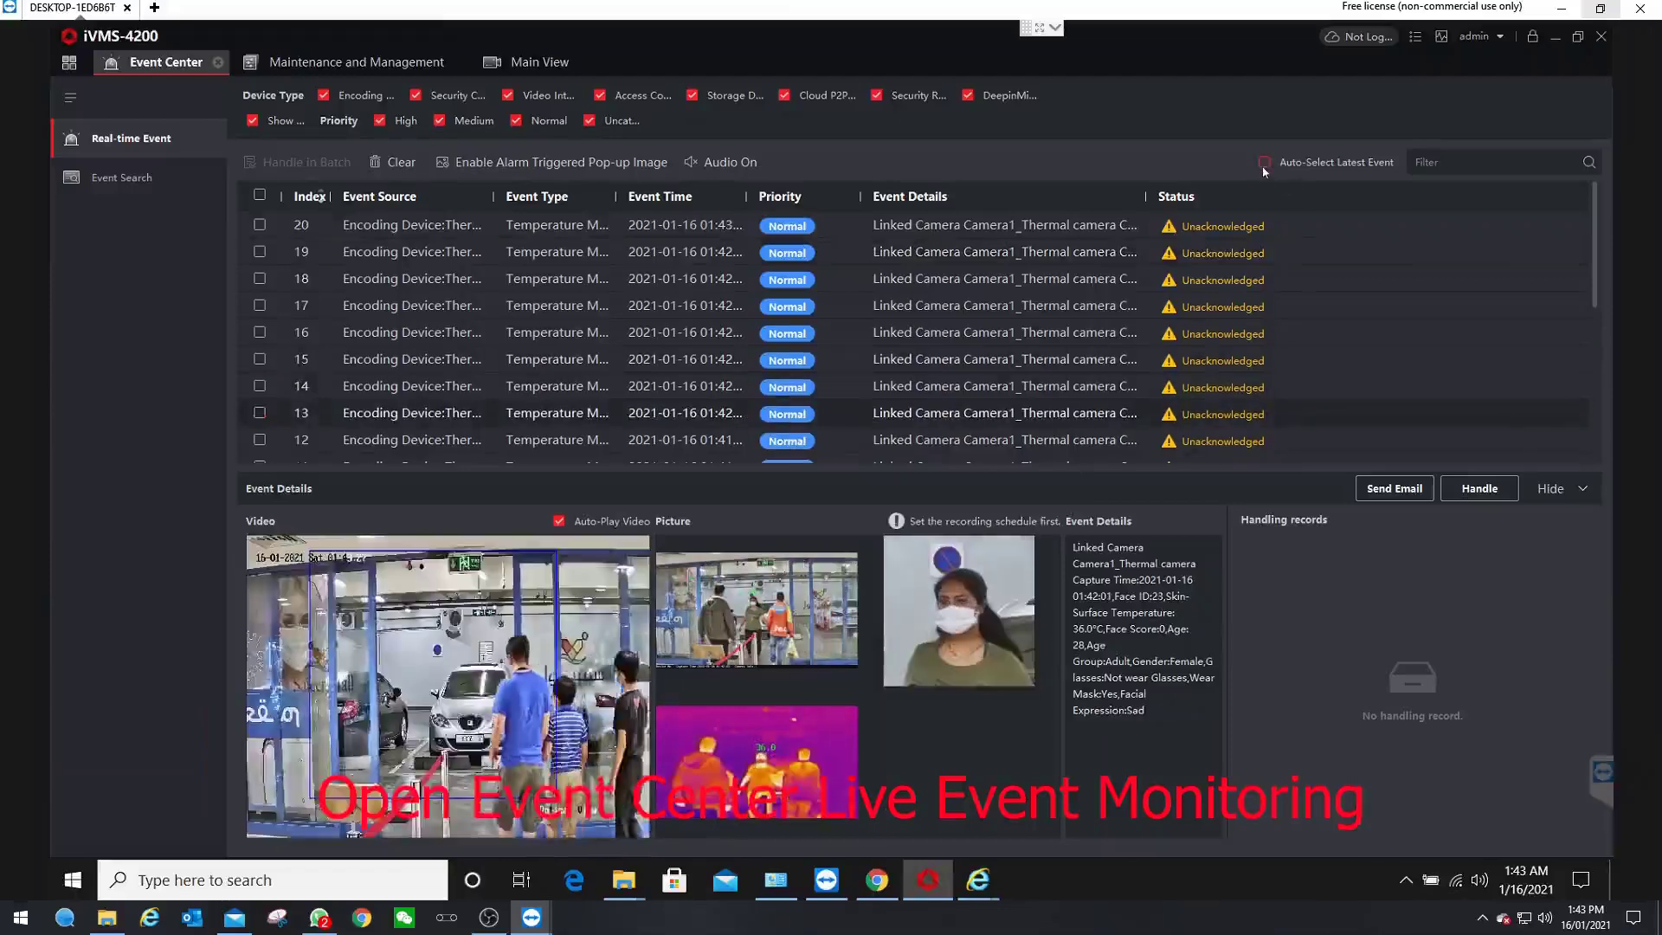
scroll(781, 350, "down", 4)
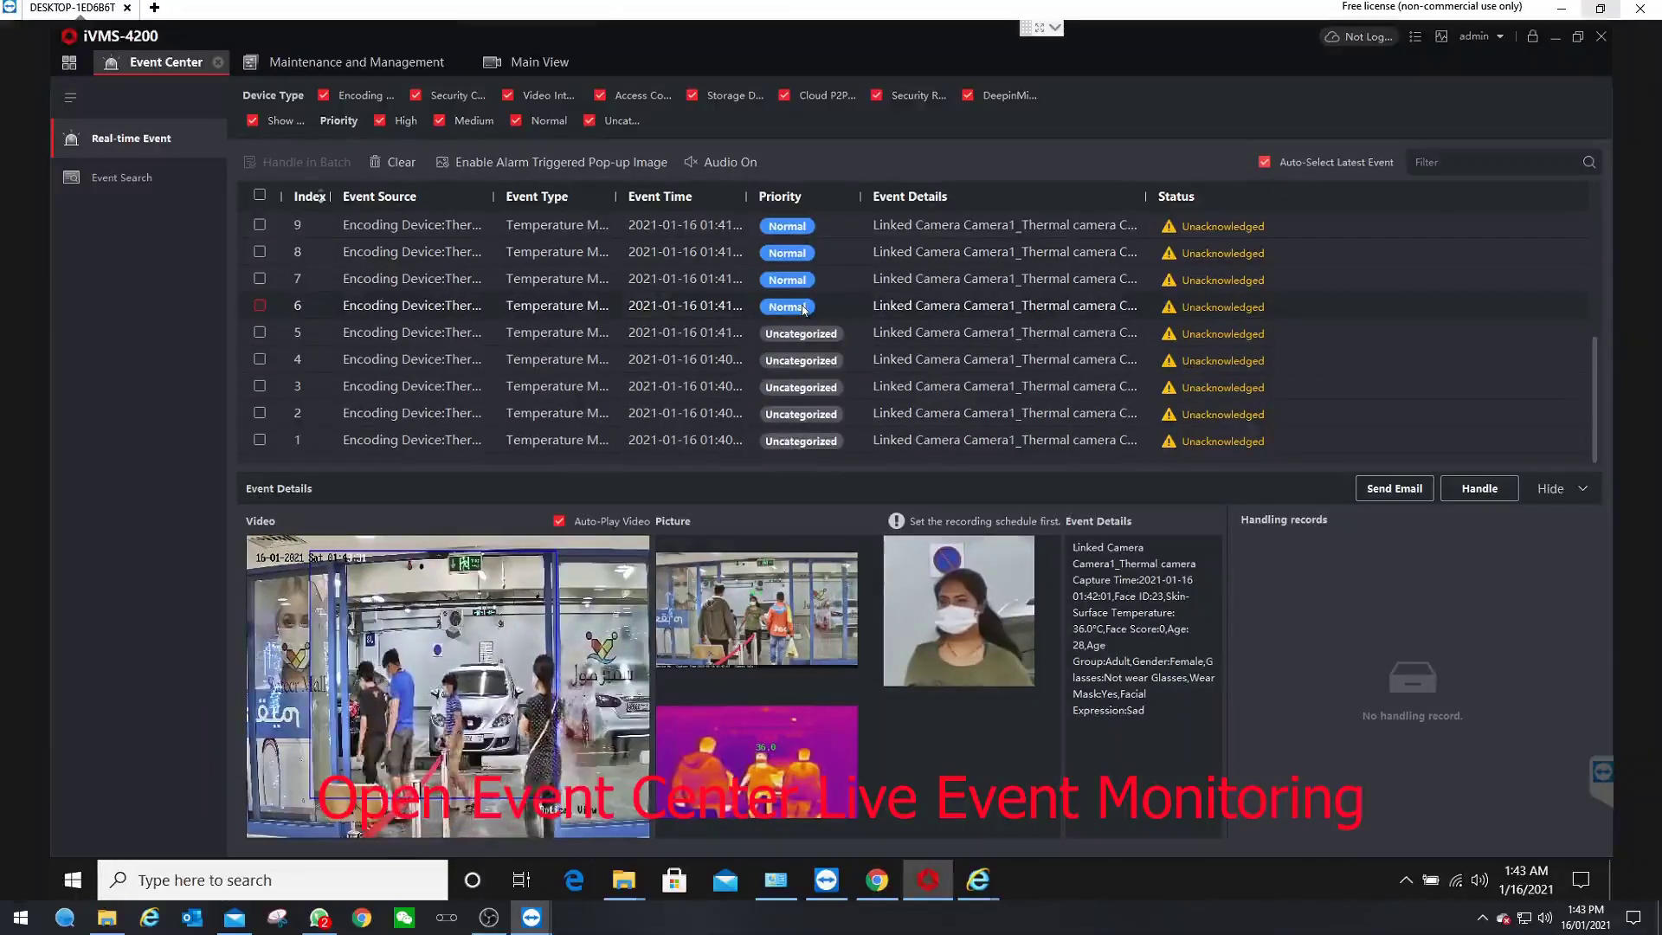
left_click(131, 184)
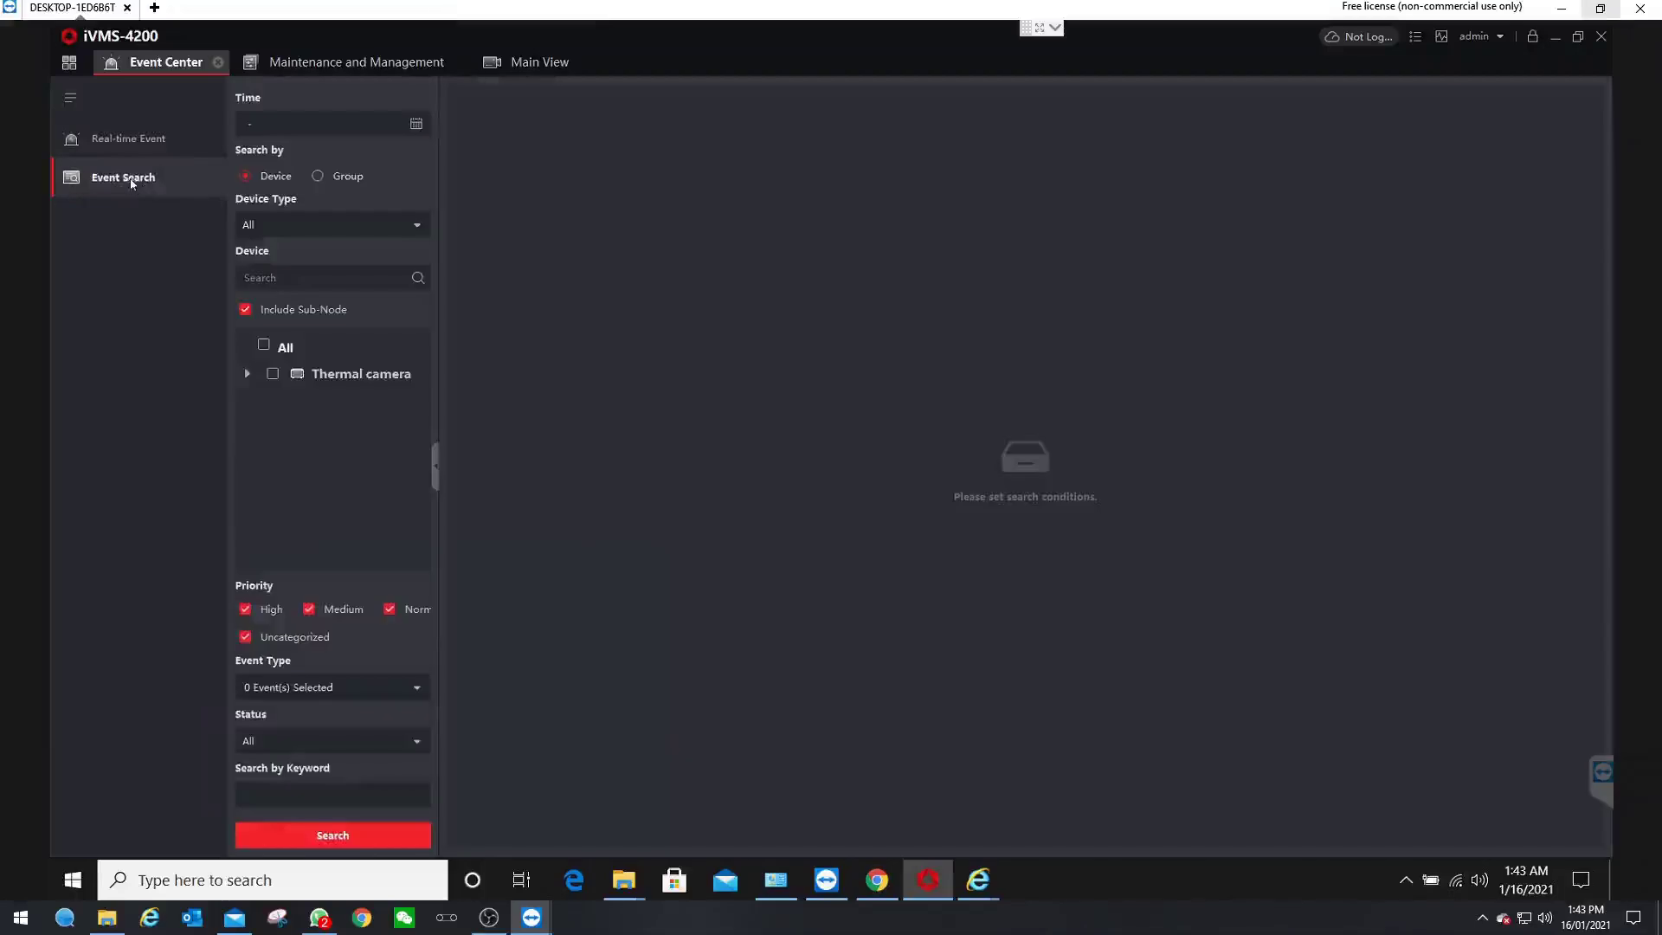
- Search Normal-priority events from the Thermal camera group and select all 15 results
left_click(245, 637)
left_click(309, 609)
left_click(245, 608)
left_click(272, 375)
left_click(332, 838)
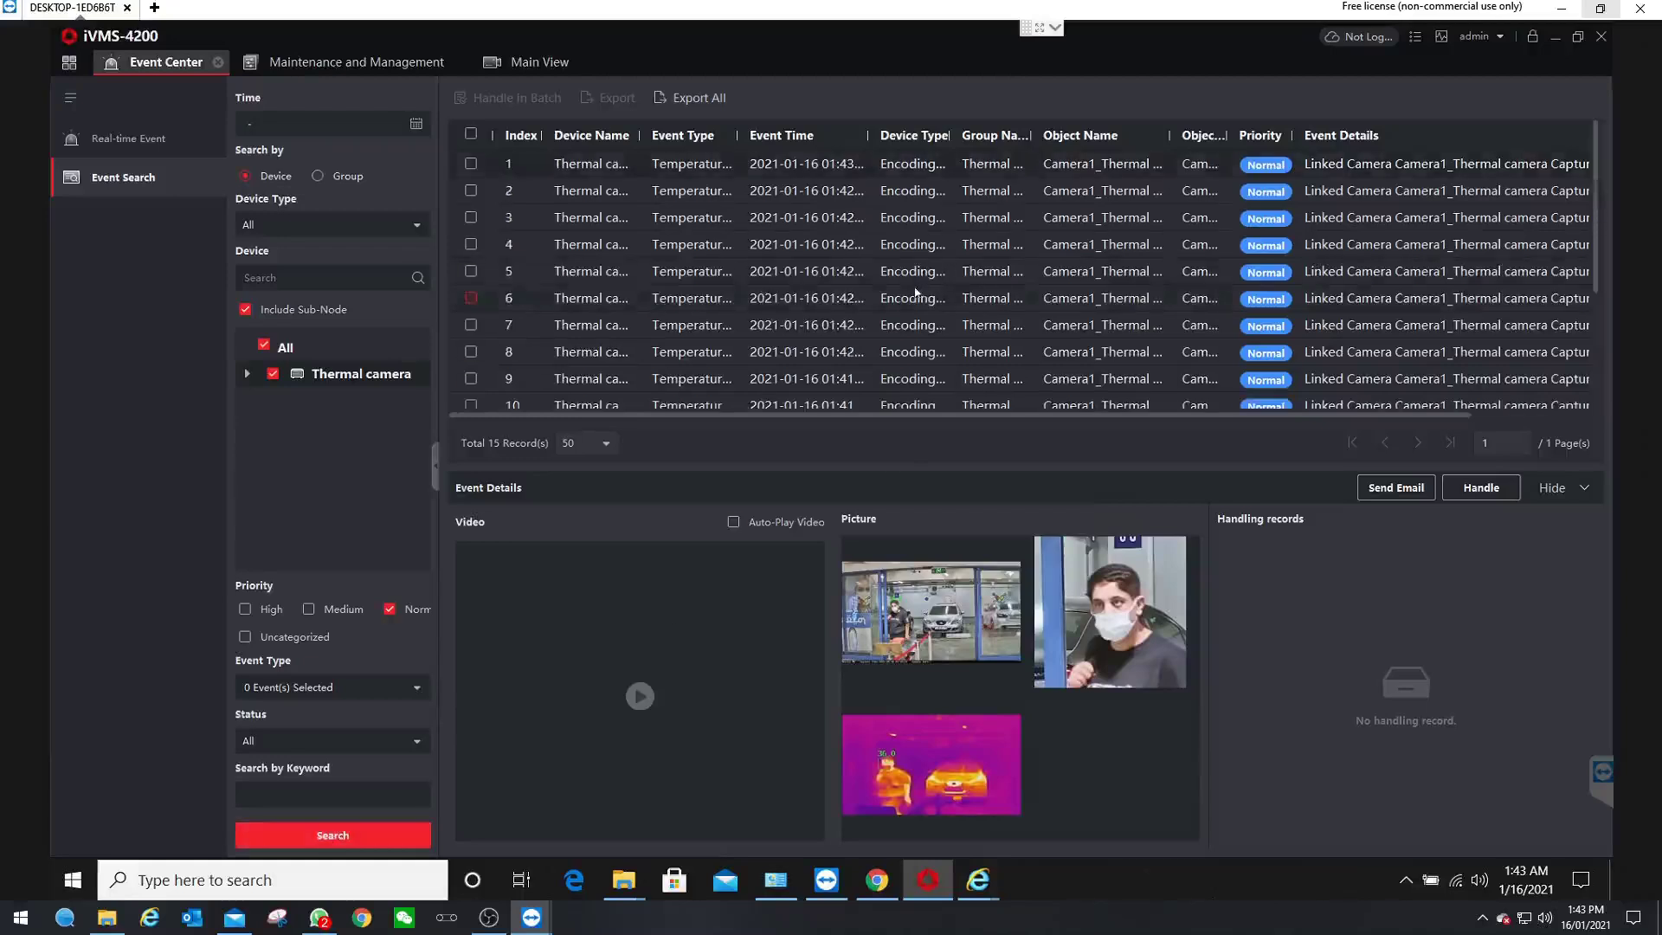
left_click(471, 134)
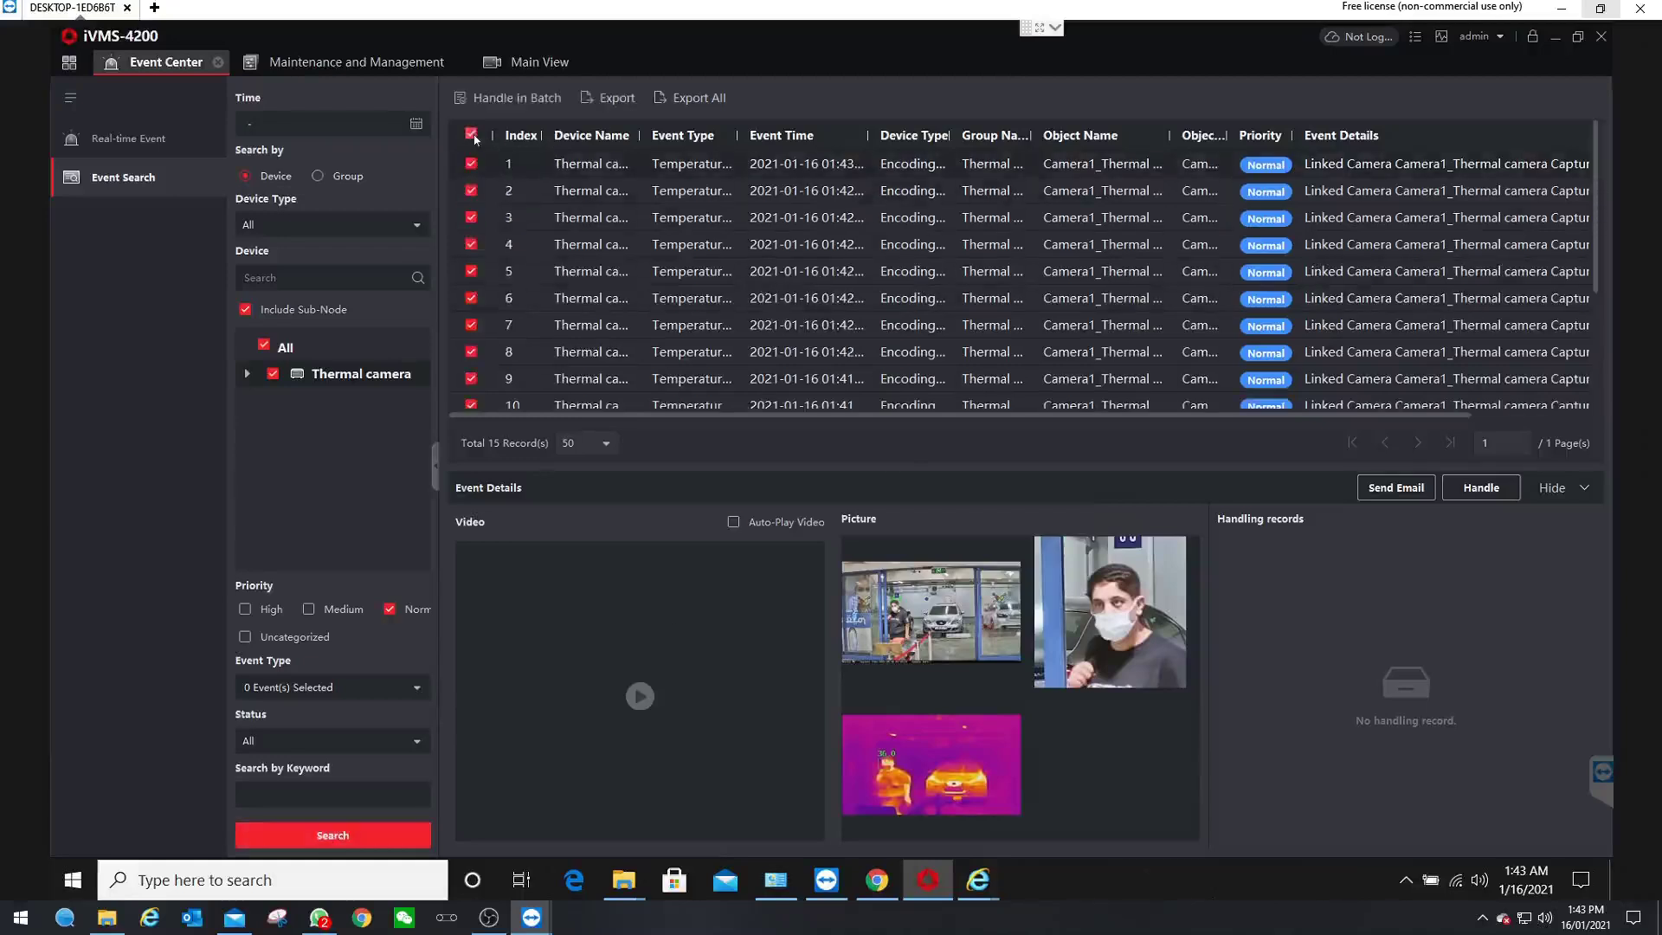
left_click(697, 99)
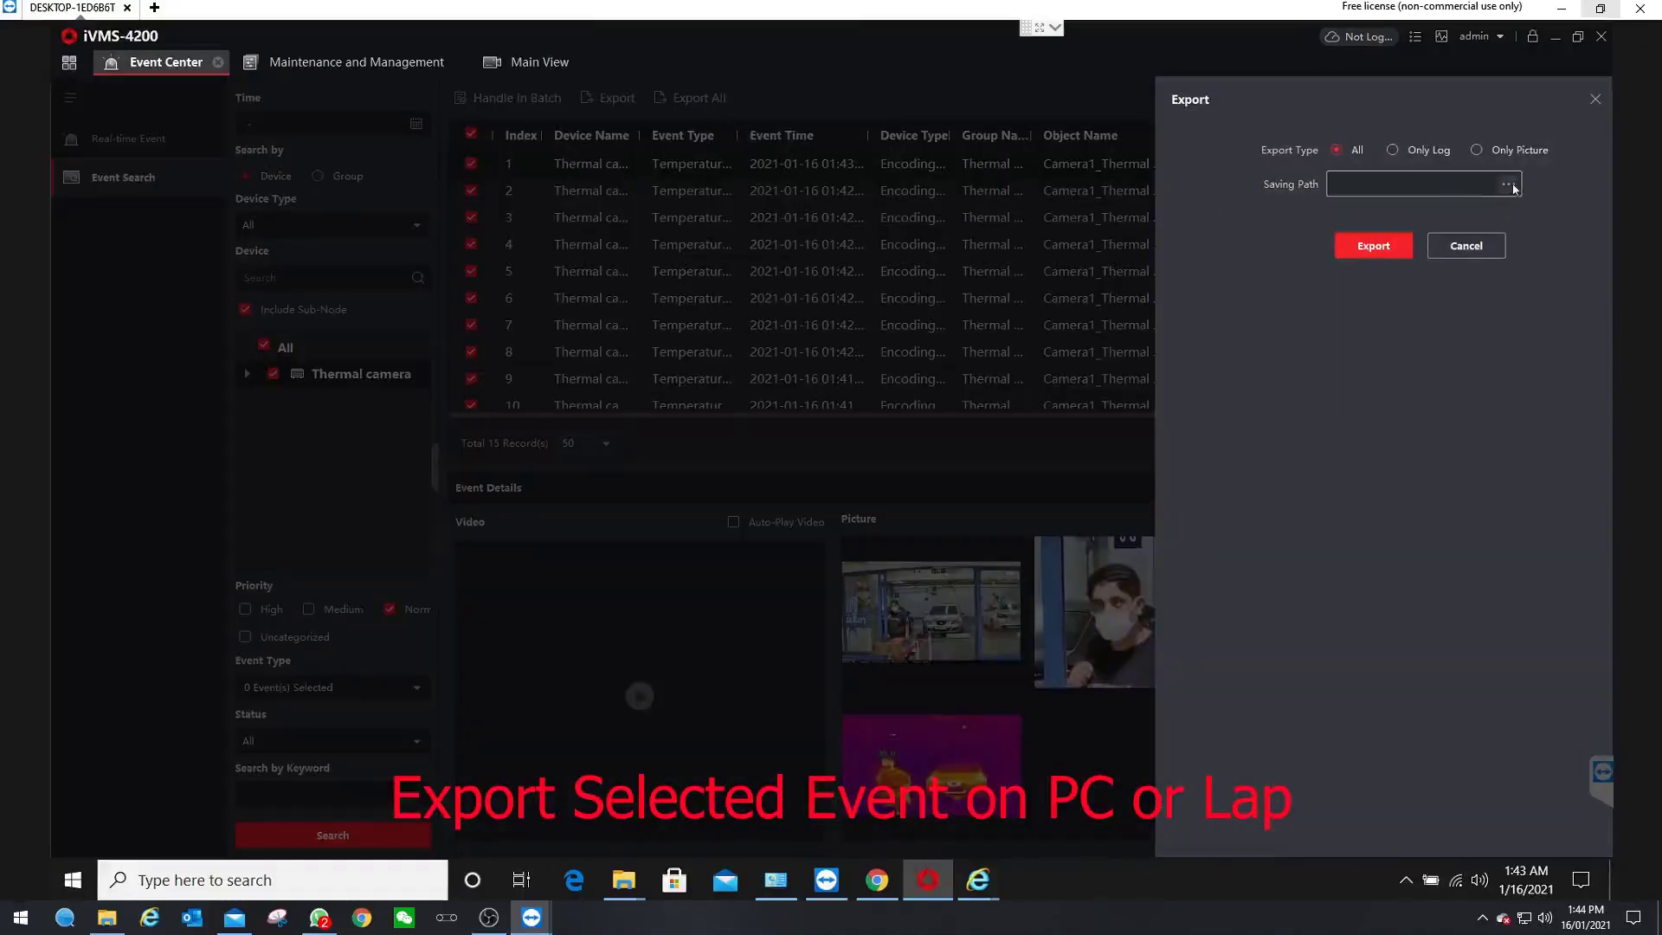
- Export the selected events to an Excel file named 'Test picture' on the Desktop
left_click(1511, 185)
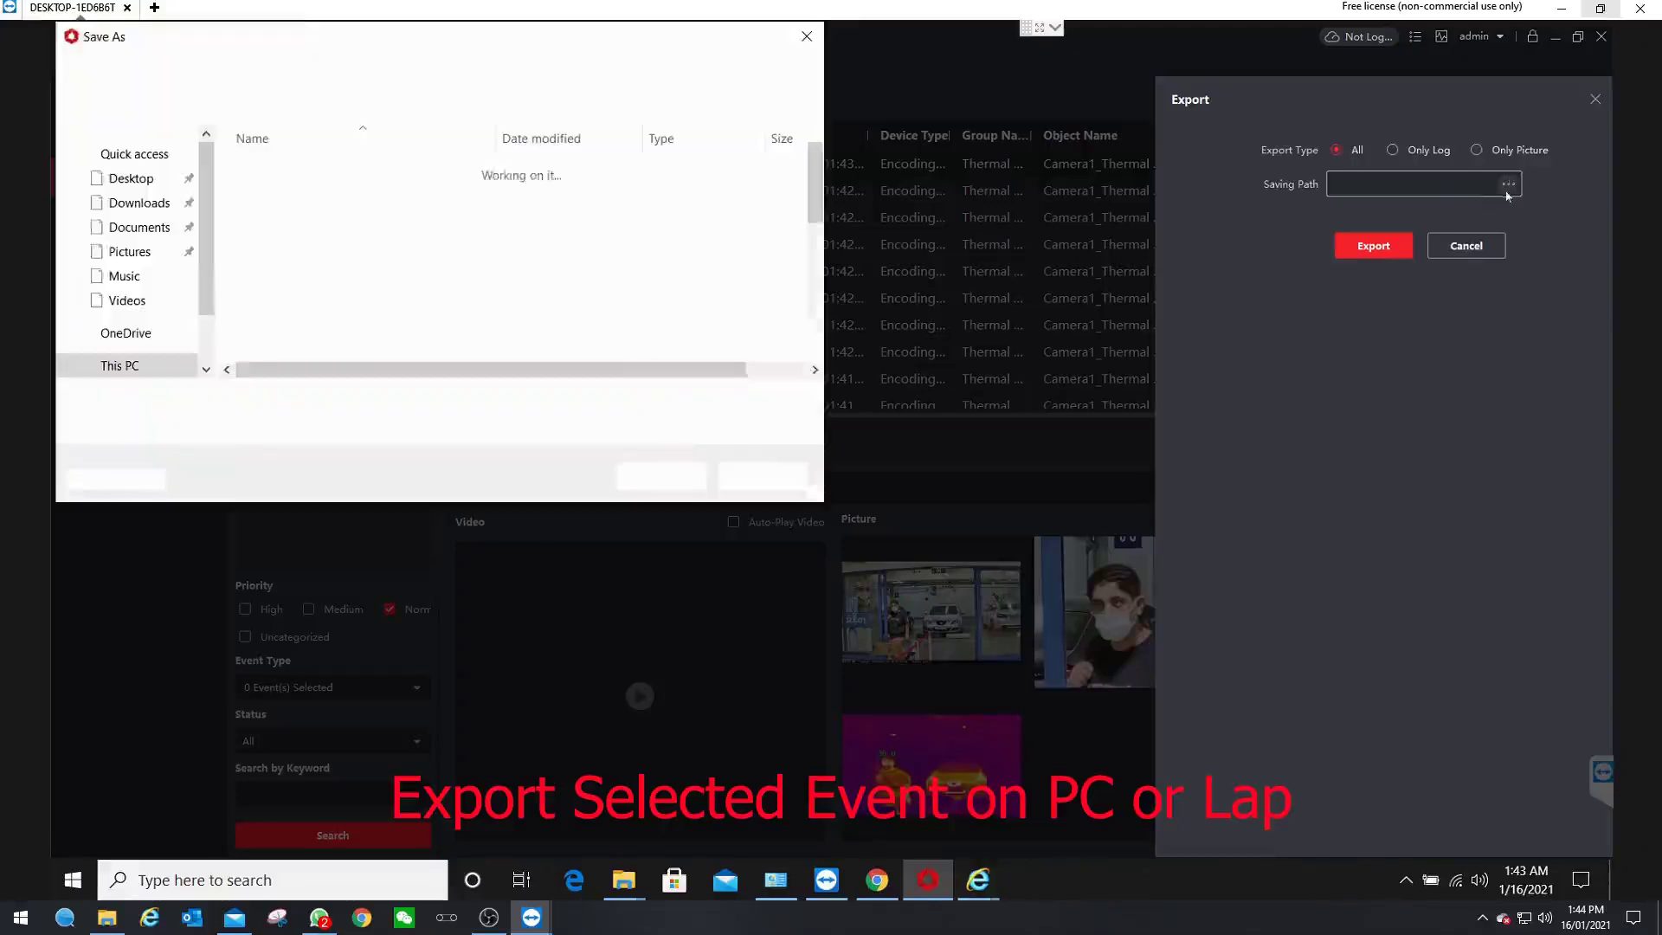
left_click(131, 179)
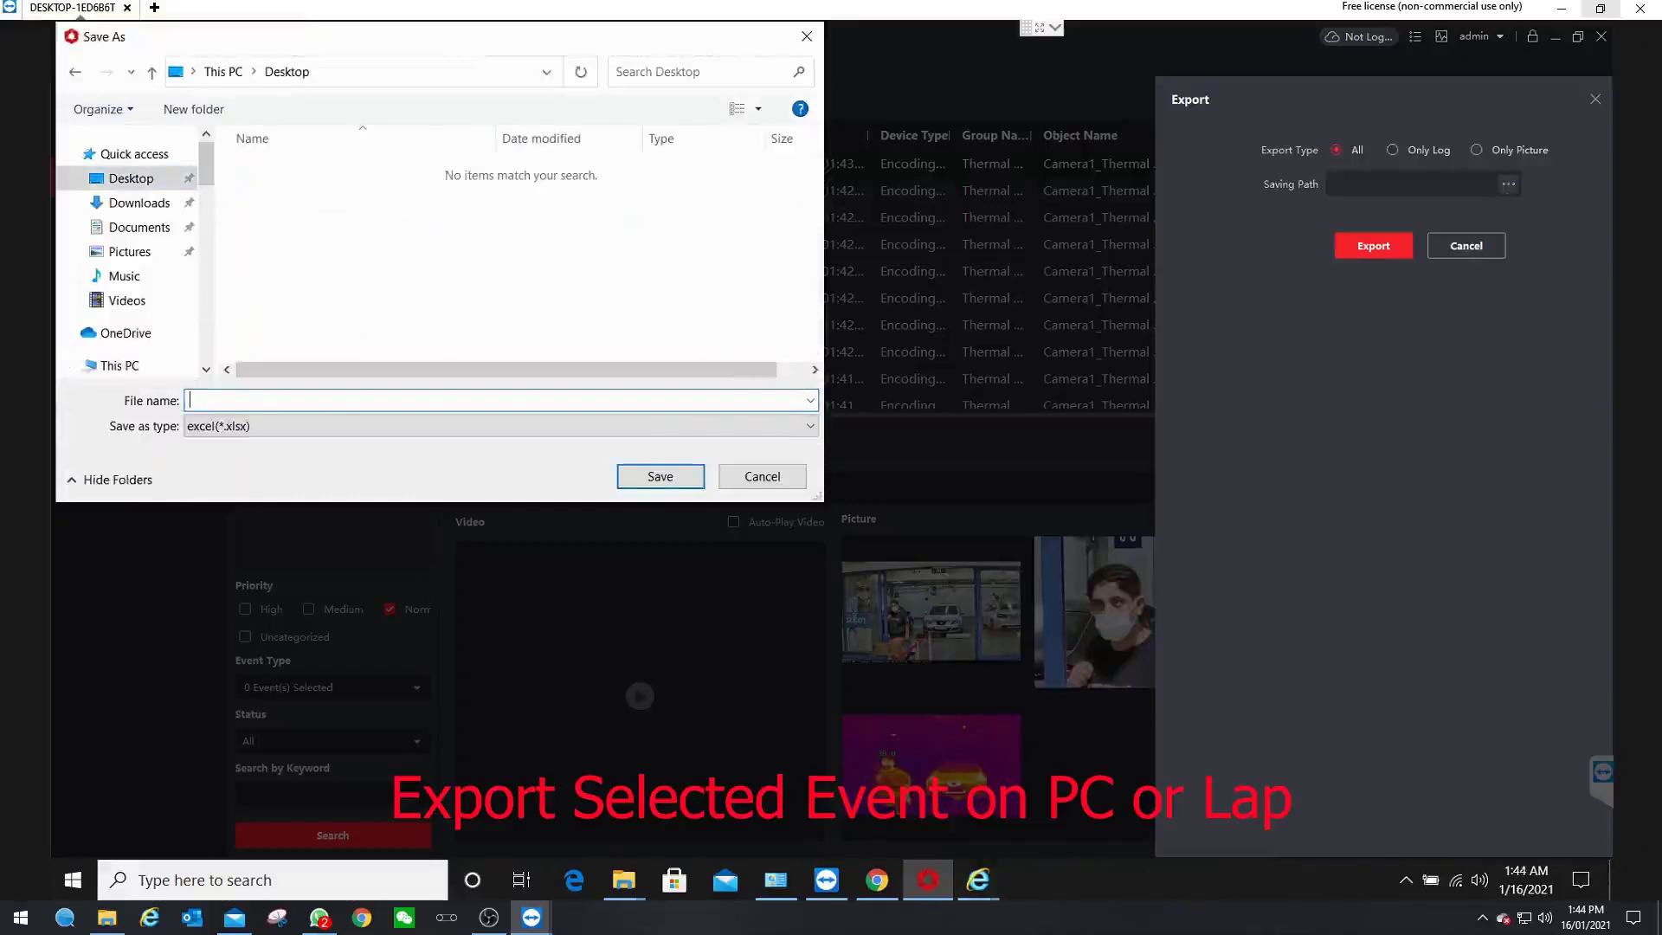
type("Test picture")
left_click(649, 485)
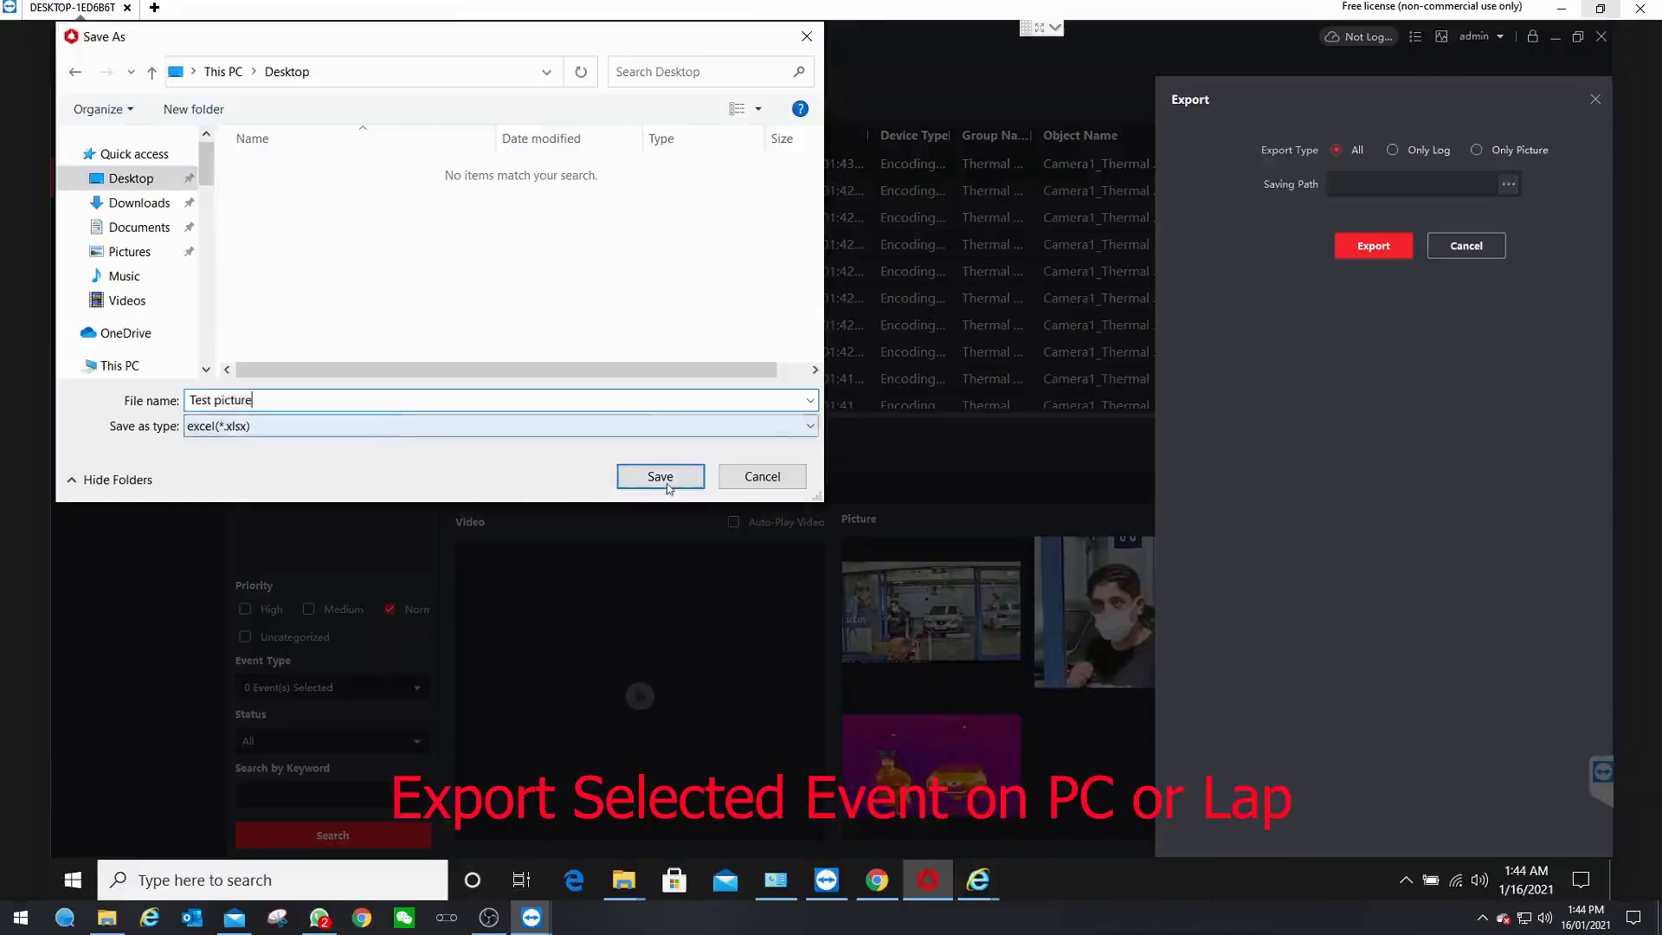
left_click(664, 485)
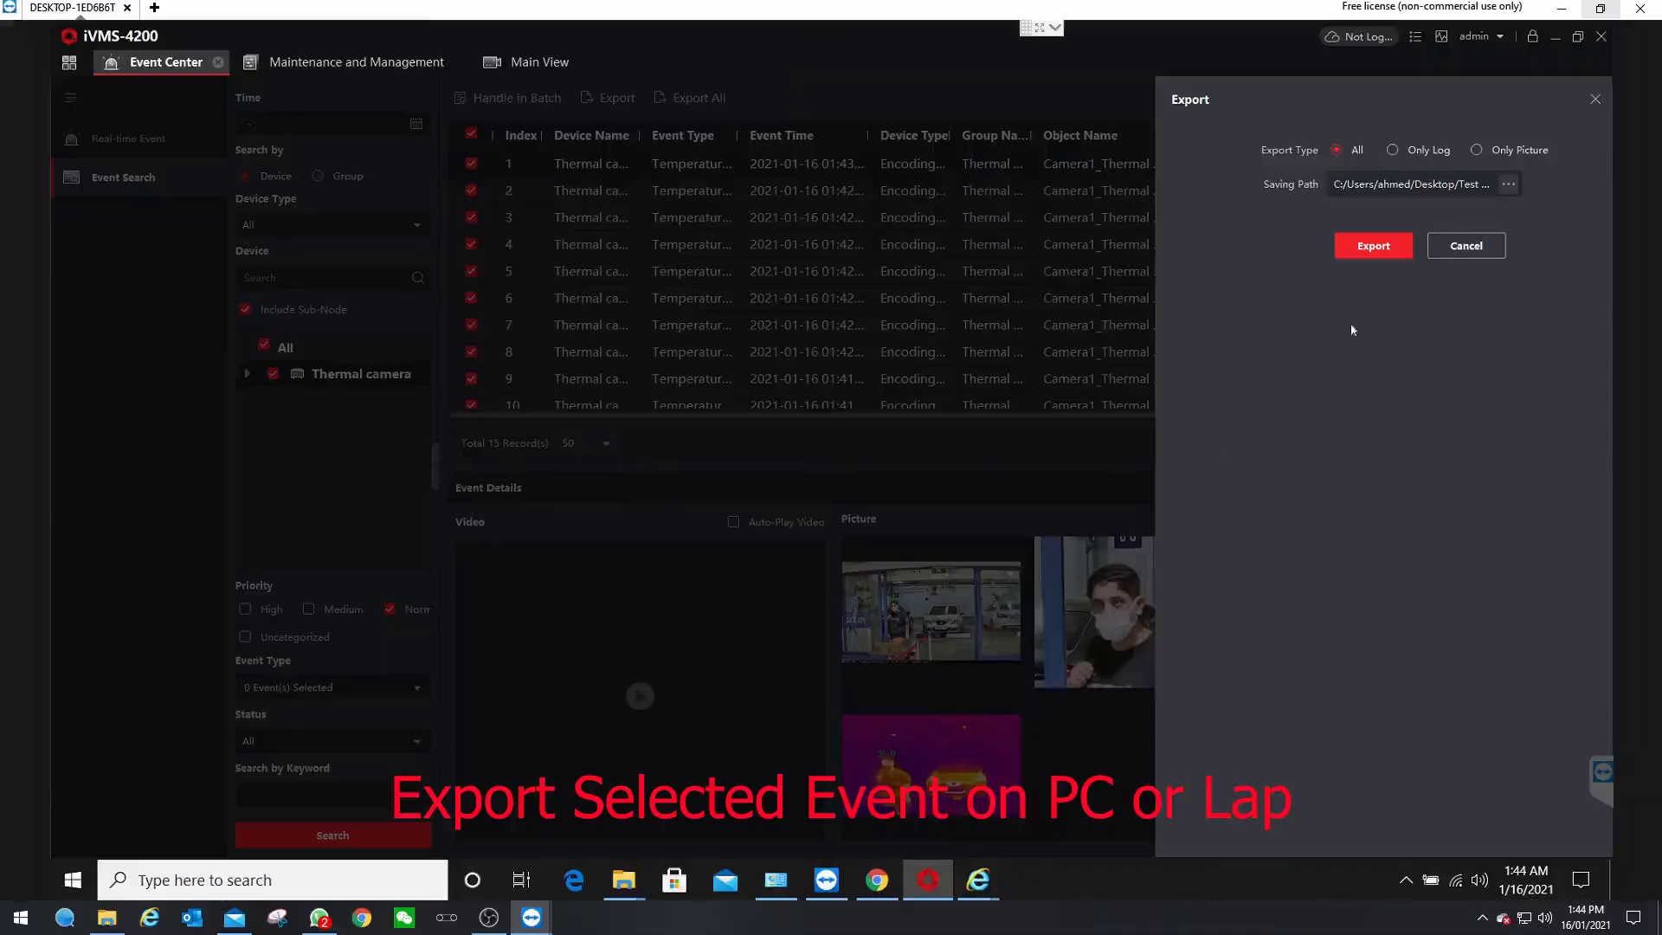
left_click(1375, 247)
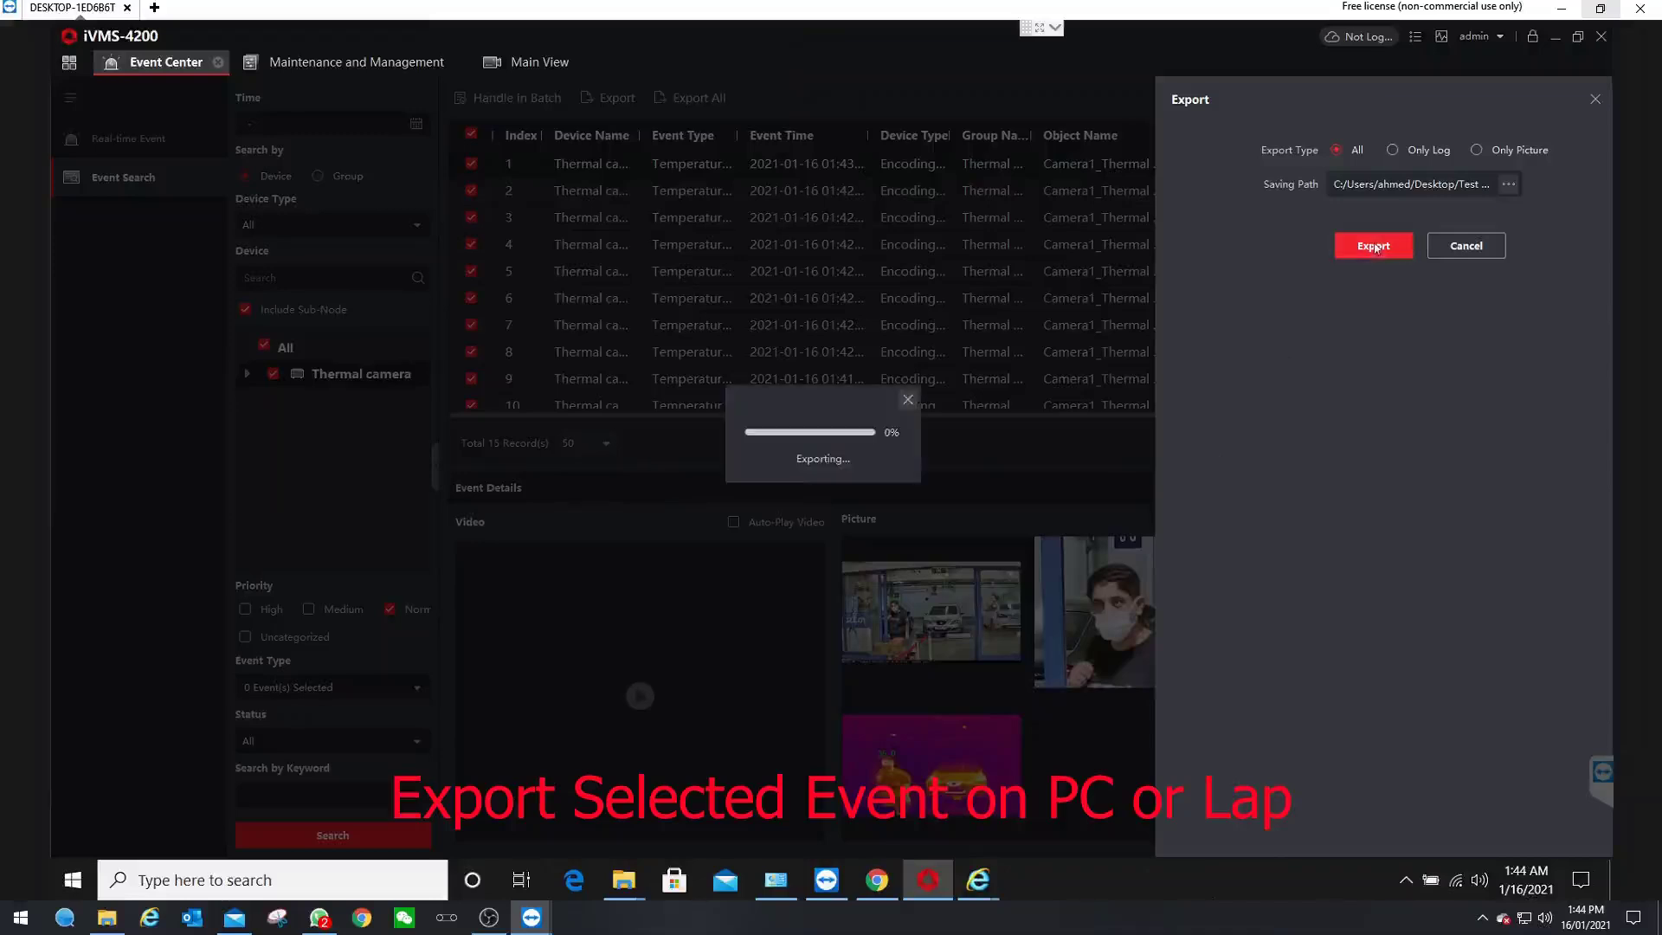